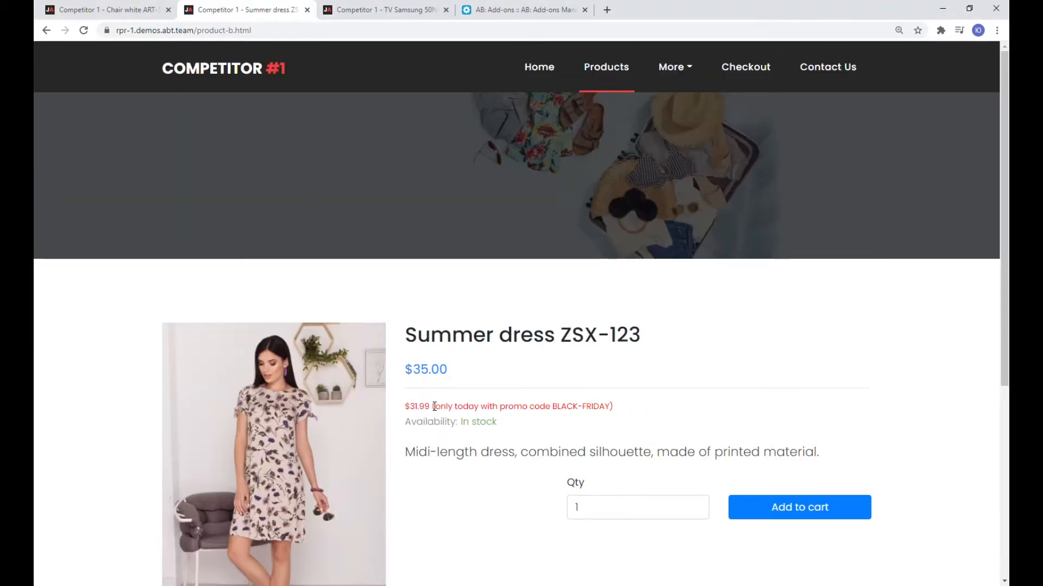
View the competitor's Samsung TV page, and open the rePricer Pro add-on's competitors list in the store admin
{"action": "left_click", "coordinate": [388, 11]}
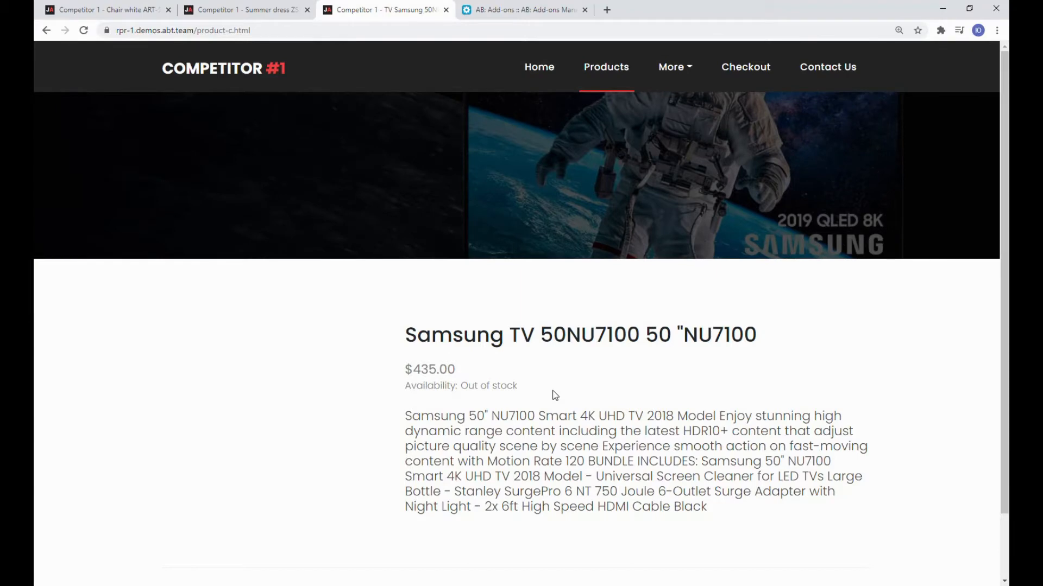
{"action": "left_click", "coordinate": [484, 9]}
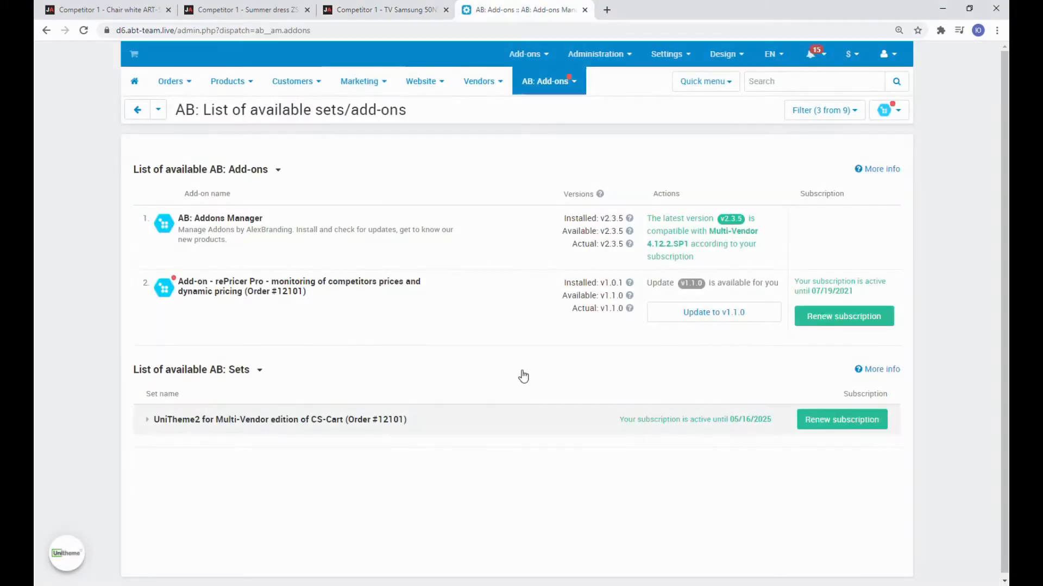
{"action": "left_click", "coordinate": [478, 288]}
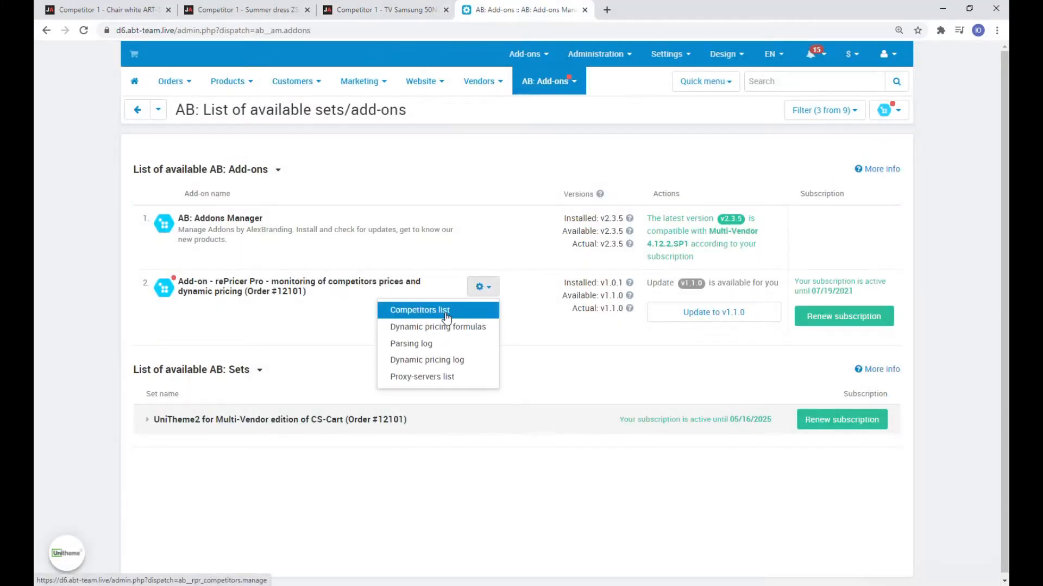
{"action": "left_click", "coordinate": [419, 305]}
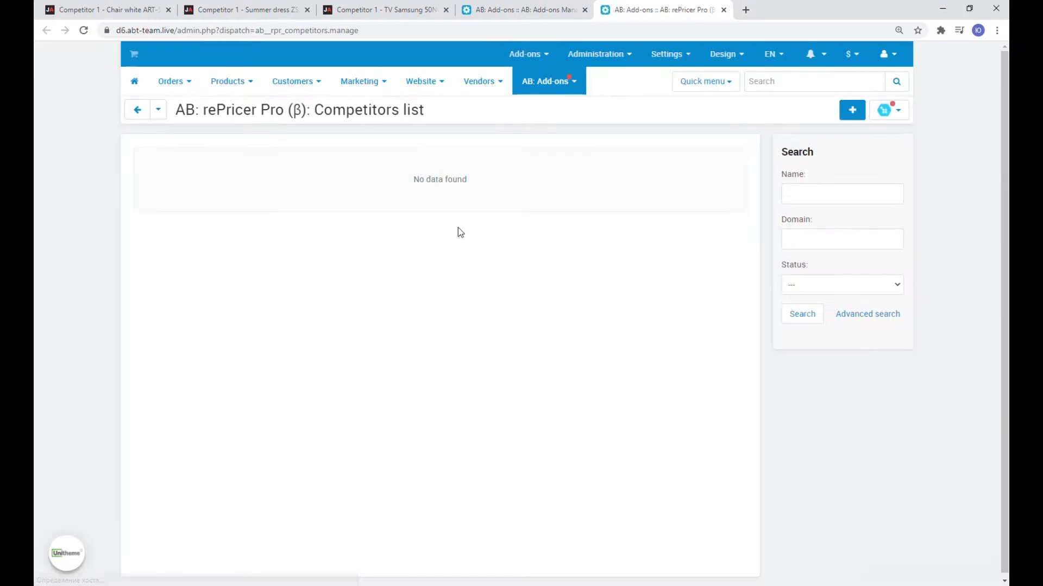
{"action": "left_click", "coordinate": [845, 114]}
{"action": "left_click", "coordinate": [445, 217]}
{"action": "left_click", "coordinate": [303, 244]}
{"action": "left_click", "coordinate": [296, 247]}
{"action": "left_click", "coordinate": [291, 275]}
{"action": "left_click", "coordinate": [841, 113]}
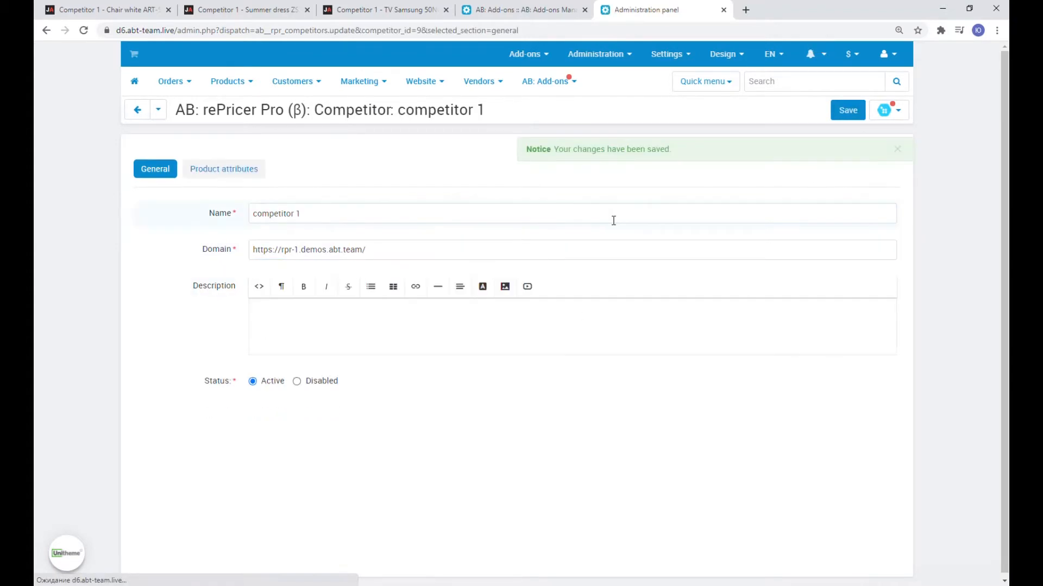
{"action": "left_click", "coordinate": [238, 178]}
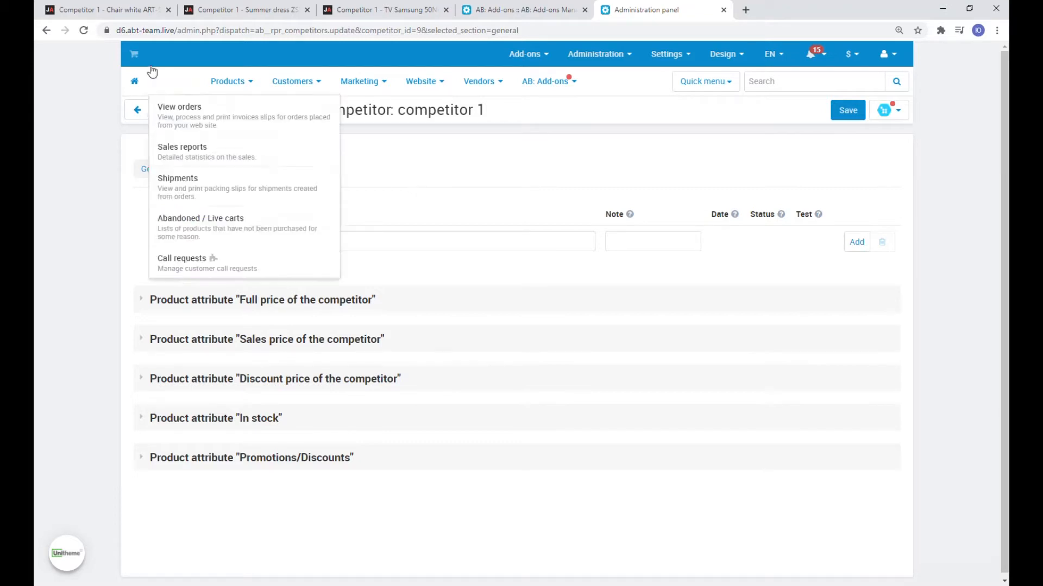
{"action": "left_click", "coordinate": [104, 10]}
{"action": "left_click", "coordinate": [641, 9]}
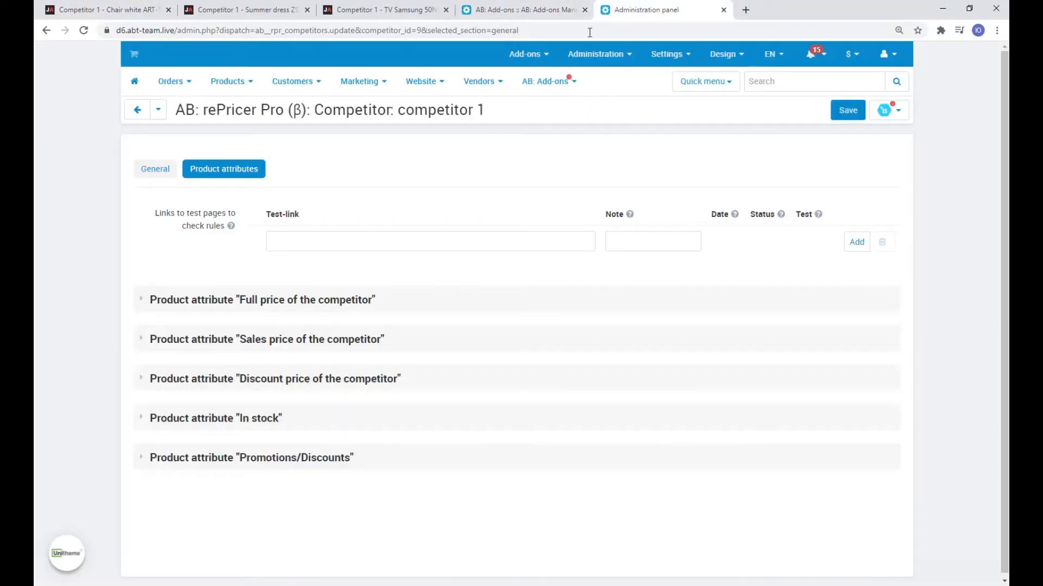
{"action": "left_click", "coordinate": [347, 239]}
{"action": "type", "text": "https://rpr-1.demos.abt.team/product-a.html"}
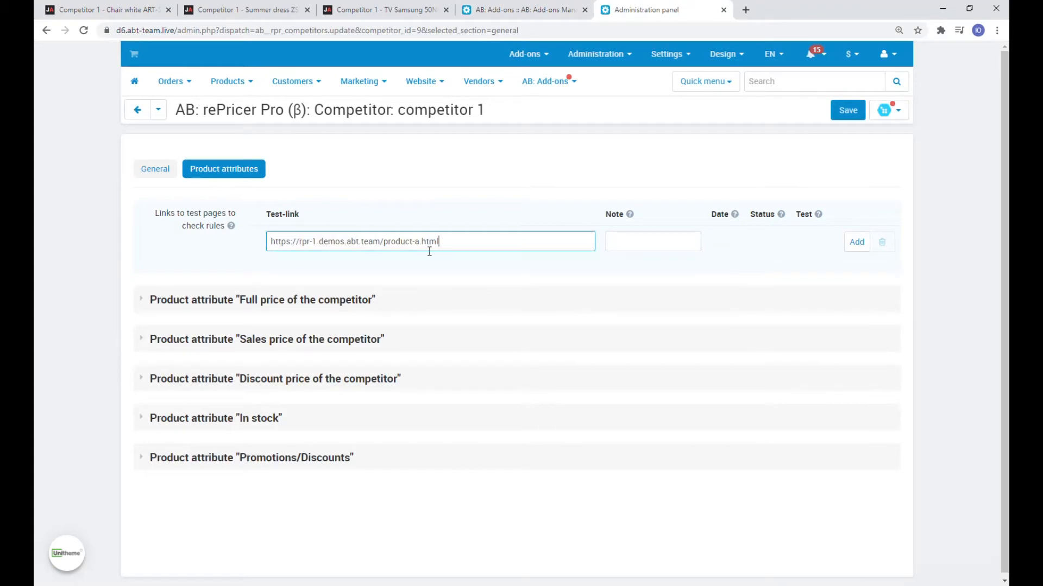
{"action": "left_click", "coordinate": [856, 242]}
{"action": "left_click", "coordinate": [245, 10]}
{"action": "left_click", "coordinate": [259, 30]}
{"action": "left_click", "coordinate": [647, 10]}
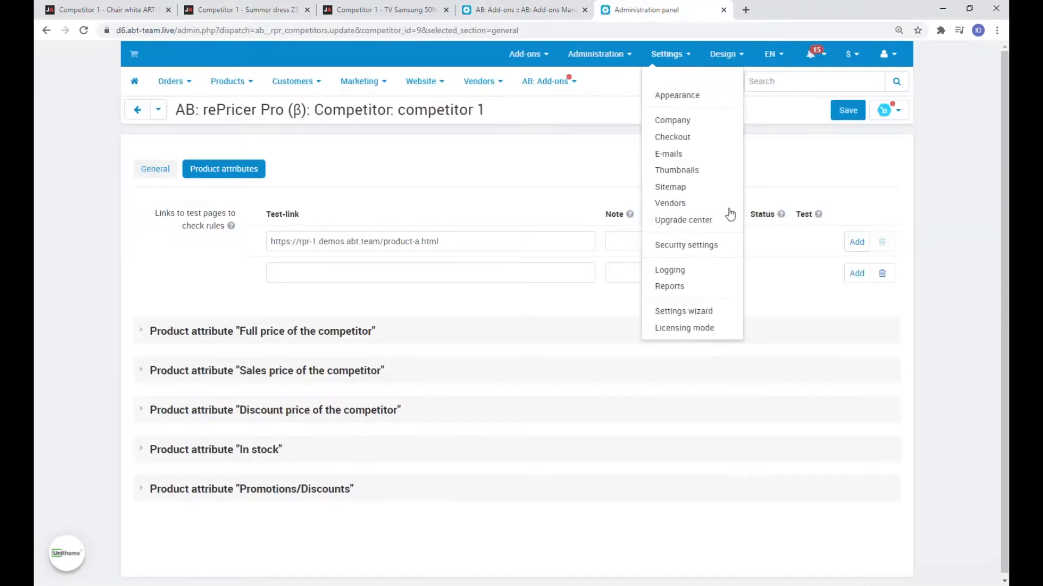
{"action": "left_click", "coordinate": [481, 277]}
{"action": "type", "text": "https://rpr-1.demos.abt.team/product-b.html"}
{"action": "left_click", "coordinate": [857, 274]}
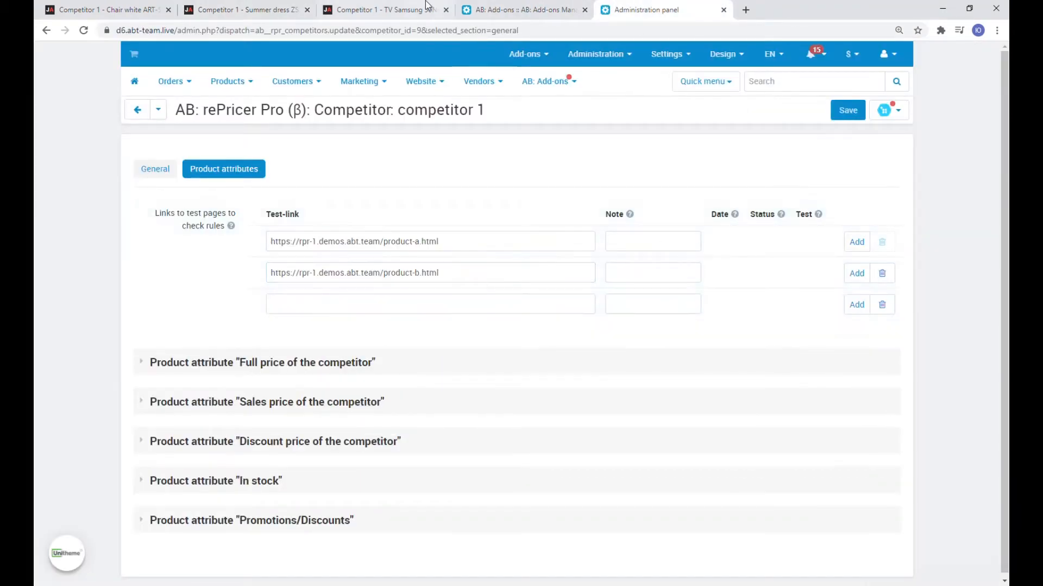
{"action": "left_click", "coordinate": [418, 11]}
{"action": "left_click", "coordinate": [422, 30]}
{"action": "key", "text": "ctrl+c"}
{"action": "left_click", "coordinate": [646, 10]}
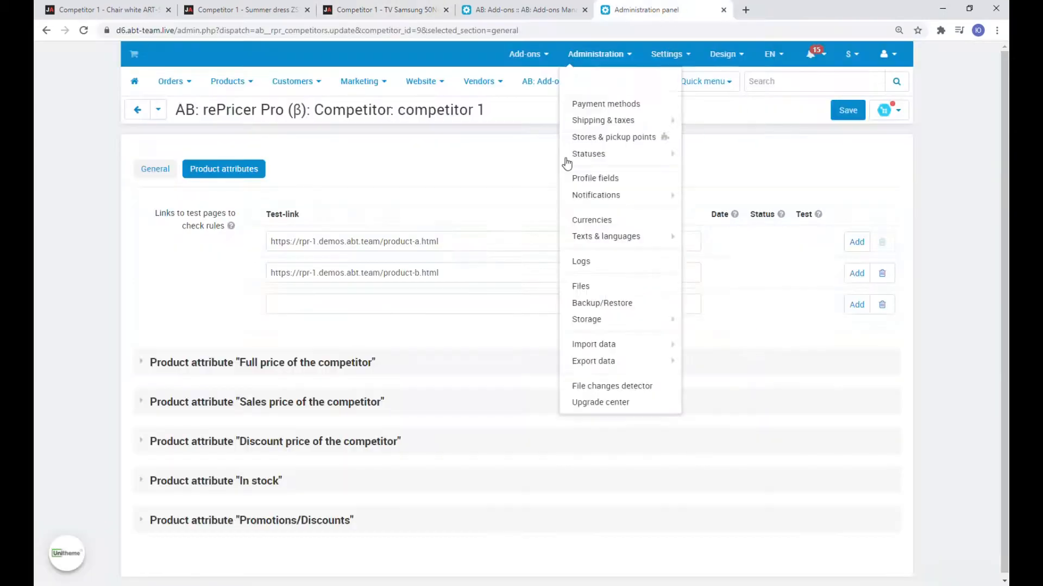
{"action": "left_click", "coordinate": [477, 303]}
{"action": "key", "text": "ctrl+v"}
{"action": "left_click", "coordinate": [848, 110]}
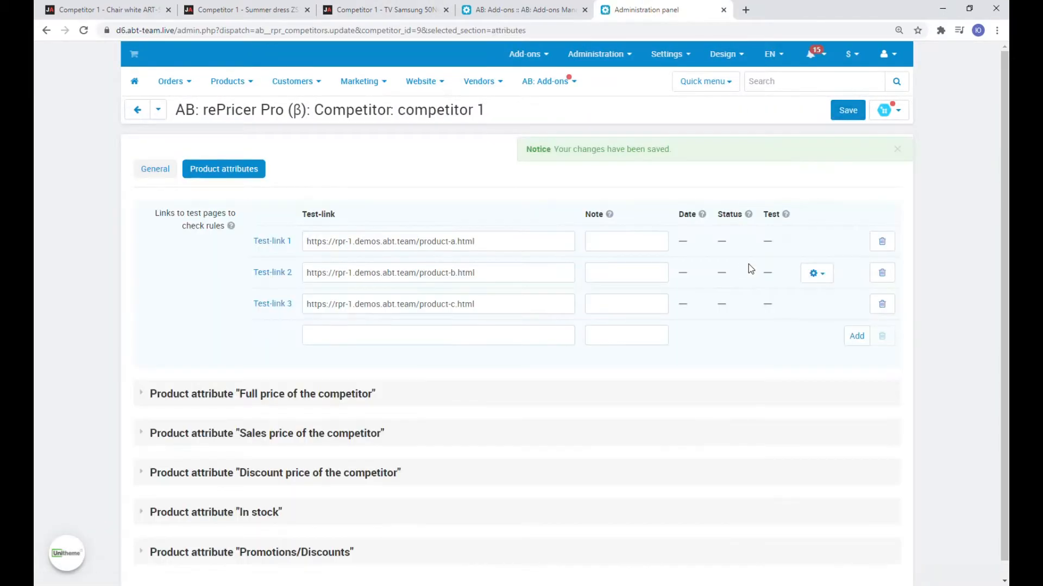
Download the html-code of the page for each of the three test links
{"action": "left_click", "coordinate": [813, 243]}
{"action": "left_click", "coordinate": [805, 266]}
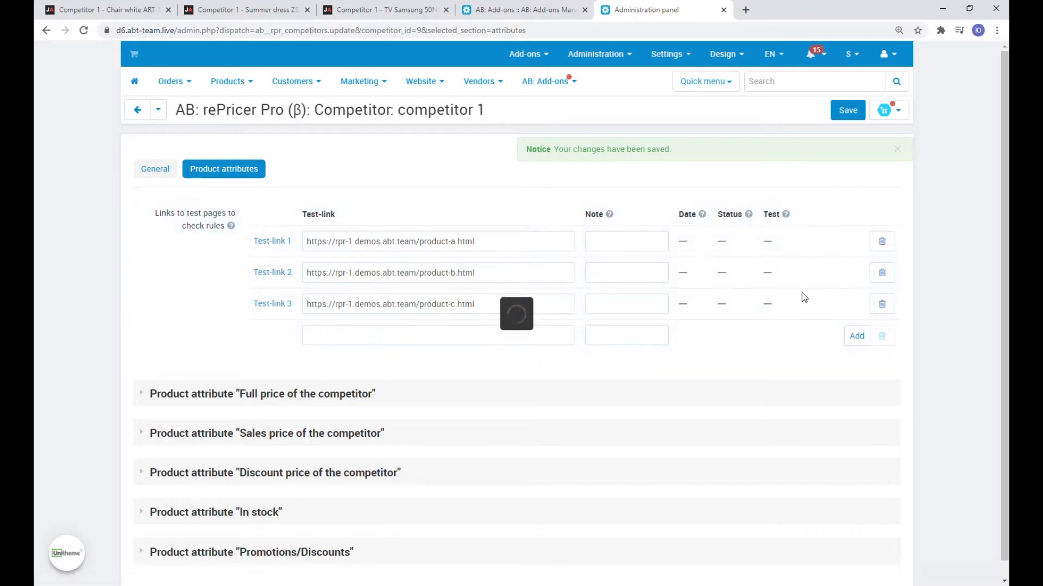
{"action": "left_click", "coordinate": [809, 272]}
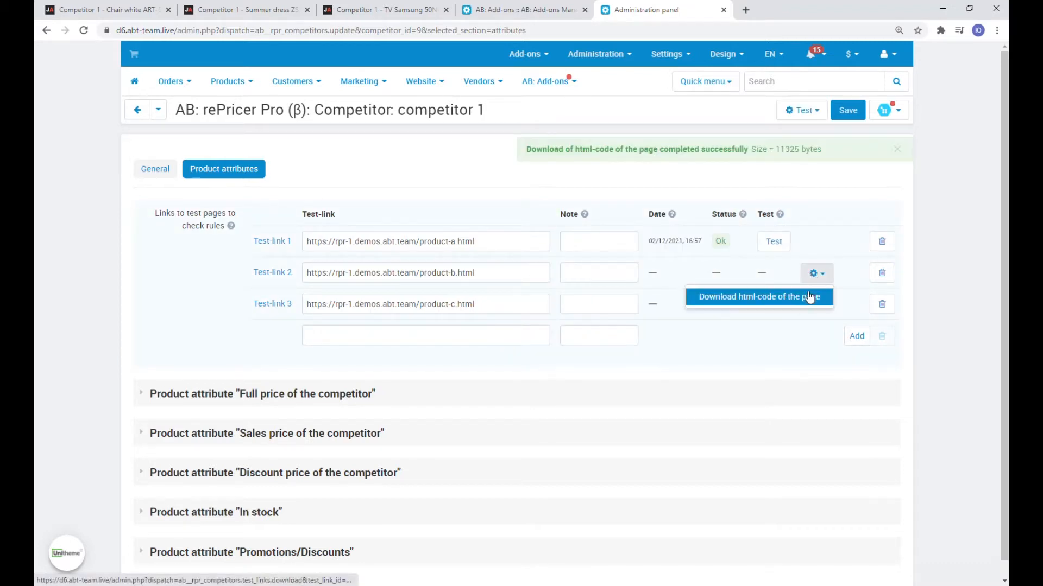
{"action": "left_click", "coordinate": [810, 295]}
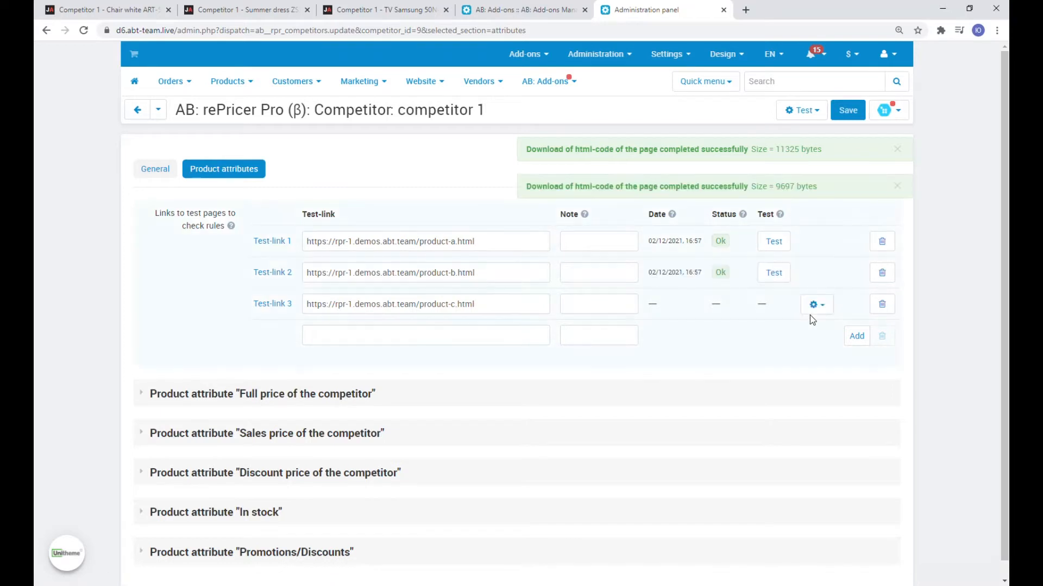
{"action": "left_click", "coordinate": [812, 307]}
{"action": "left_click", "coordinate": [809, 330]}
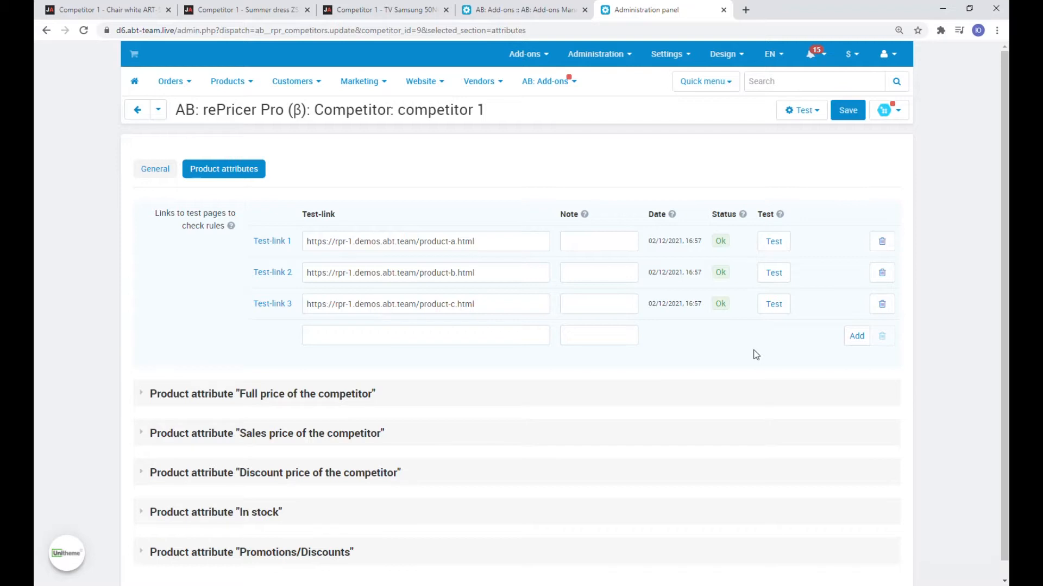
Set the note "in stock" for test link 1 and "not in stock" for test link 3, and save
{"action": "left_click", "coordinate": [598, 247]}
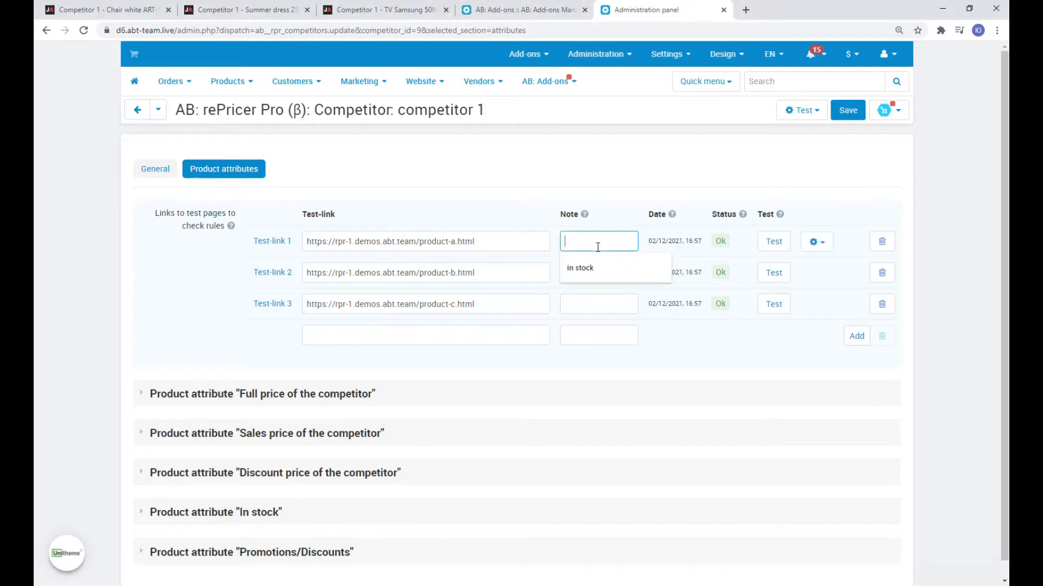
{"action": "left_click", "coordinate": [593, 269]}
{"action": "left_click", "coordinate": [586, 305]}
{"action": "left_click", "coordinate": [590, 332]}
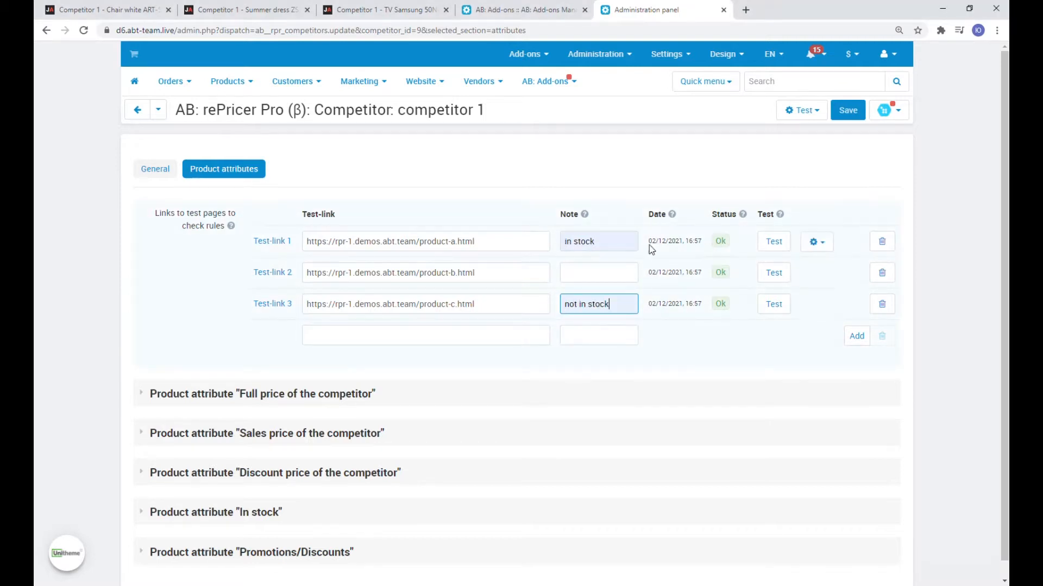
{"action": "left_click", "coordinate": [848, 111]}
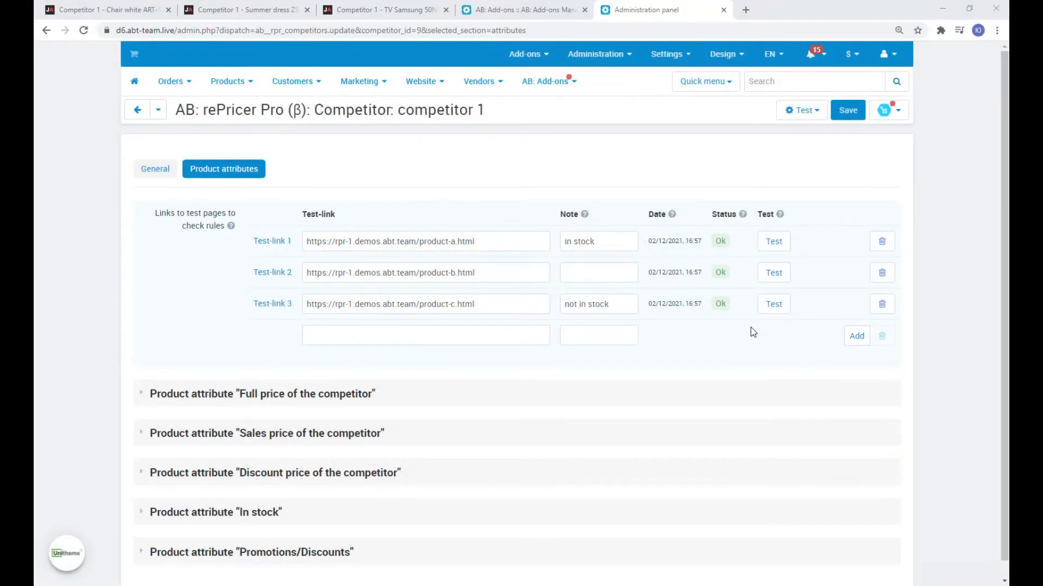
Check the struck-through price on the chair page, and create a "full price" rule group for the attribute "Full price of the competitor"
{"action": "left_click", "coordinate": [228, 395]}
{"action": "scroll", "coordinate": [241, 389], "scroll_direction": "down", "scroll_amount": 1}
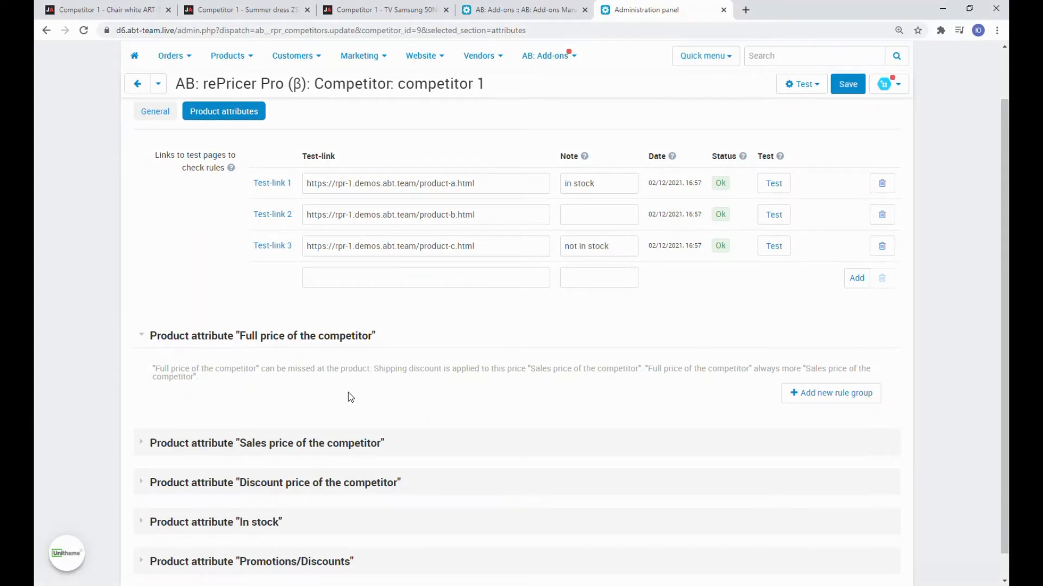
{"action": "left_click", "coordinate": [81, 8]}
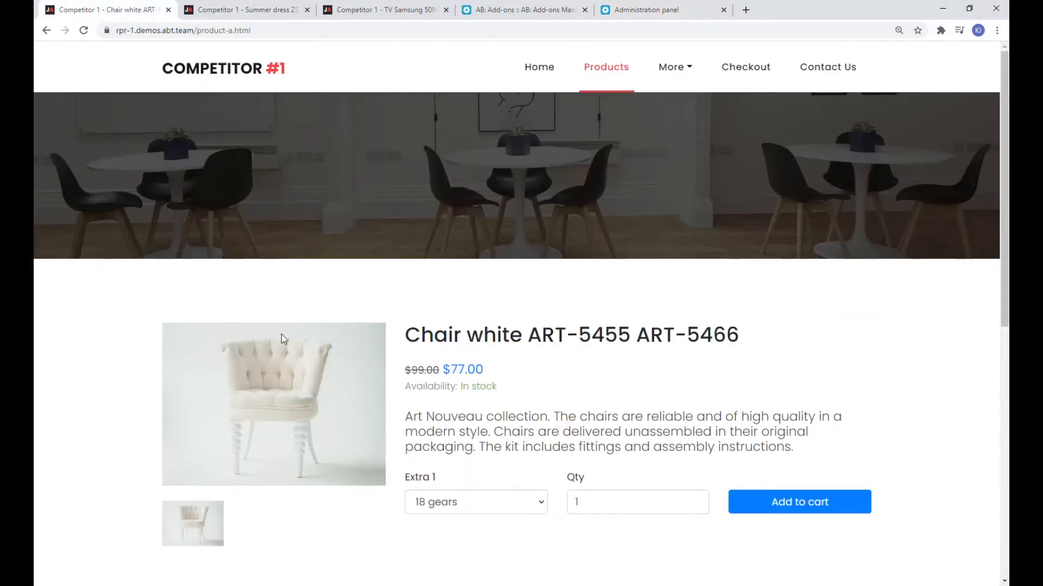
{"action": "left_click_drag", "start_coordinate": [405, 371], "coordinate": [440, 371]}
{"action": "left_click", "coordinate": [440, 371]}
{"action": "left_click", "coordinate": [641, 10]}
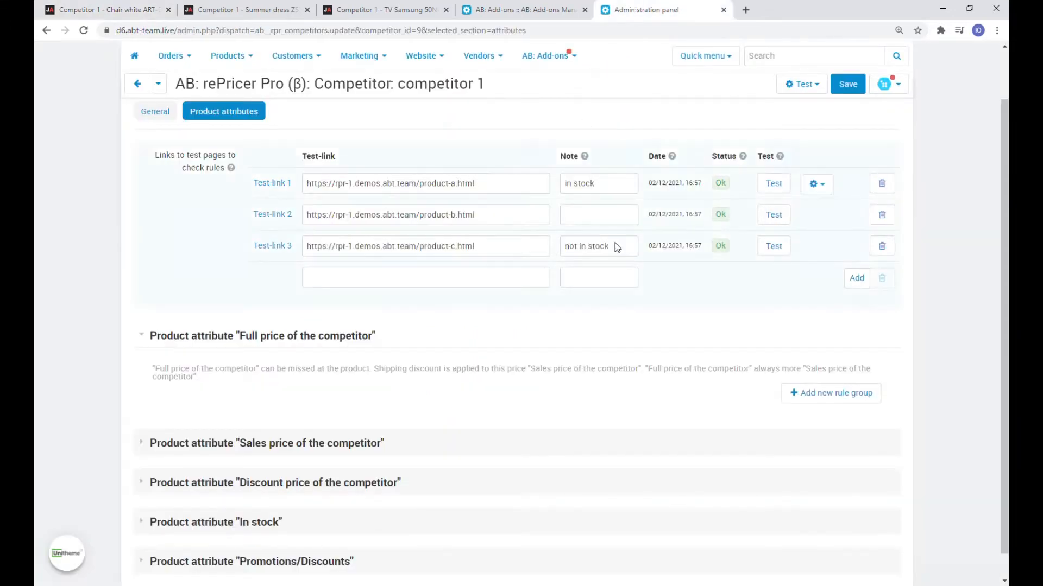
{"action": "left_click", "coordinate": [831, 393]}
{"action": "type", "text": "full price"}
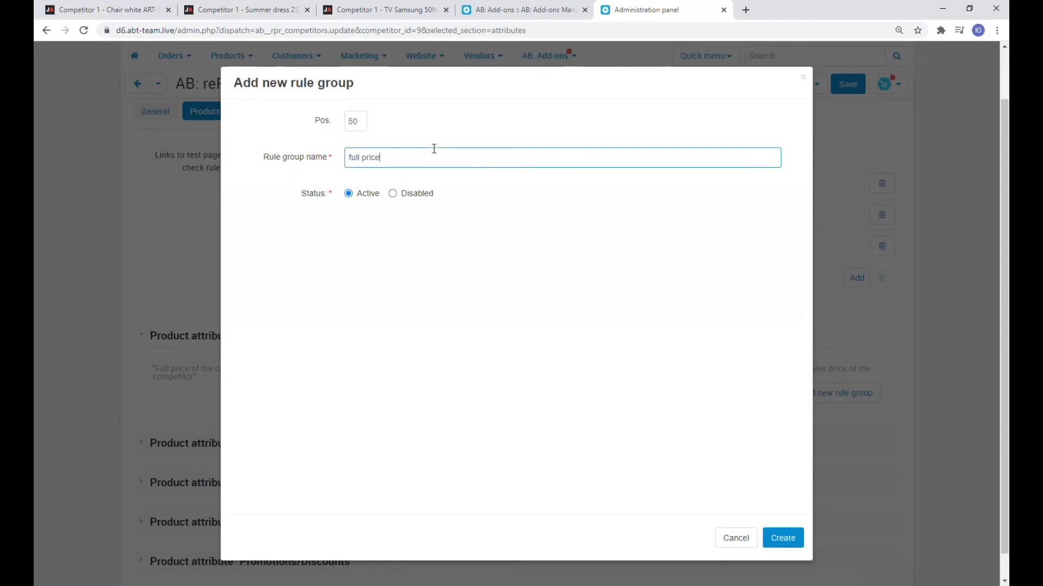
{"action": "left_click", "coordinate": [785, 538]}
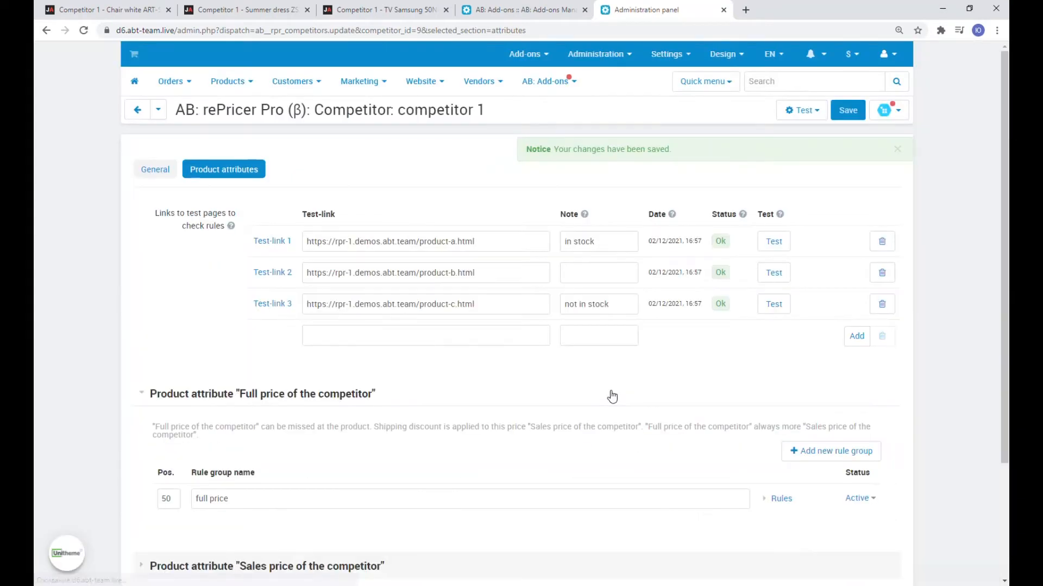
Add a "Search by CSS-selector" rule with "Get Text" and an empty selector to the "full price" group's attribute parsing rules
{"action": "scroll", "coordinate": [560, 427], "scroll_direction": "down", "scroll_amount": 2}
{"action": "left_click", "coordinate": [778, 382]}
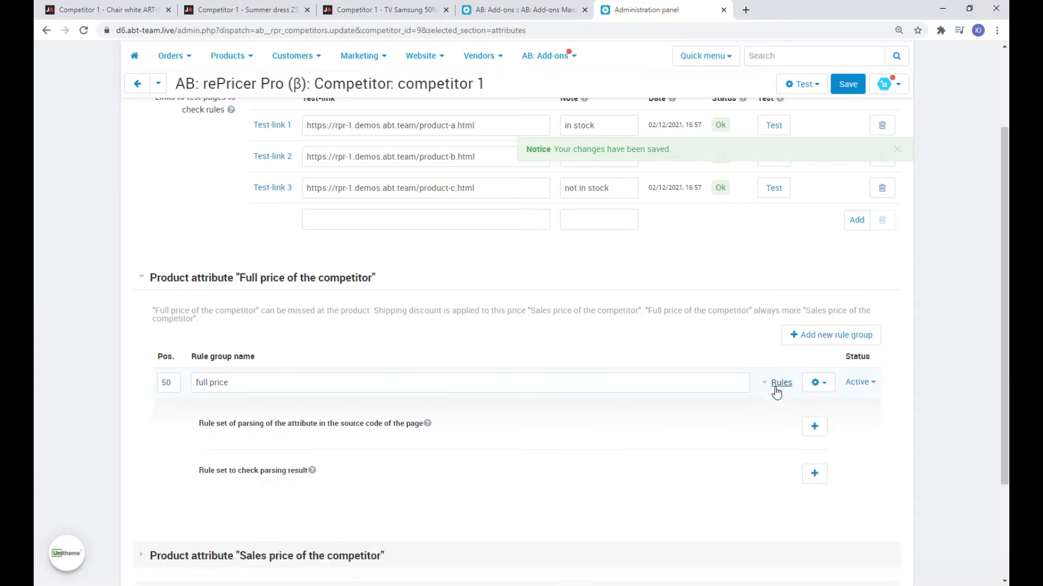
{"action": "left_click", "coordinate": [814, 427]}
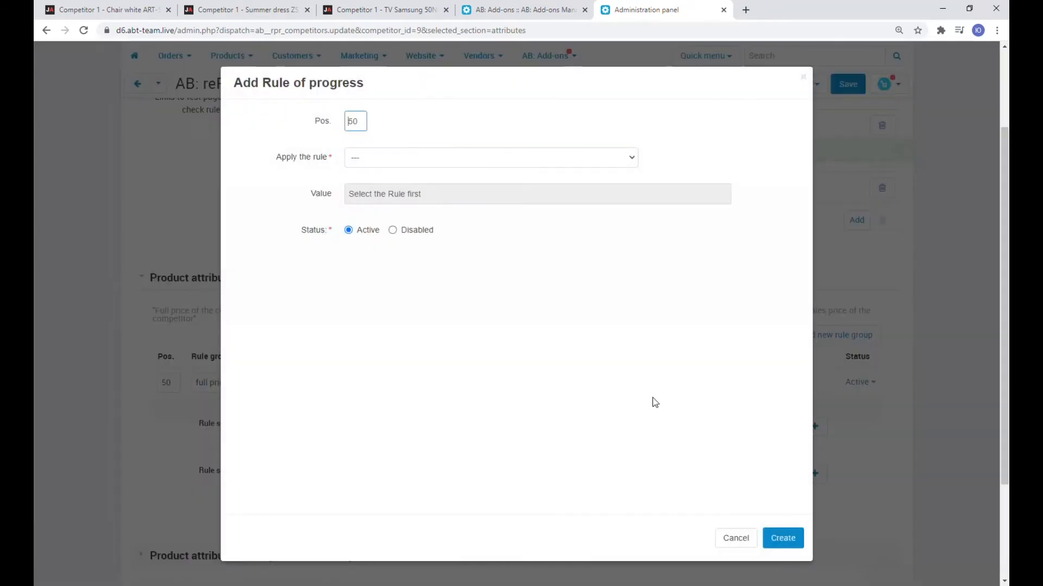
{"action": "left_click", "coordinate": [477, 158]}
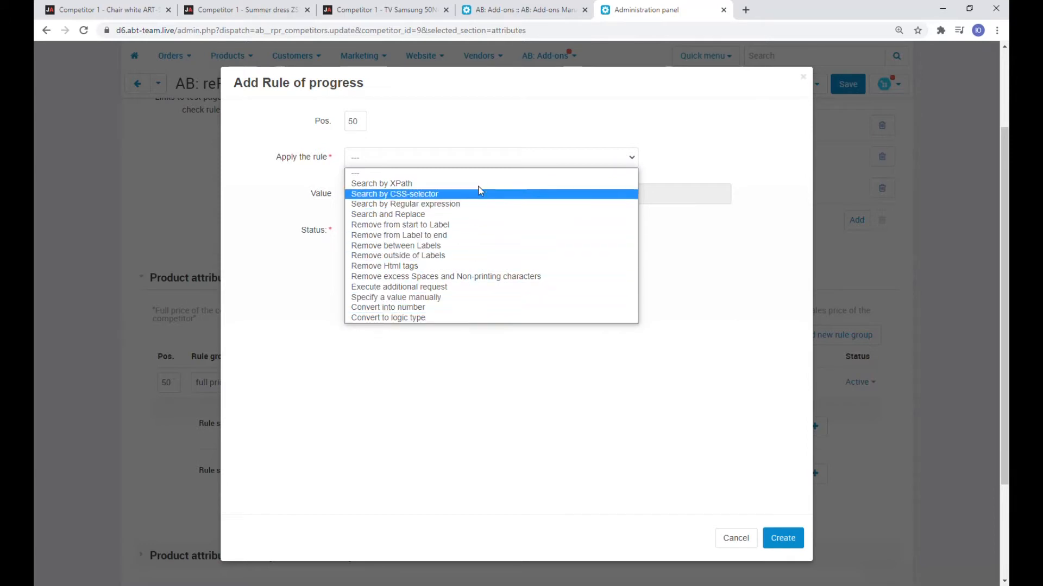
{"action": "left_click", "coordinate": [451, 195]}
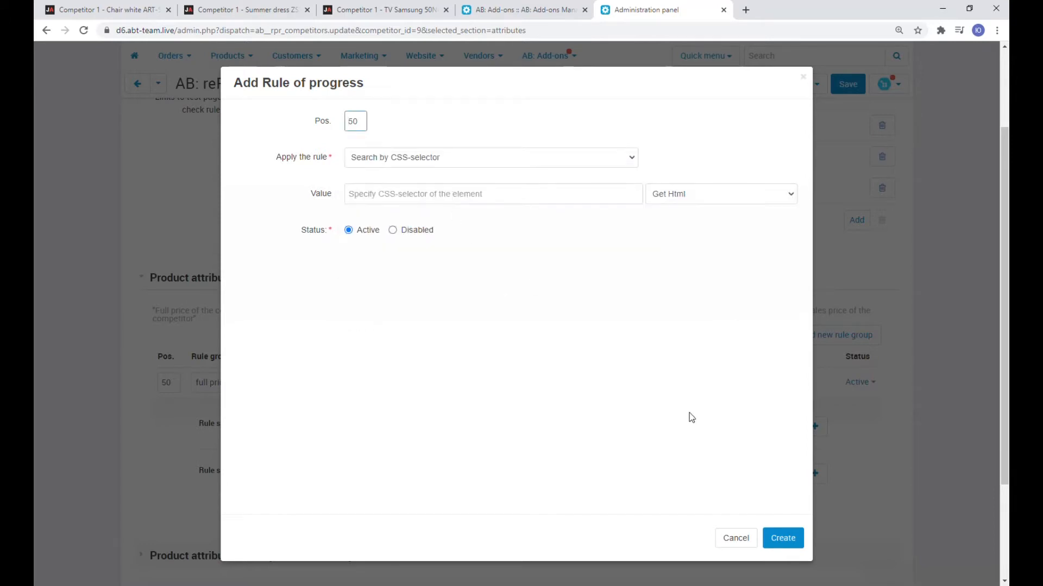
{"action": "left_click", "coordinate": [708, 204]}
{"action": "left_click", "coordinate": [706, 217]}
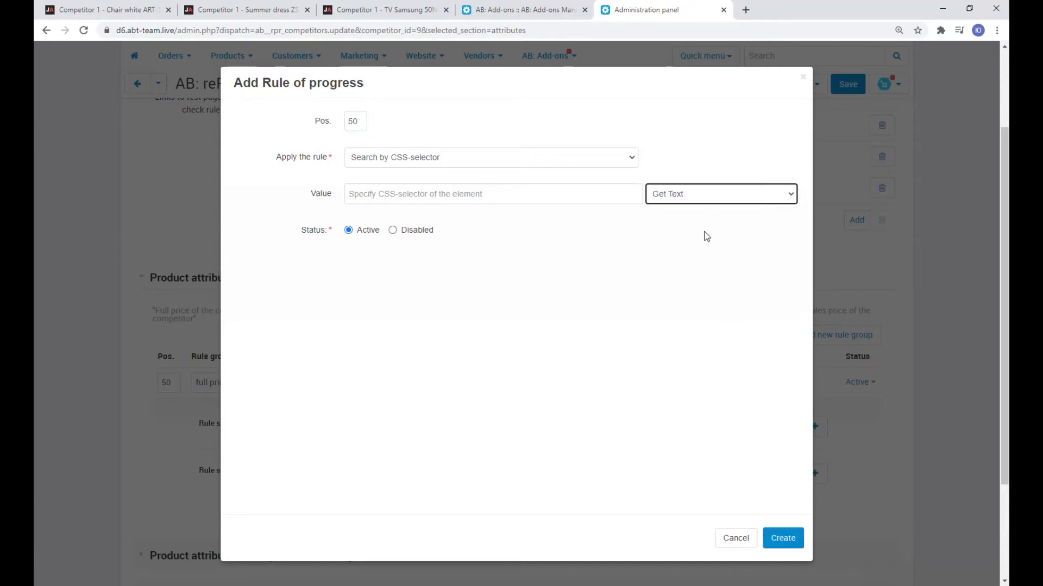
{"action": "left_click", "coordinate": [793, 535]}
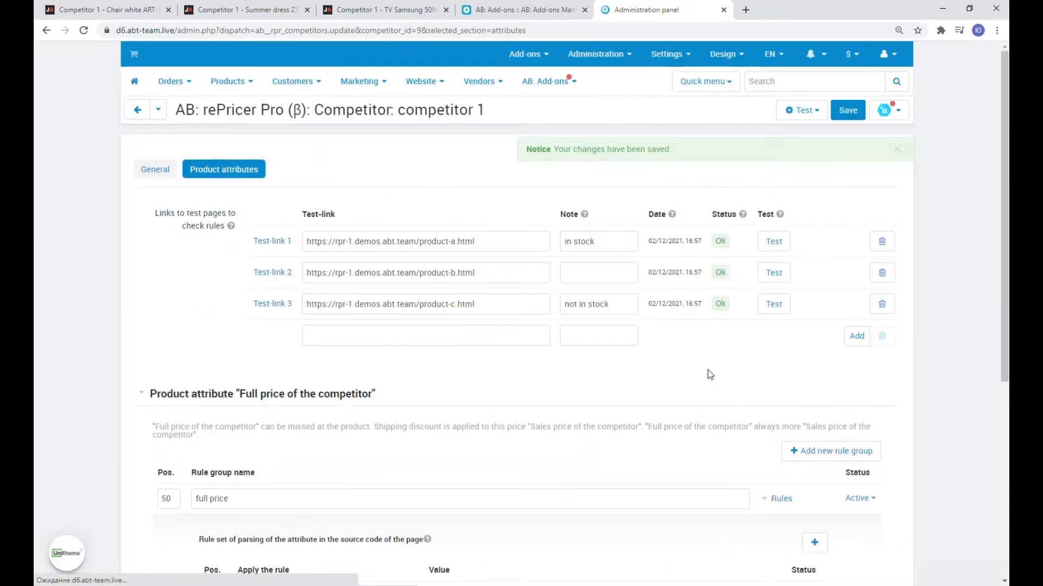
Inspect the struck-through price on the white chair's product page and copy the CSS selector of its del element
{"action": "scroll", "coordinate": [708, 370], "scroll_direction": "down", "scroll_amount": 3}
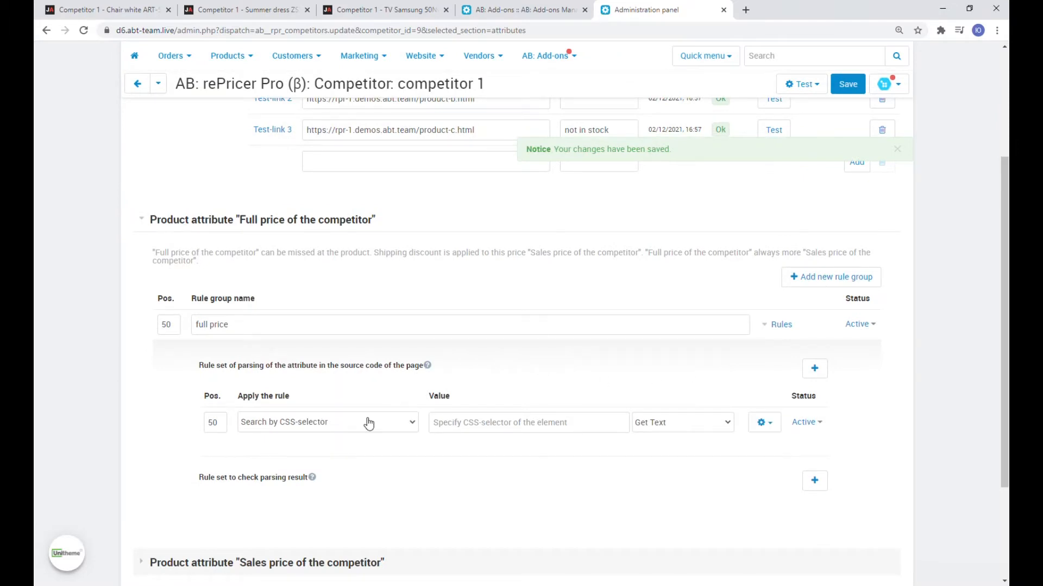
{"action": "left_click", "coordinate": [93, 5]}
{"action": "scroll", "coordinate": [643, 216], "scroll_direction": "down", "scroll_amount": 3}
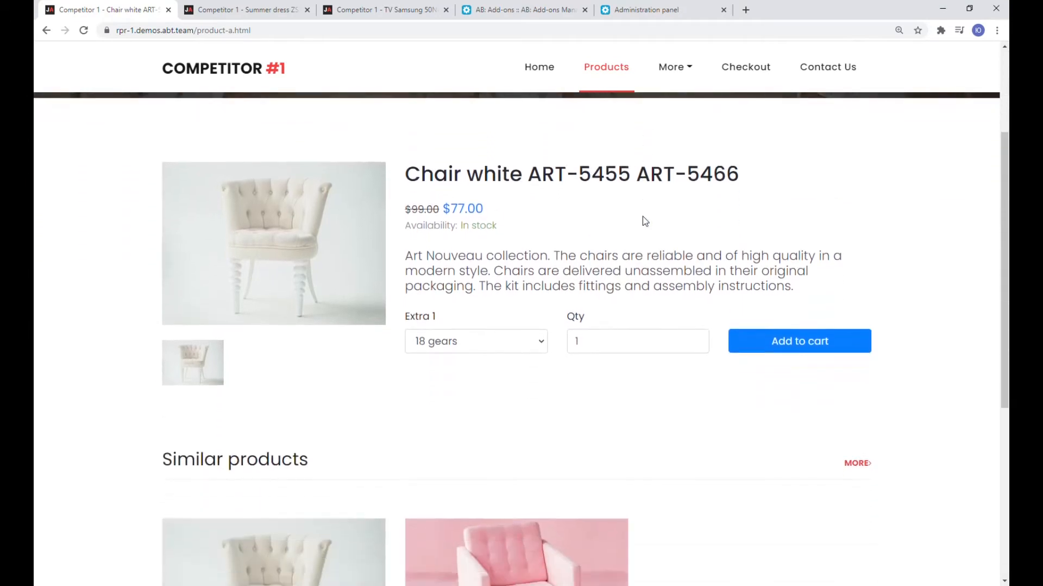
{"action": "right_click", "coordinate": [414, 195]}
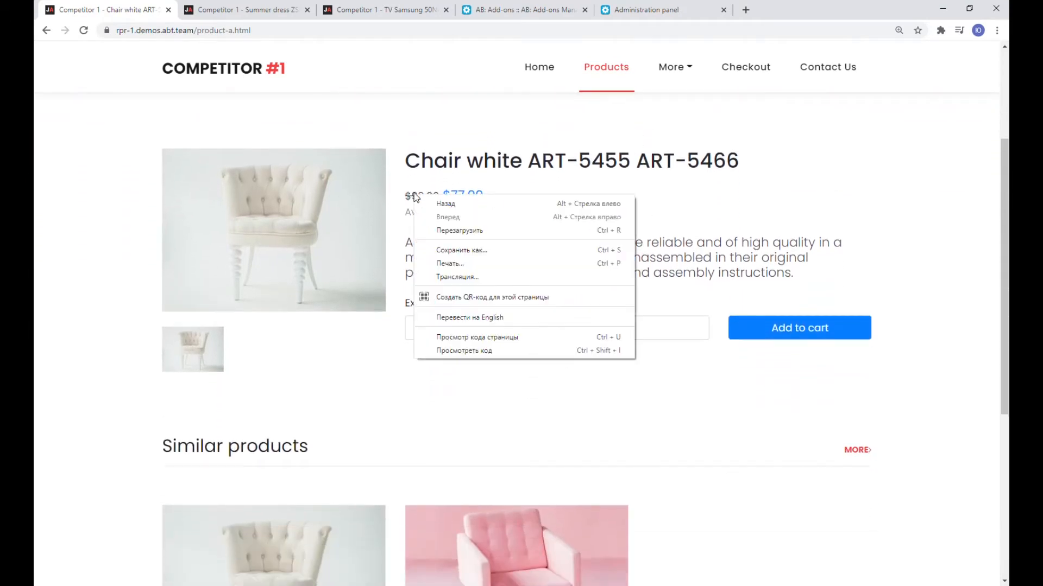
{"action": "left_click", "coordinate": [448, 349]}
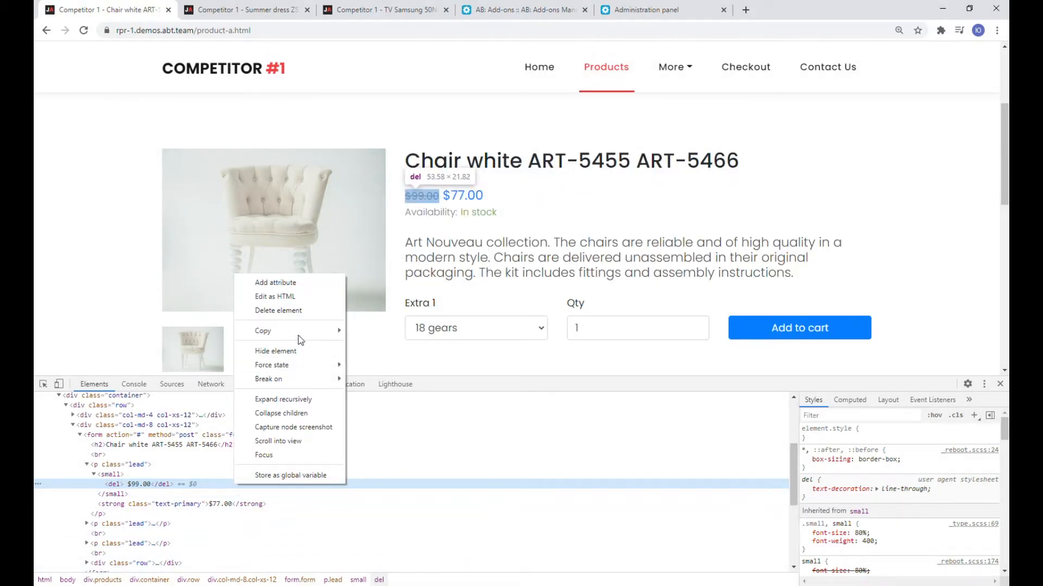
{"action": "mouse_move", "coordinate": [300, 332]}
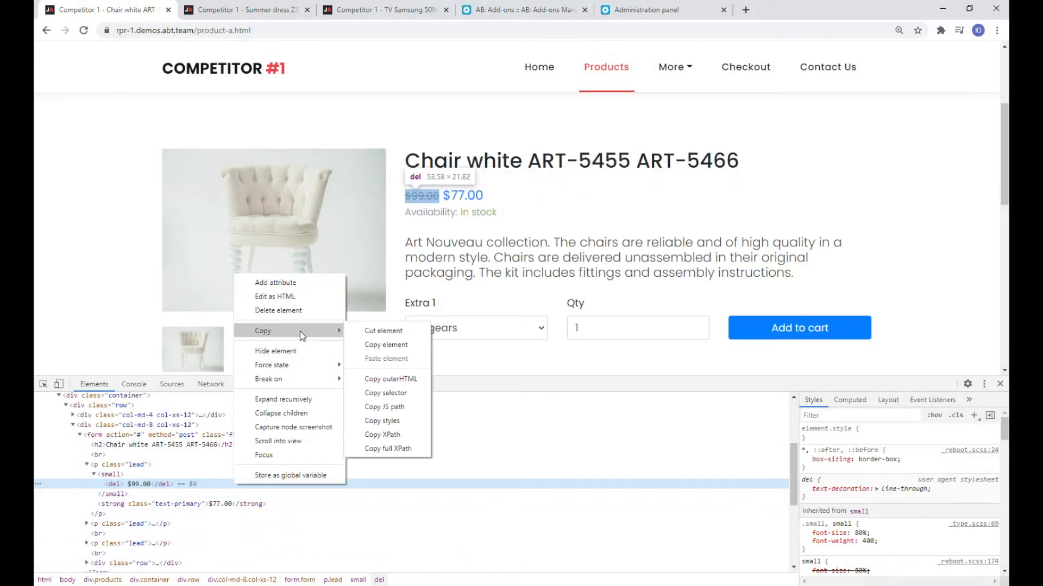
{"action": "left_click", "coordinate": [385, 393]}
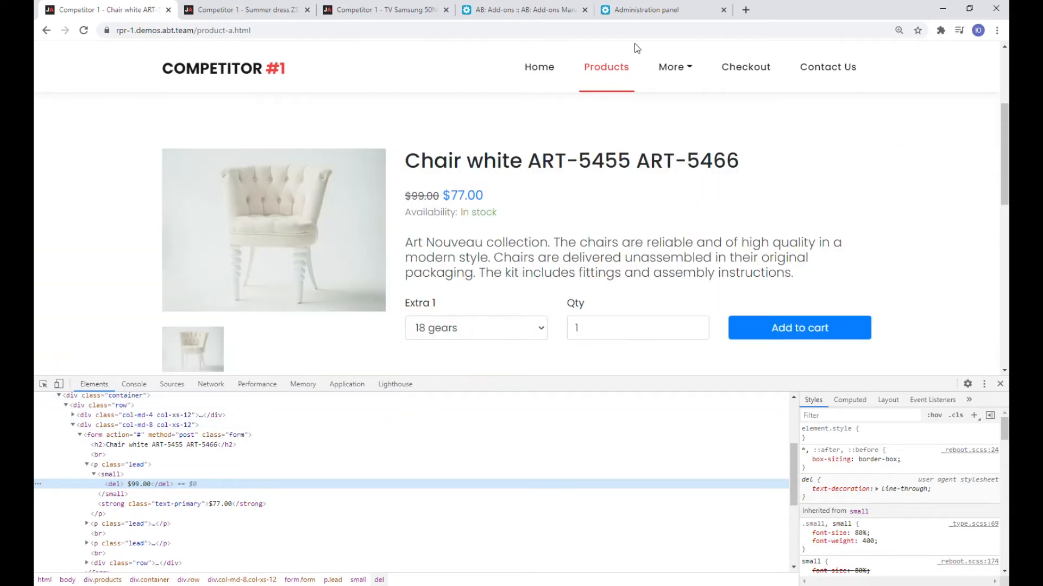
Set the "full price" group's CSS-selector rule in the administration panel to "form > p:nth-child(3) > small > del" and save
{"action": "left_click", "coordinate": [658, 5]}
{"action": "left_click", "coordinate": [466, 423]}
{"action": "key", "text": "ctrl+v"}
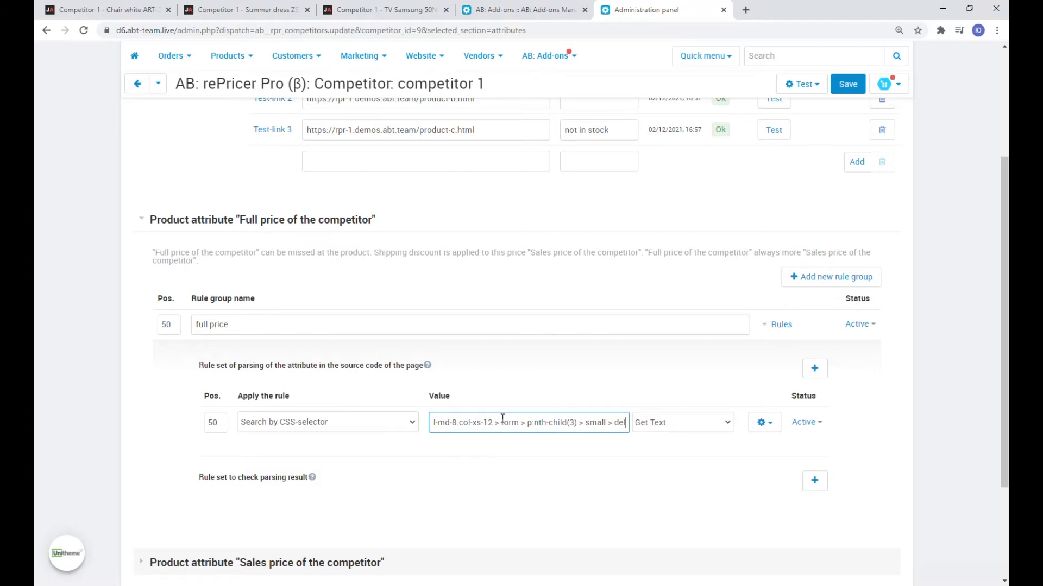
{"action": "key", "text": "ctrl+a"}
{"action": "key", "text": "ctrl+v"}
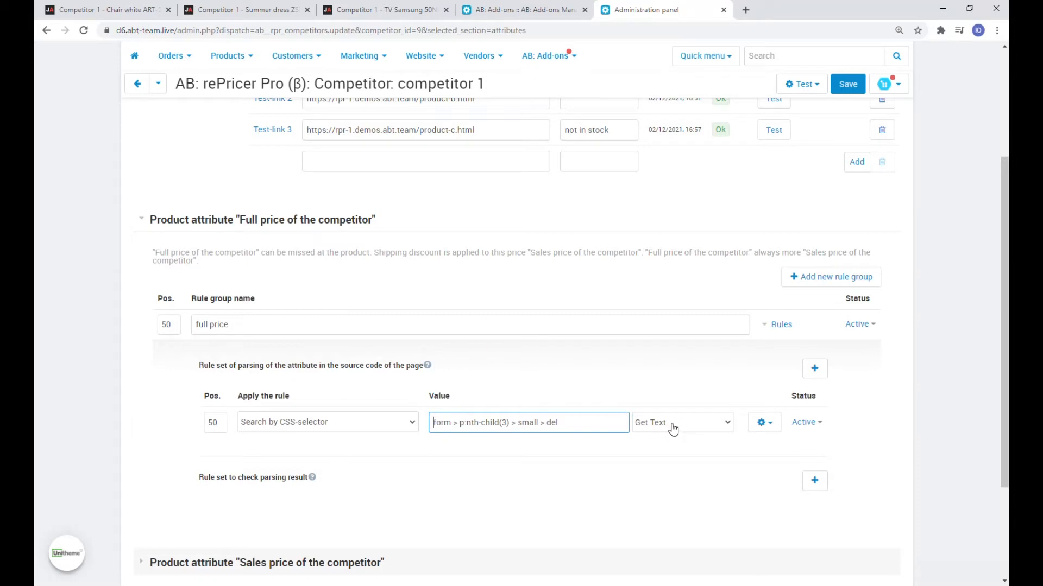
{"action": "left_click", "coordinate": [848, 84]}
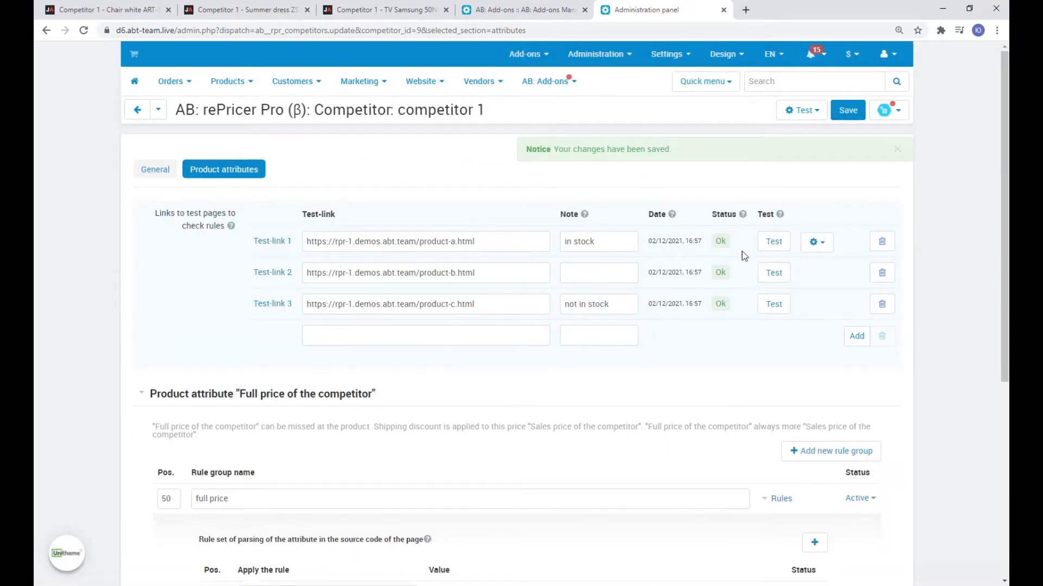
Test the CSS-selector rule on test link 1 and review the test result under the rule
{"action": "left_click", "coordinate": [782, 241]}
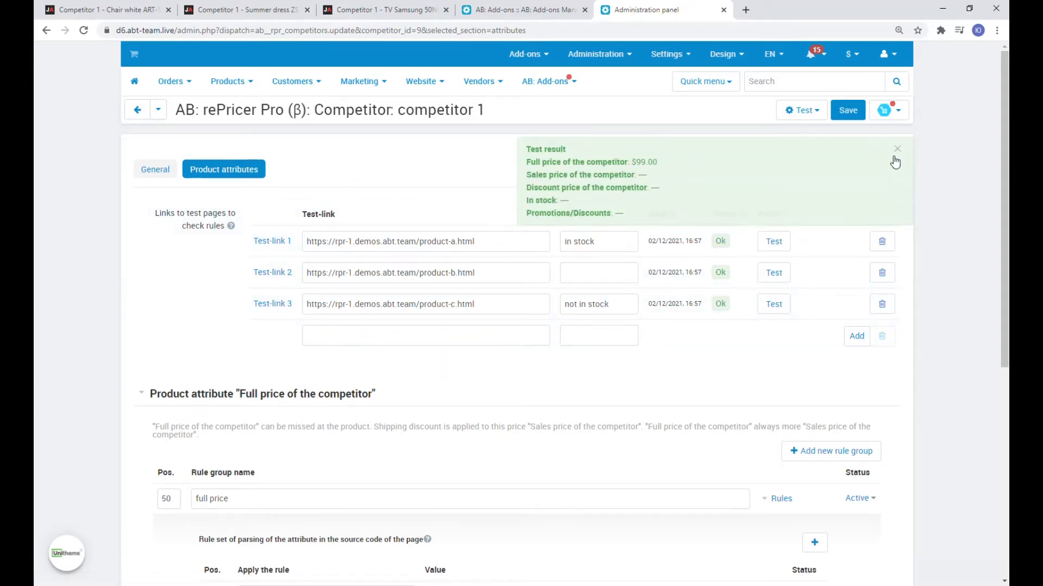
{"action": "left_click", "coordinate": [897, 150]}
{"action": "scroll", "coordinate": [850, 194], "scroll_direction": "down", "scroll_amount": 5}
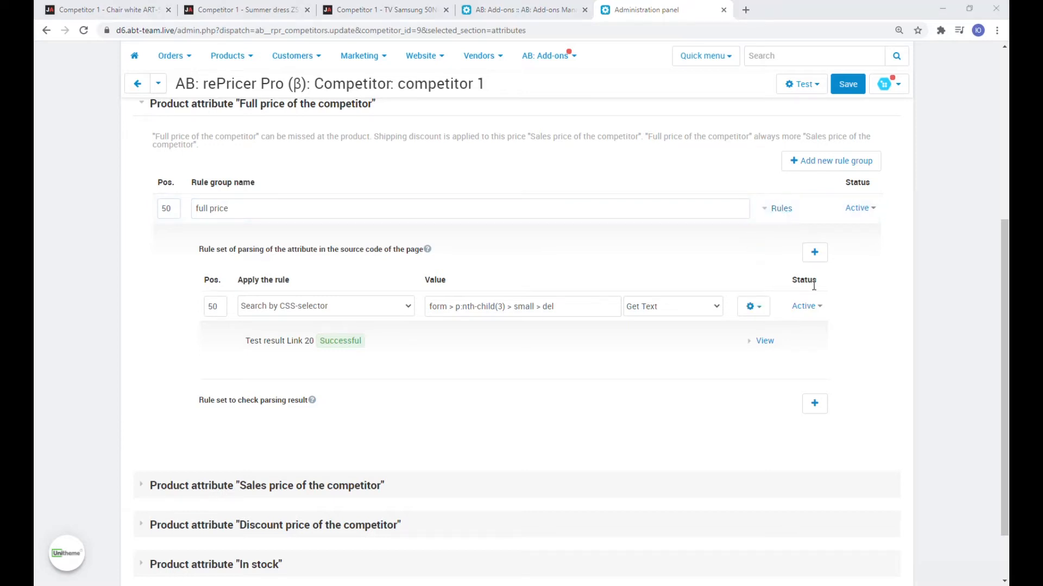
Add a "Search and Replace" parsing rule to the "full price" group that replaces "$" with an empty value
{"action": "left_click", "coordinate": [815, 253]}
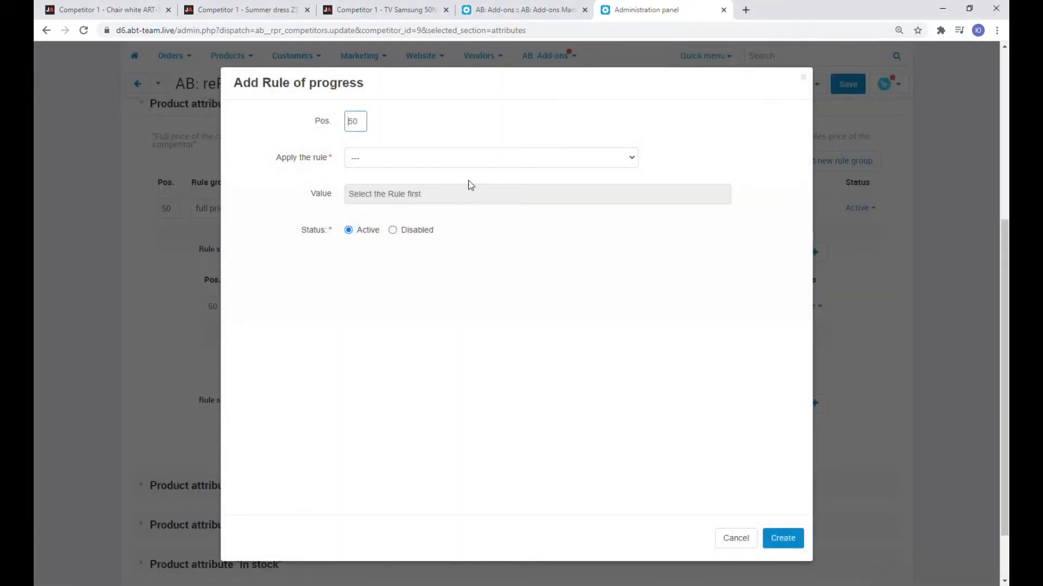
{"action": "left_click", "coordinate": [460, 159]}
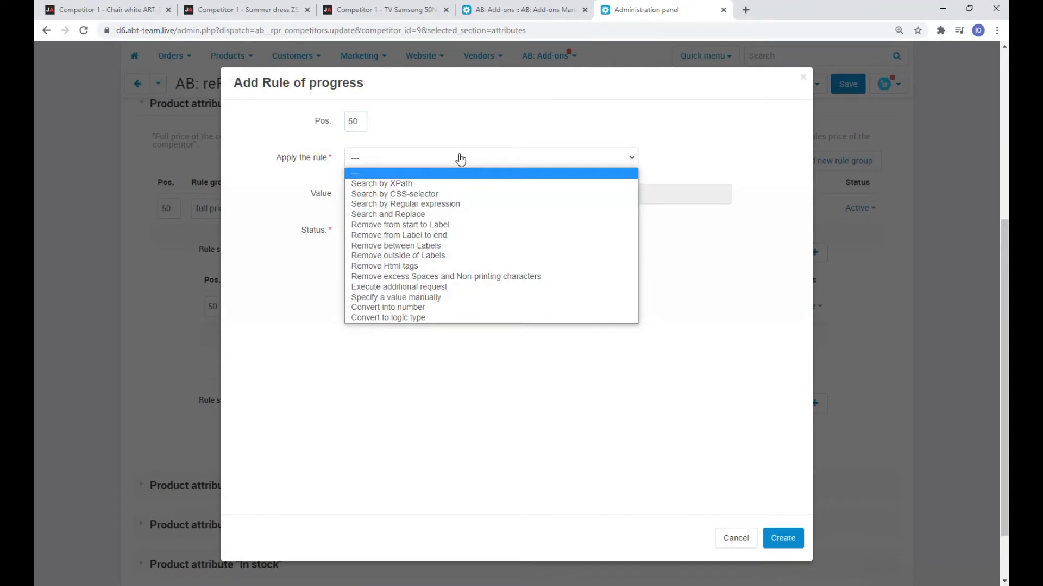
{"action": "left_click", "coordinate": [415, 215]}
{"action": "left_click", "coordinate": [397, 202]}
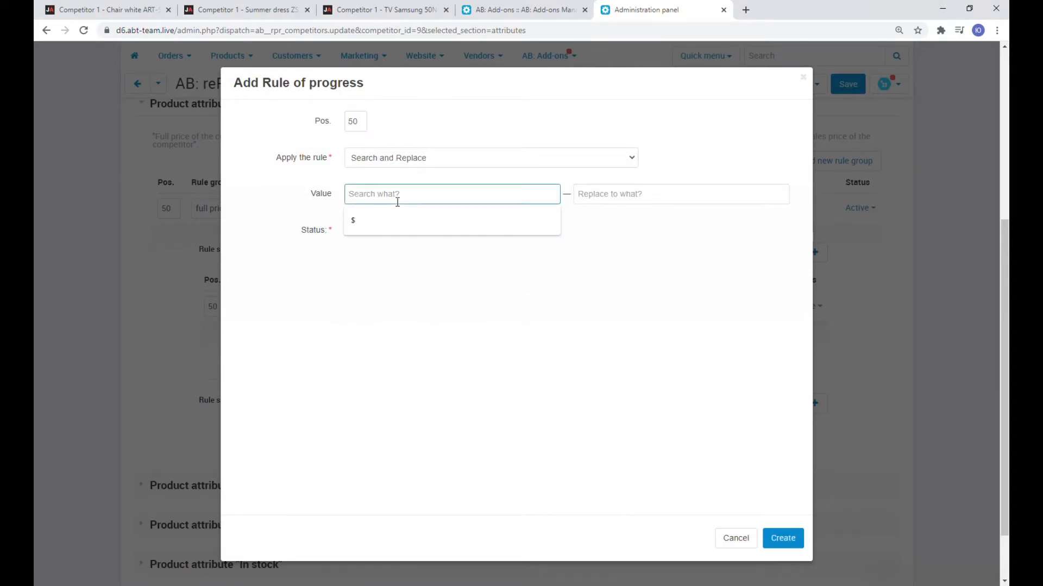
{"action": "left_click", "coordinate": [392, 217]}
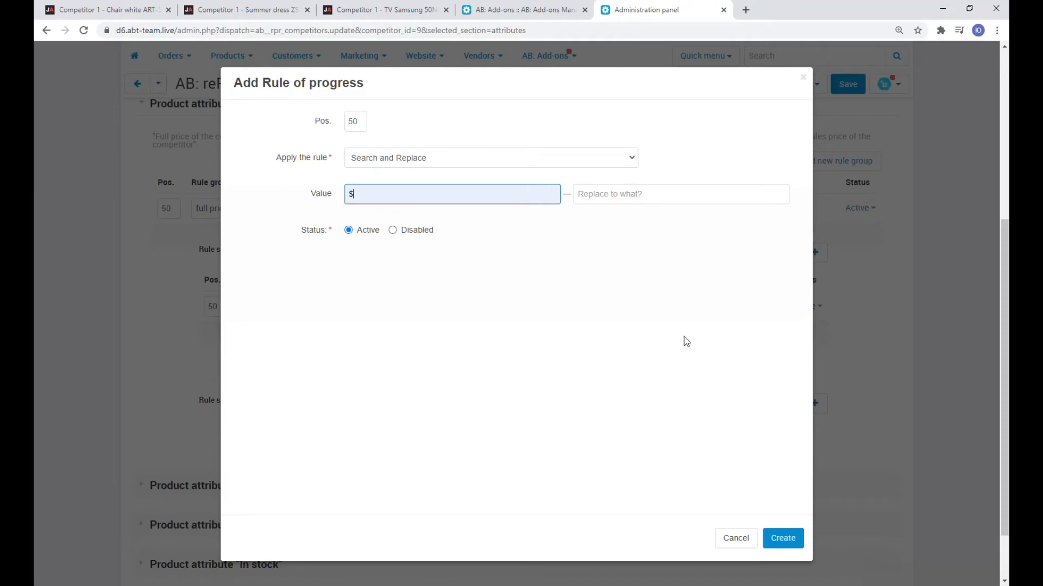
{"action": "left_click", "coordinate": [784, 538]}
Add a "Convert into number" parsing rule to the "full price" group
{"action": "scroll", "coordinate": [674, 370], "scroll_direction": "down", "scroll_amount": 4}
{"action": "scroll", "coordinate": [838, 414], "scroll_direction": "up", "scroll_amount": 1}
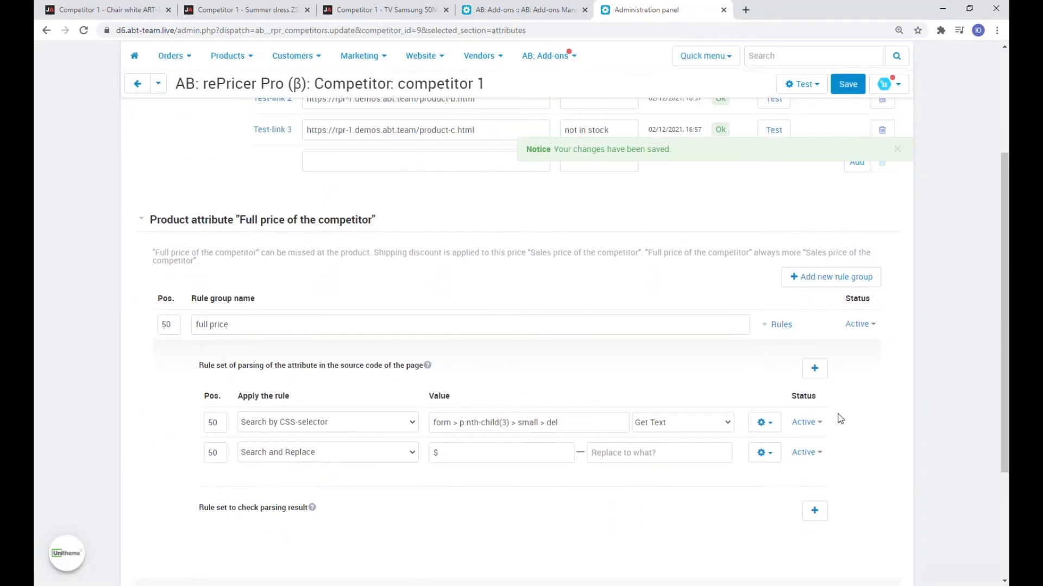
{"action": "left_click", "coordinate": [814, 369]}
{"action": "left_click", "coordinate": [496, 159]}
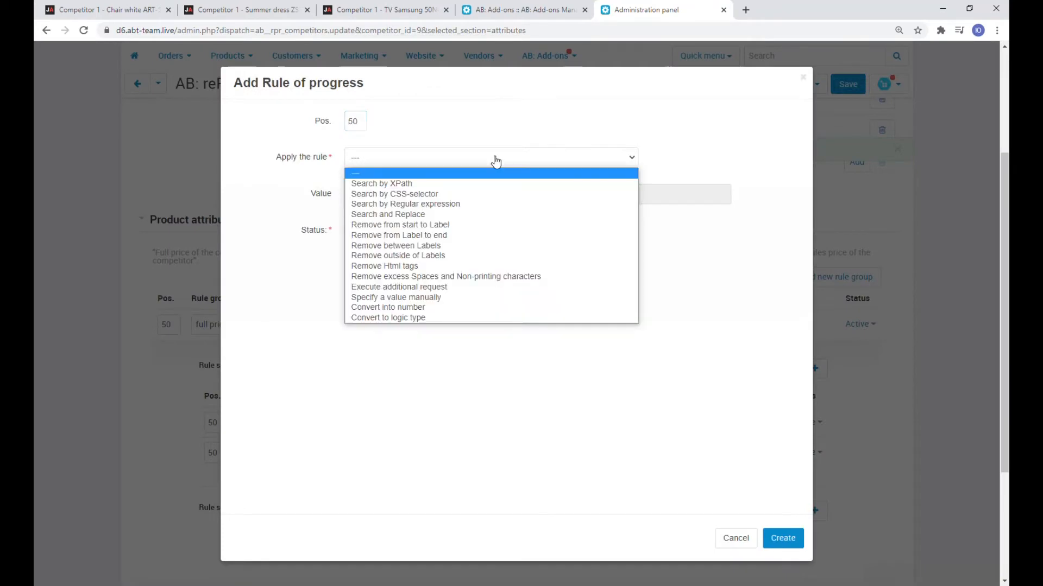
{"action": "left_click", "coordinate": [413, 307]}
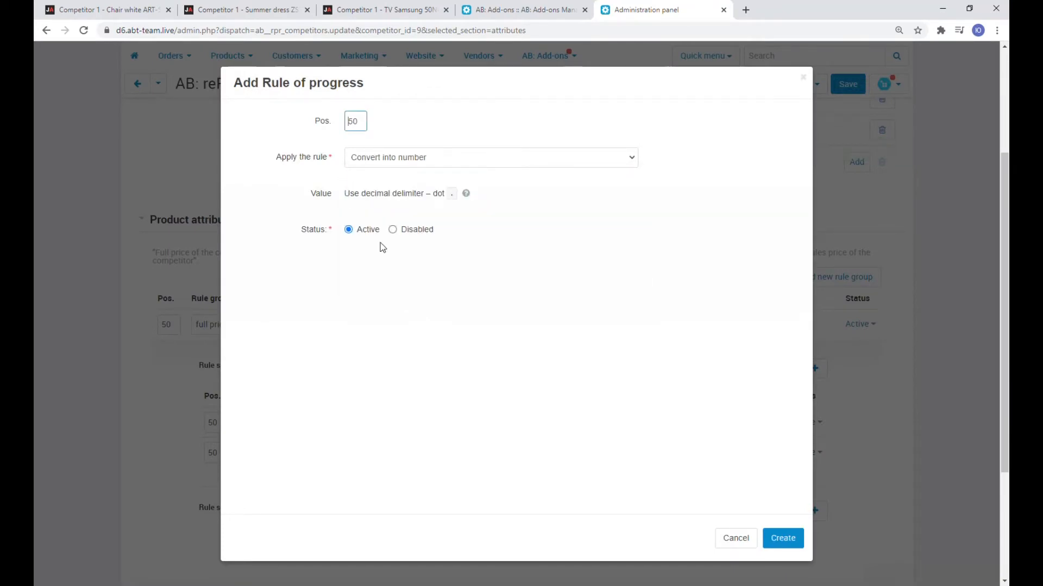
{"action": "left_click", "coordinate": [787, 538]}
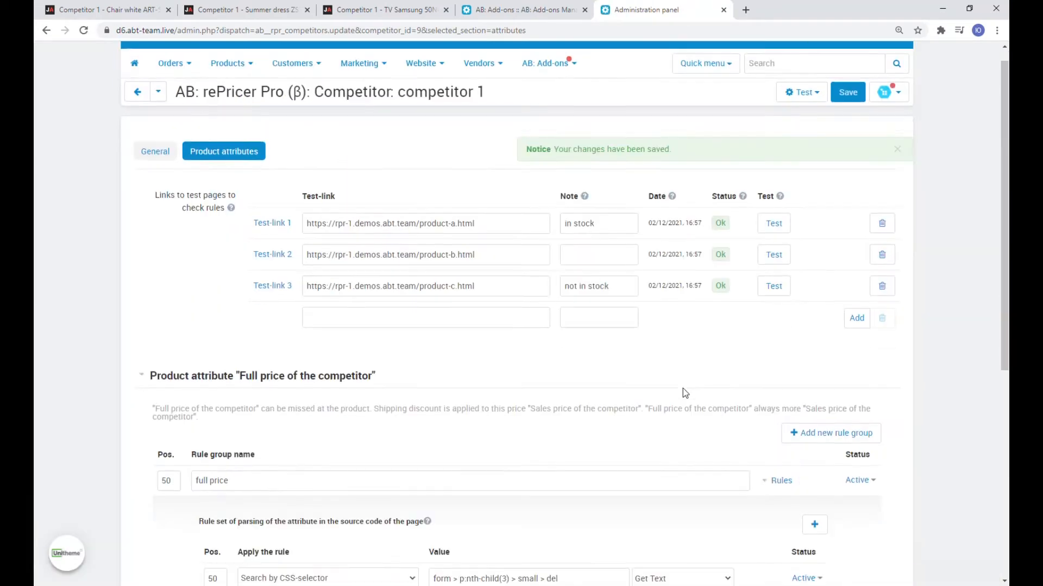
Add a "Check as a Number" rule with Result "More" 1 to the "full price" group's parsing result checks
{"action": "scroll", "coordinate": [422, 386], "scroll_direction": "down", "scroll_amount": 1}
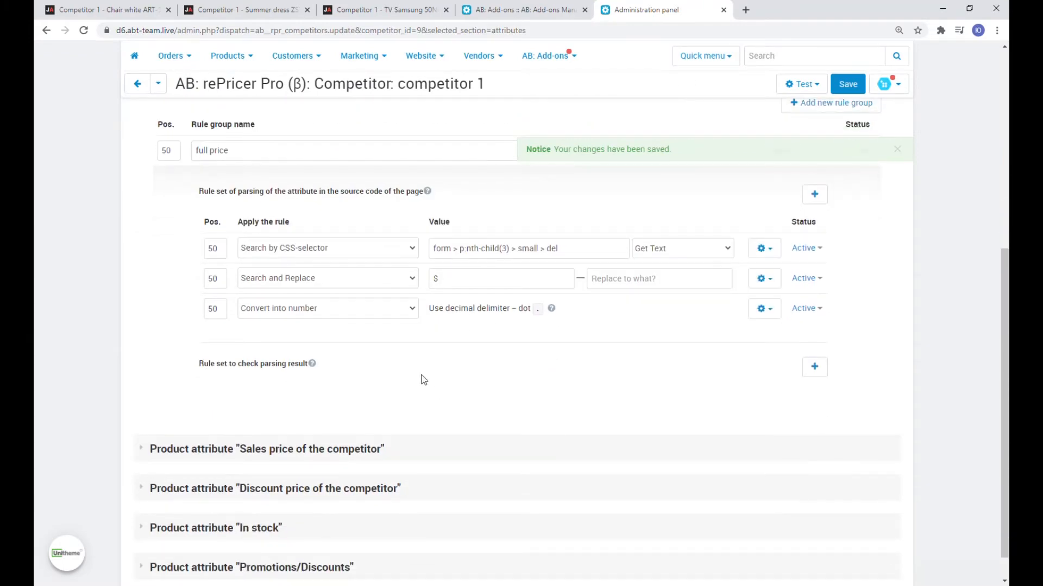
{"action": "left_click", "coordinate": [814, 366]}
{"action": "left_click", "coordinate": [400, 162]}
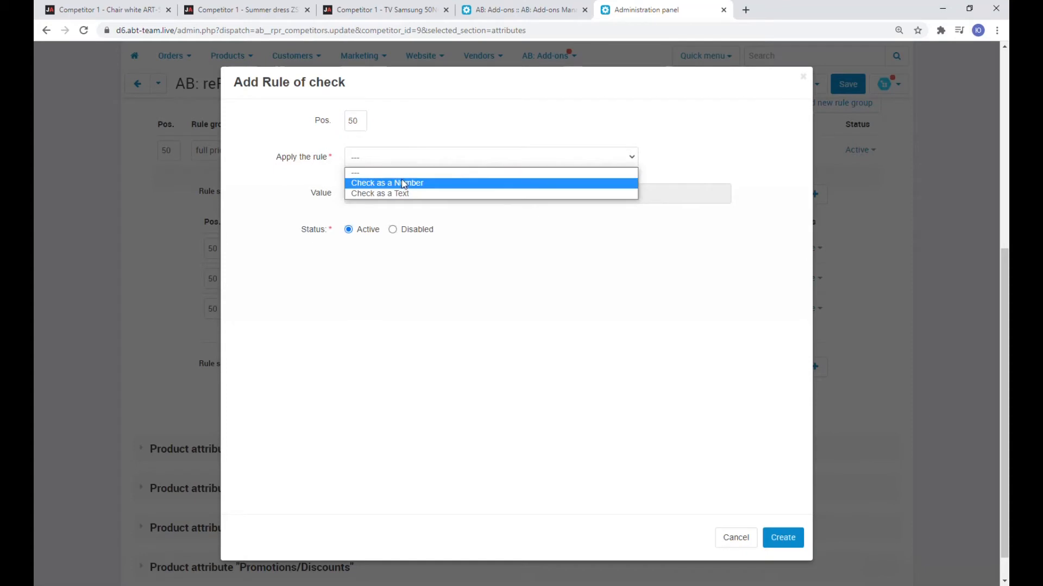
{"action": "left_click", "coordinate": [383, 183]}
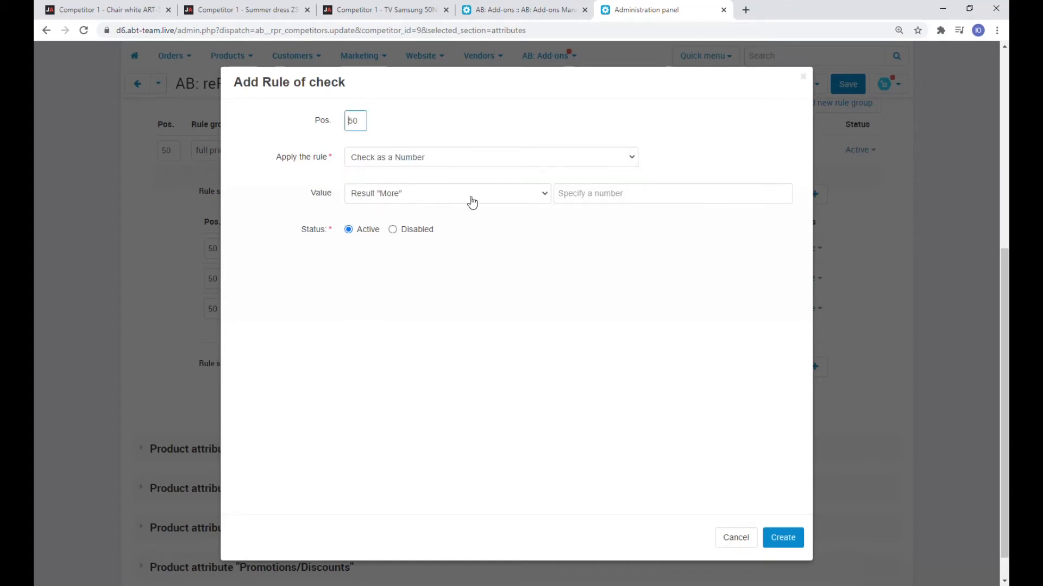
{"action": "left_click", "coordinate": [588, 200]}
{"action": "type", "text": "0"}
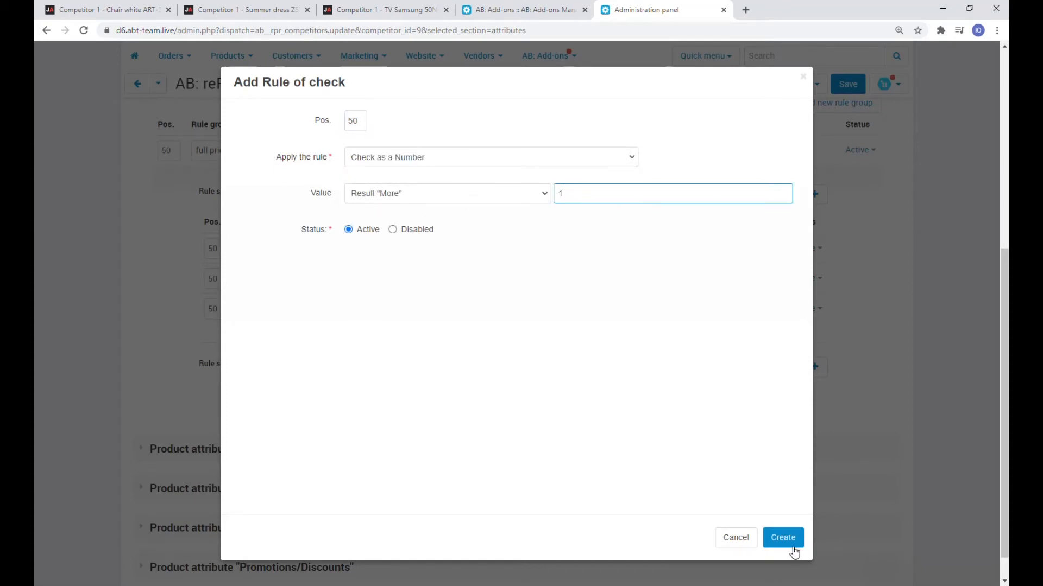
{"action": "left_click", "coordinate": [793, 547]}
Review the complete "full price" rule set, rerun the test on test link 1, and dismiss the result
{"action": "scroll", "coordinate": [733, 434], "scroll_direction": "down", "scroll_amount": 5}
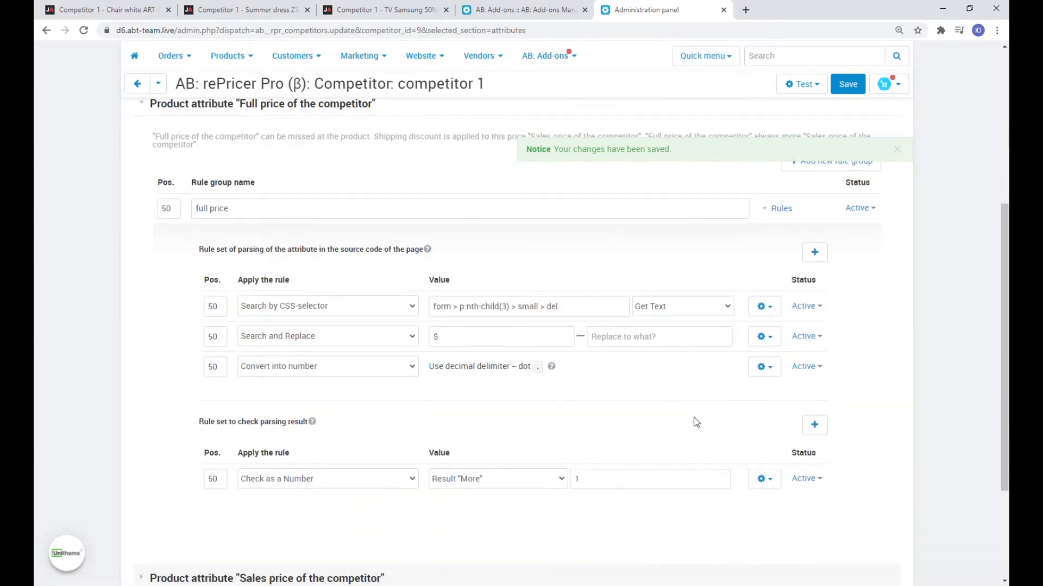
{"action": "scroll", "coordinate": [783, 485], "scroll_direction": "up", "scroll_amount": 4}
{"action": "scroll", "coordinate": [784, 484], "scroll_direction": "up", "scroll_amount": 1}
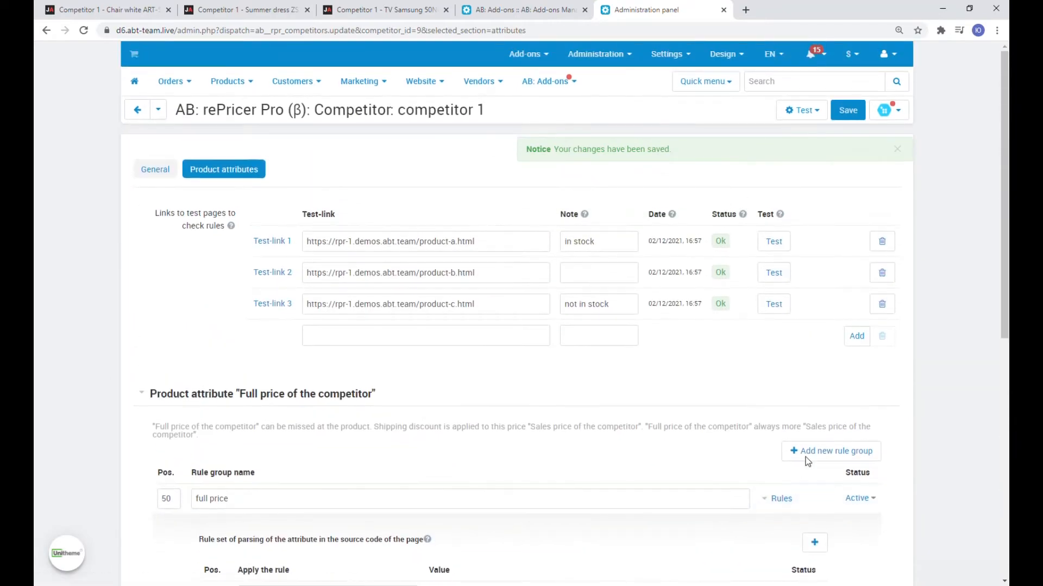
{"action": "left_click", "coordinate": [775, 240]}
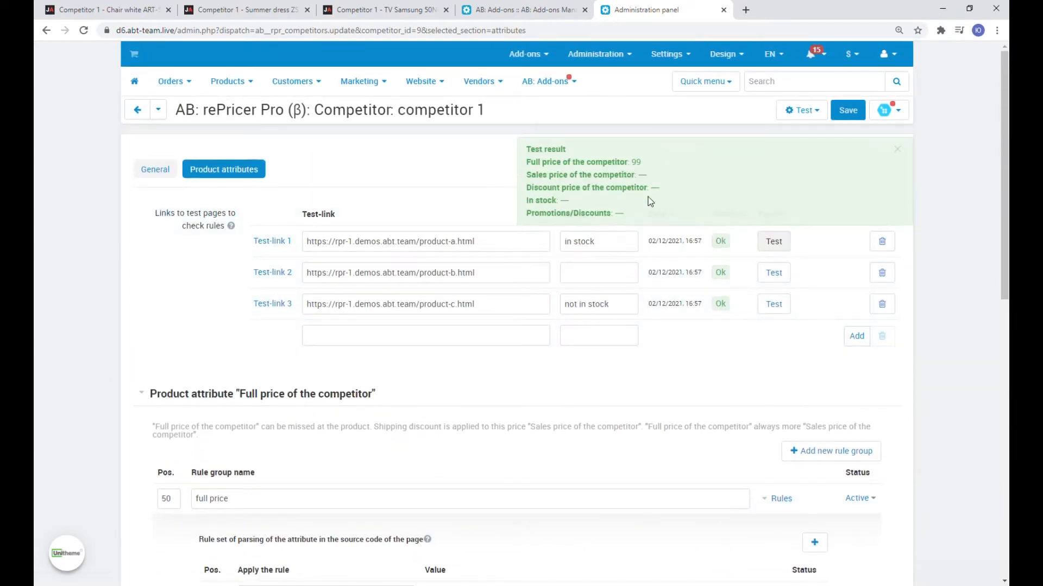
{"action": "left_click", "coordinate": [897, 150]}
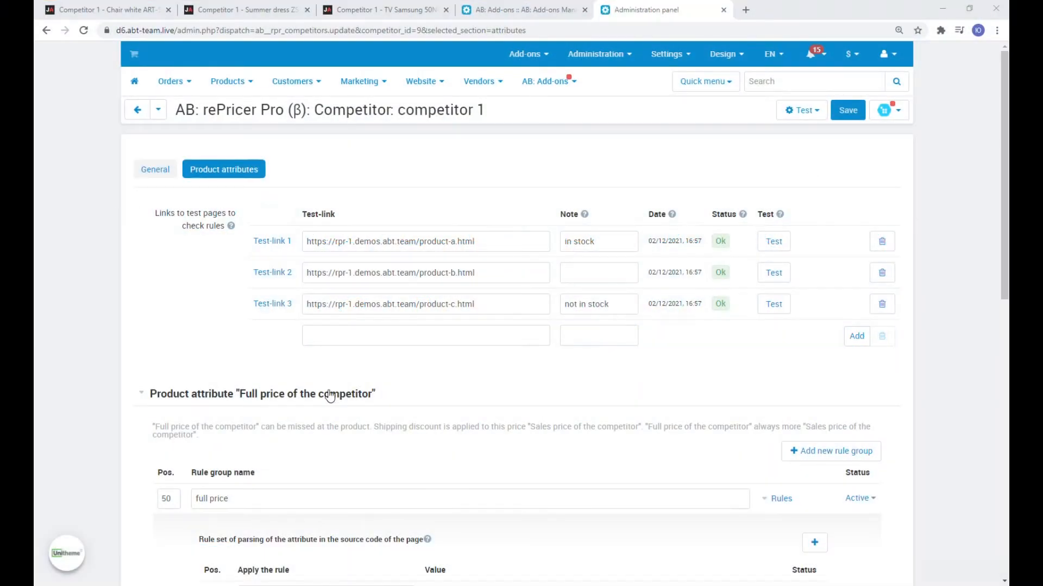
Collapse the attribute "Full price of the competitor" and expand "Sales price of the competitor"
{"action": "left_click", "coordinate": [330, 395]}
{"action": "scroll", "coordinate": [326, 408], "scroll_direction": "down", "scroll_amount": 1}
{"action": "left_click", "coordinate": [318, 419]}
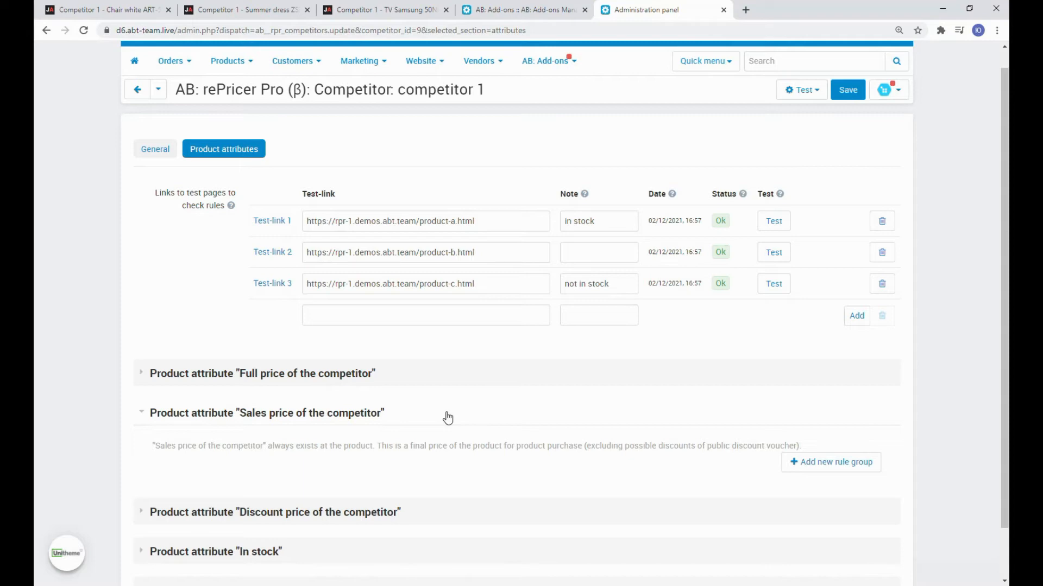
{"action": "scroll", "coordinate": [456, 414], "scroll_direction": "down", "scroll_amount": 1}
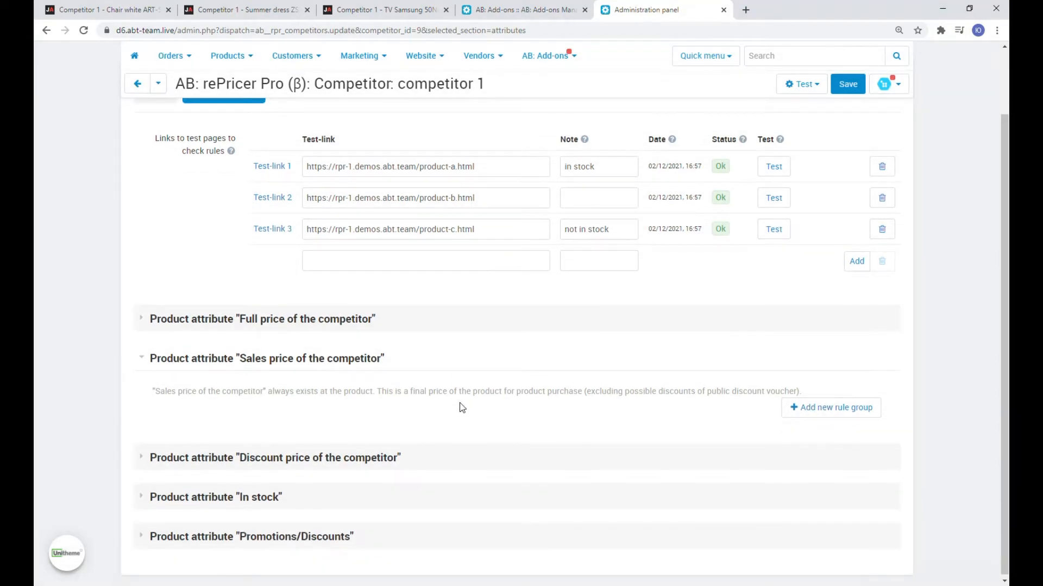
Check the sales price on the chair page, and create a "sales price" rule group for the attribute "Sales price of the competitor"
{"action": "left_click", "coordinate": [98, 9]}
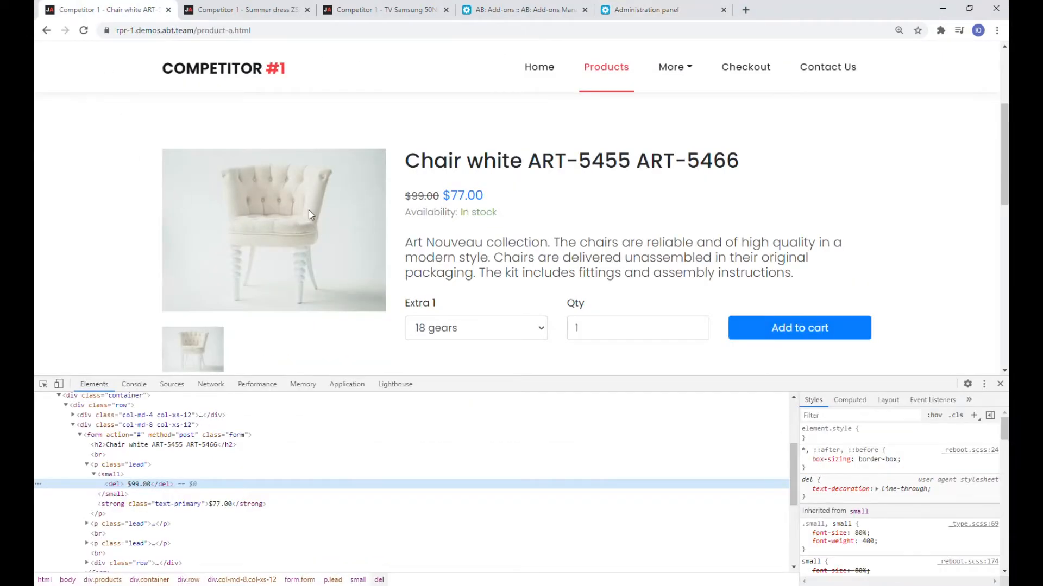
{"action": "left_click", "coordinate": [507, 196]}
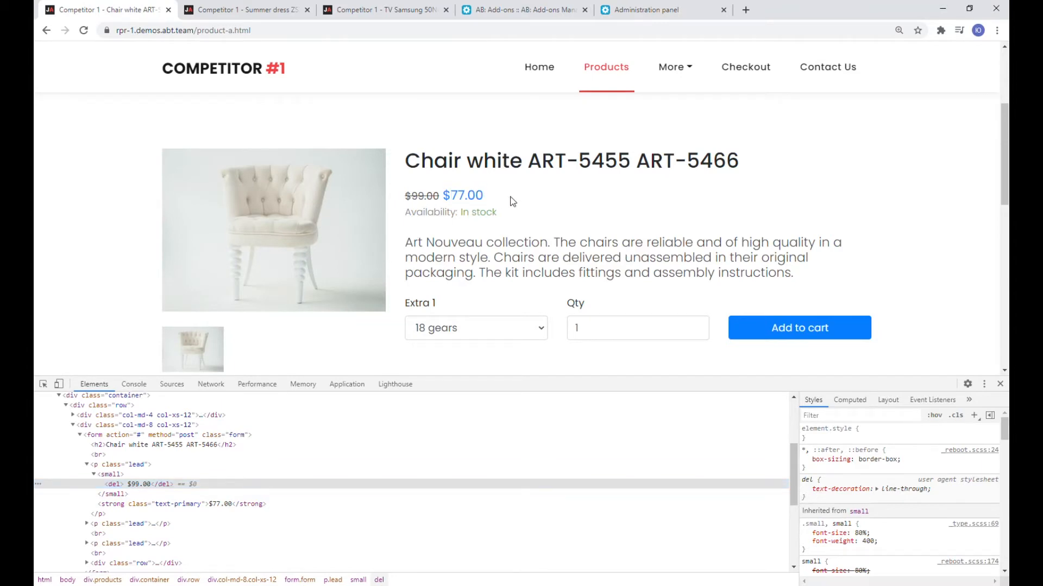
{"action": "left_click", "coordinate": [642, 9]}
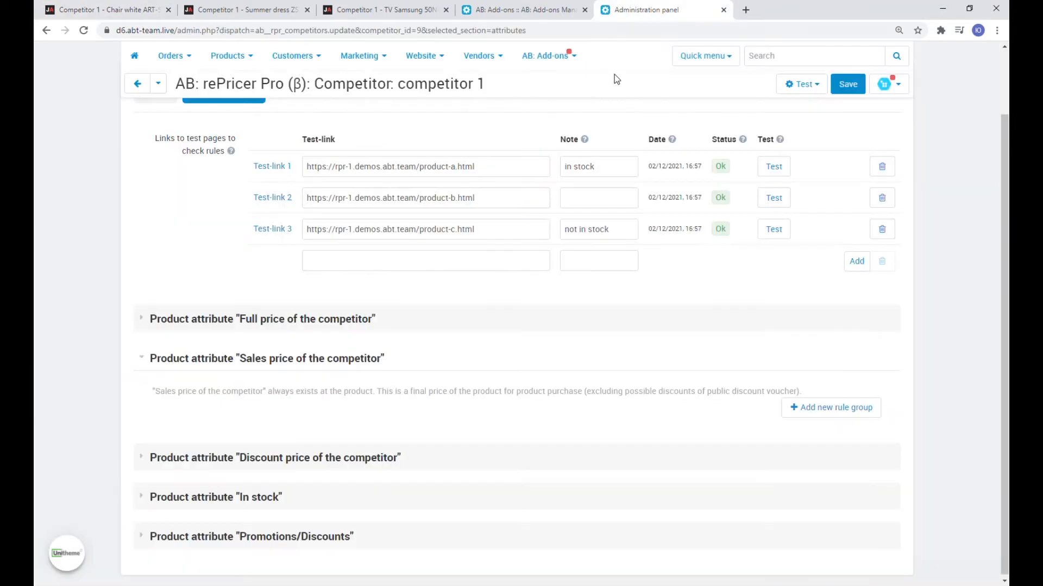
{"action": "left_click", "coordinate": [798, 408]}
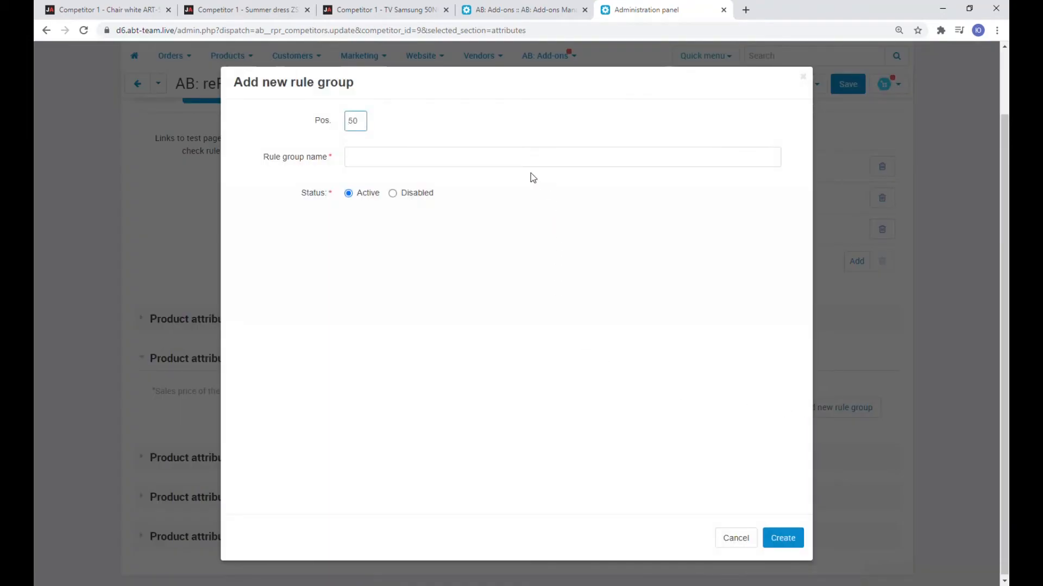
{"action": "left_click", "coordinate": [530, 164]}
{"action": "type", "text": "sales "}
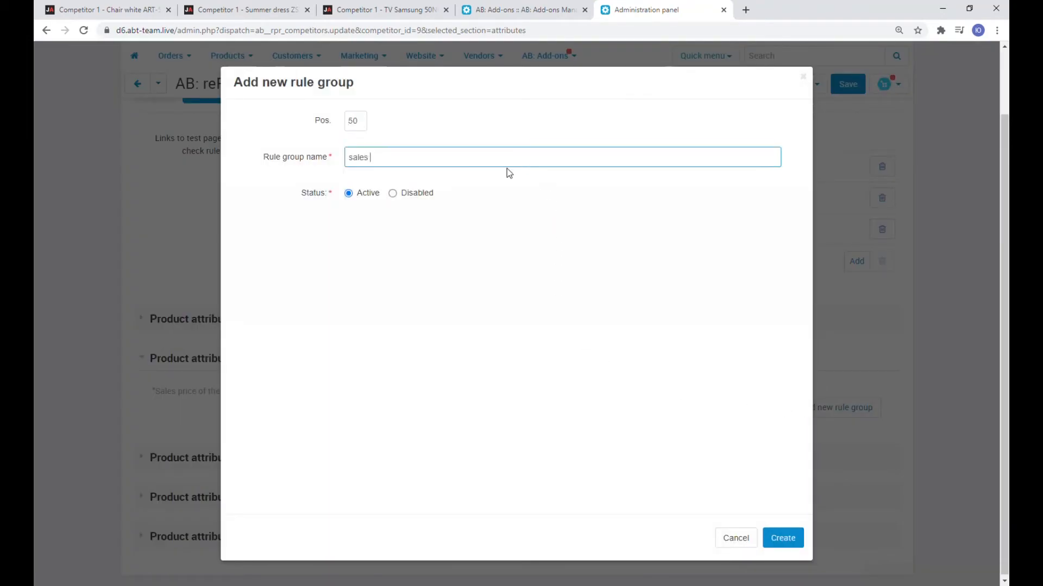
{"action": "type", "text": "proice"}
{"action": "key", "text": "Return"}
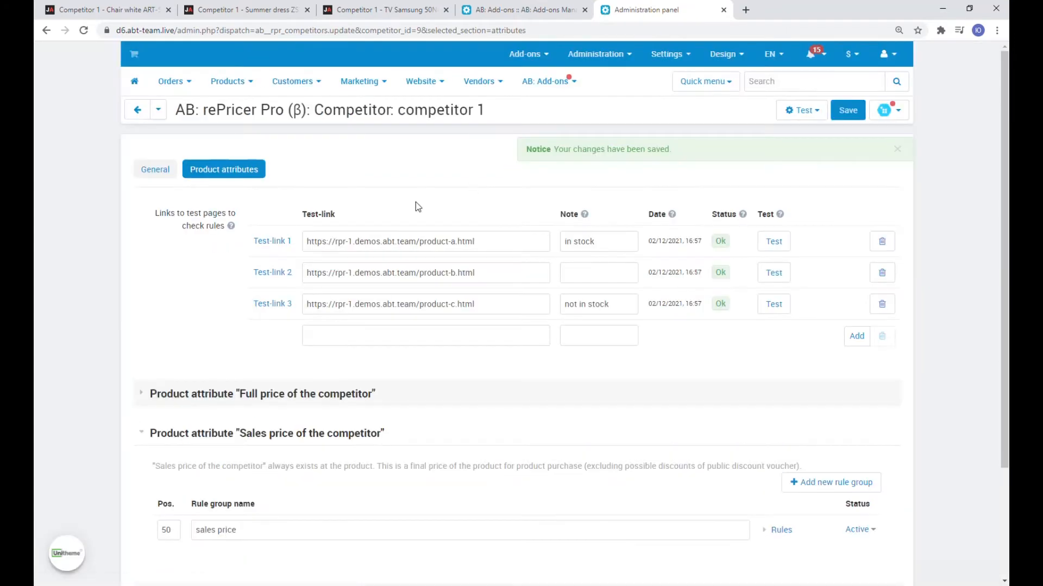
Expand the rules of the "sales price" group and add a "Search by CSS-selector" parsing rule with an empty value
{"action": "left_click", "coordinate": [777, 388]}
{"action": "scroll", "coordinate": [747, 431], "scroll_direction": "down", "scroll_amount": 2}
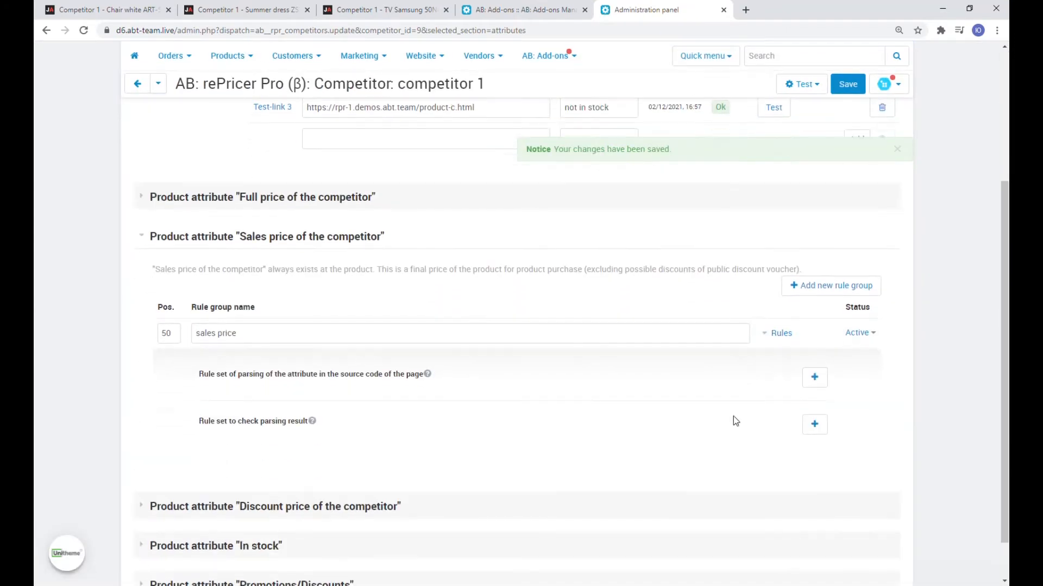
{"action": "left_click", "coordinate": [814, 329]}
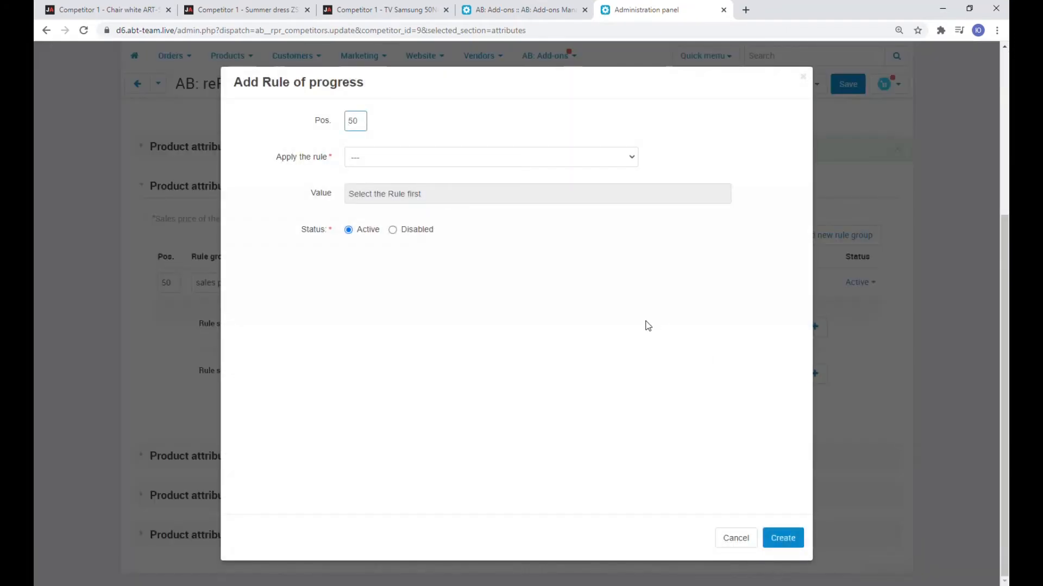
{"action": "left_click", "coordinate": [496, 158]}
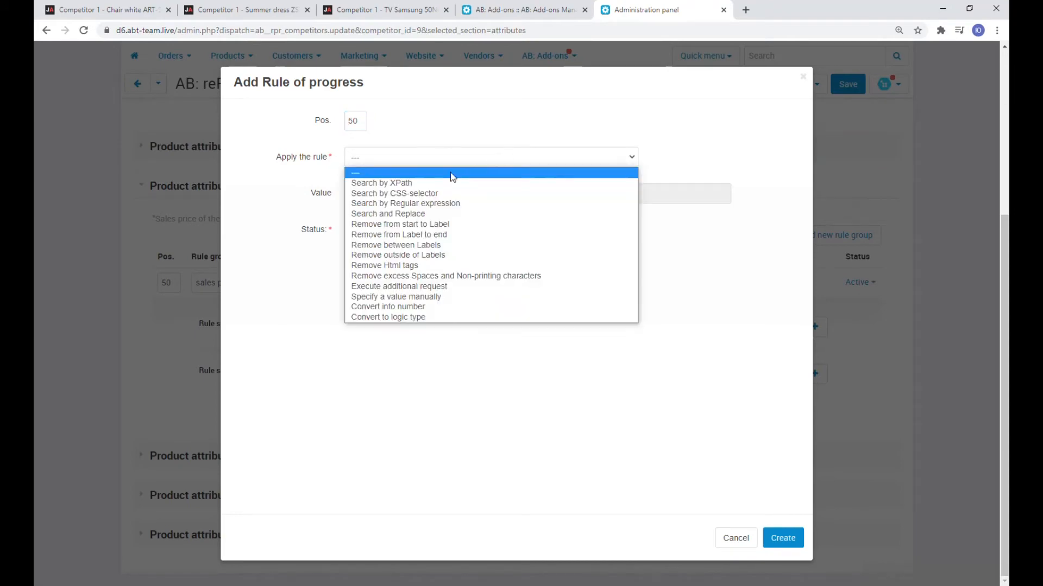
{"action": "left_click", "coordinate": [387, 194]}
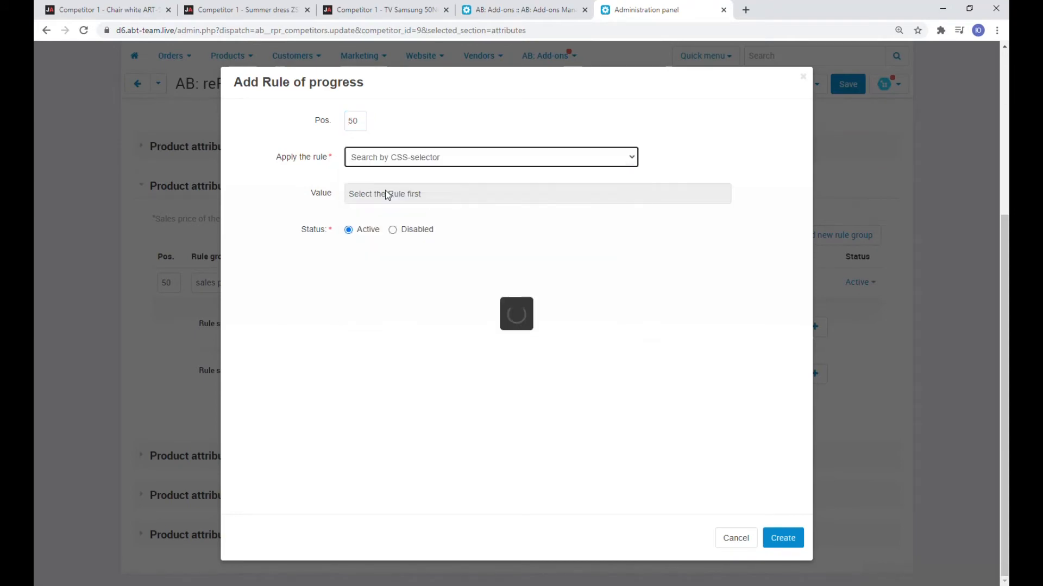
{"action": "left_click", "coordinate": [781, 535]}
{"action": "scroll", "coordinate": [641, 405], "scroll_direction": "down", "scroll_amount": 4}
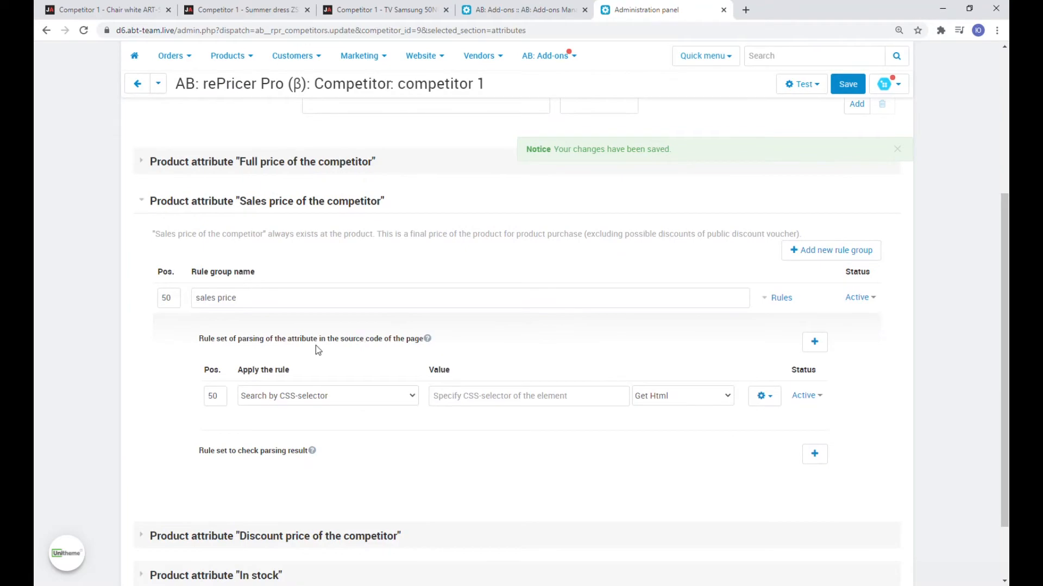
Inspect the sales price on the chair page and copy the CSS selector of its strong element
{"action": "left_click", "coordinate": [159, 6]}
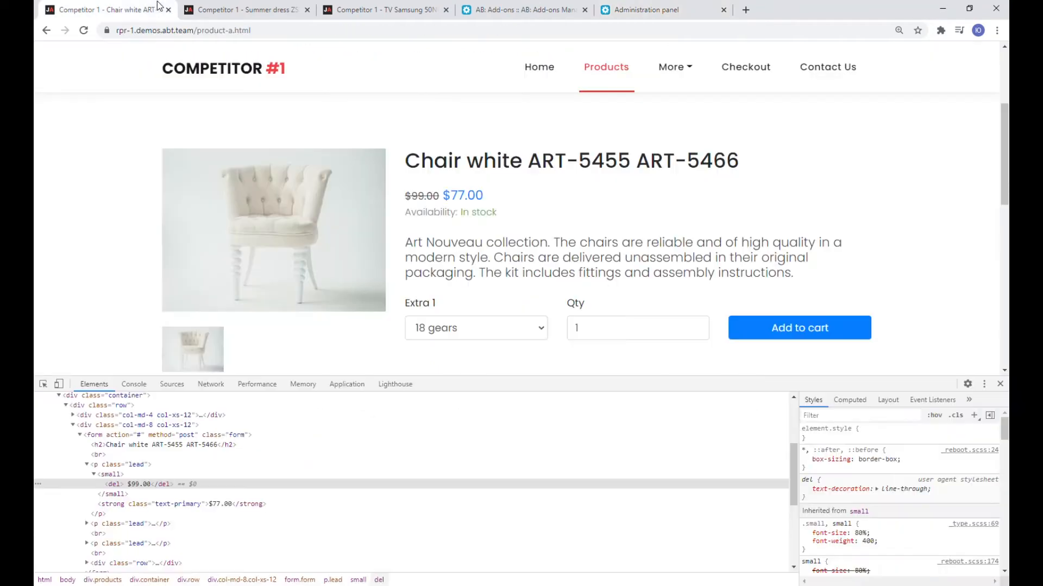
{"action": "right_click", "coordinate": [458, 196]}
{"action": "left_click", "coordinate": [500, 349]}
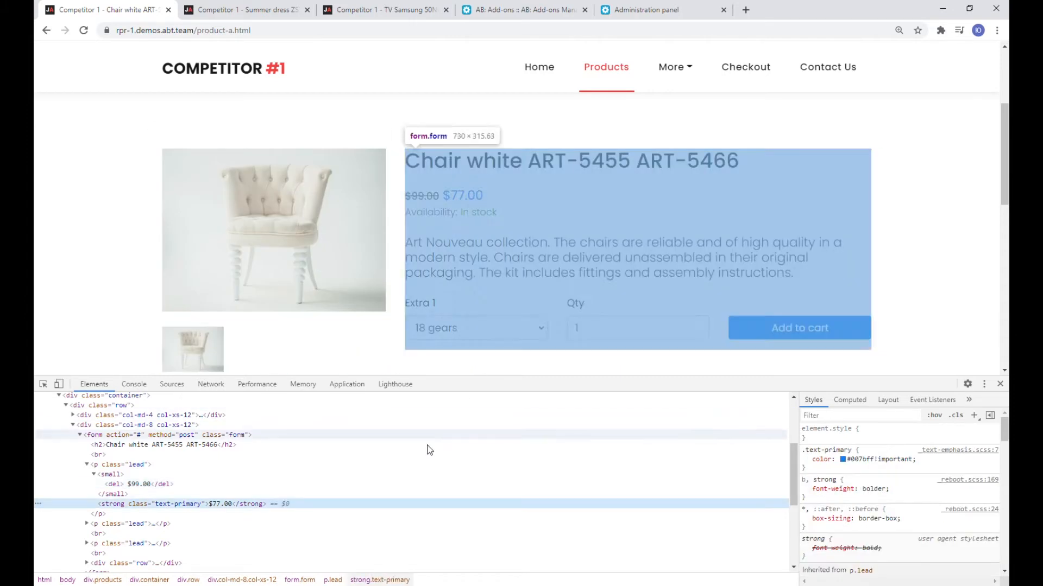
{"action": "right_click", "coordinate": [223, 503]}
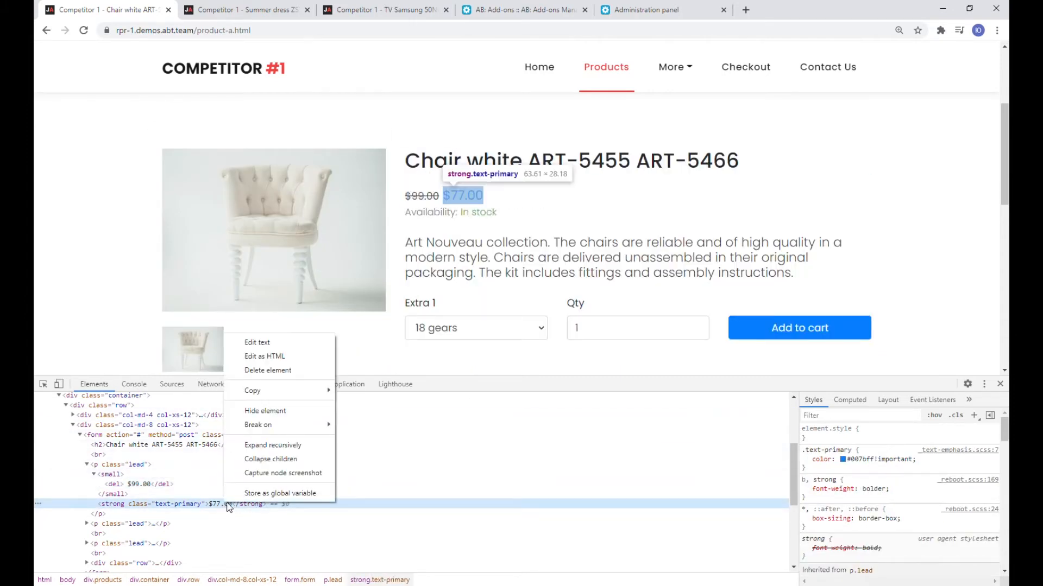
{"action": "mouse_move", "coordinate": [305, 392]}
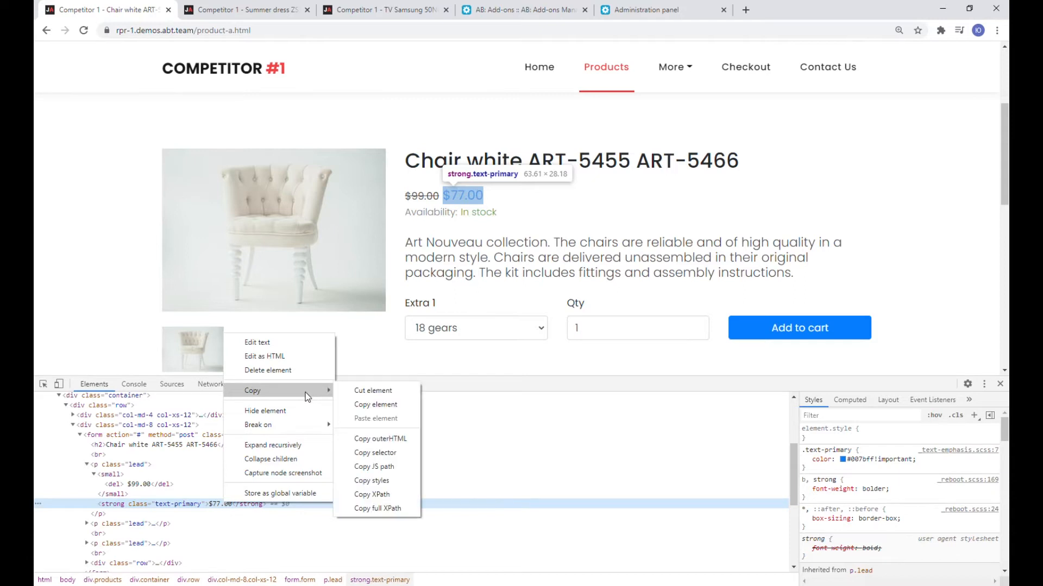
{"action": "left_click", "coordinate": [389, 454]}
Paste the copied selector into the sales price CSS-selector rule and shorten it to "form > p:nth-child(3) > strong"
{"action": "left_click", "coordinate": [478, 9]}
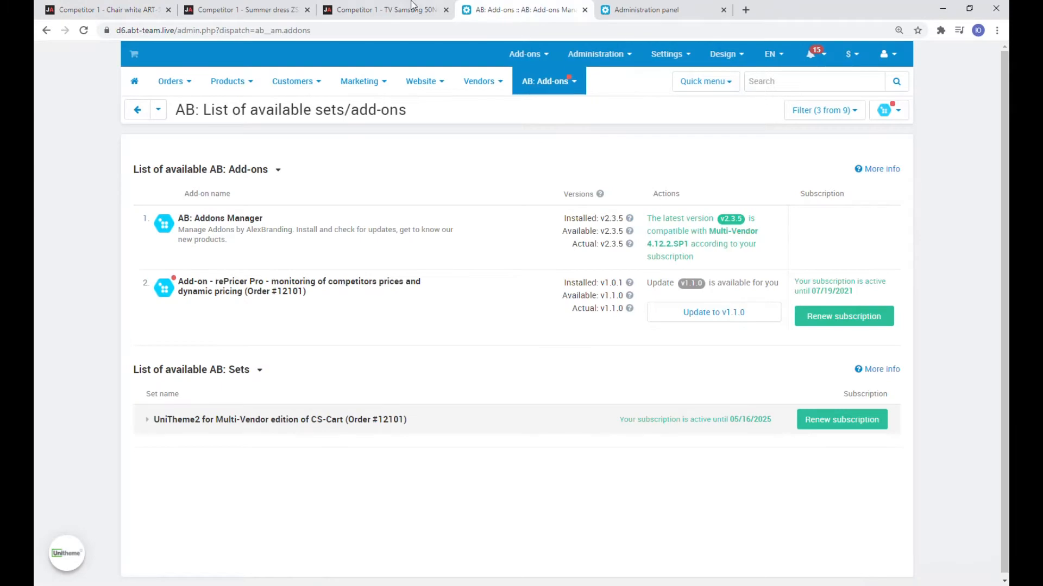
{"action": "left_click", "coordinate": [630, 7]}
{"action": "scroll", "coordinate": [580, 282], "scroll_direction": "down", "scroll_amount": 1}
{"action": "left_click", "coordinate": [512, 341]}
{"action": "key", "text": "ctrl+v"}
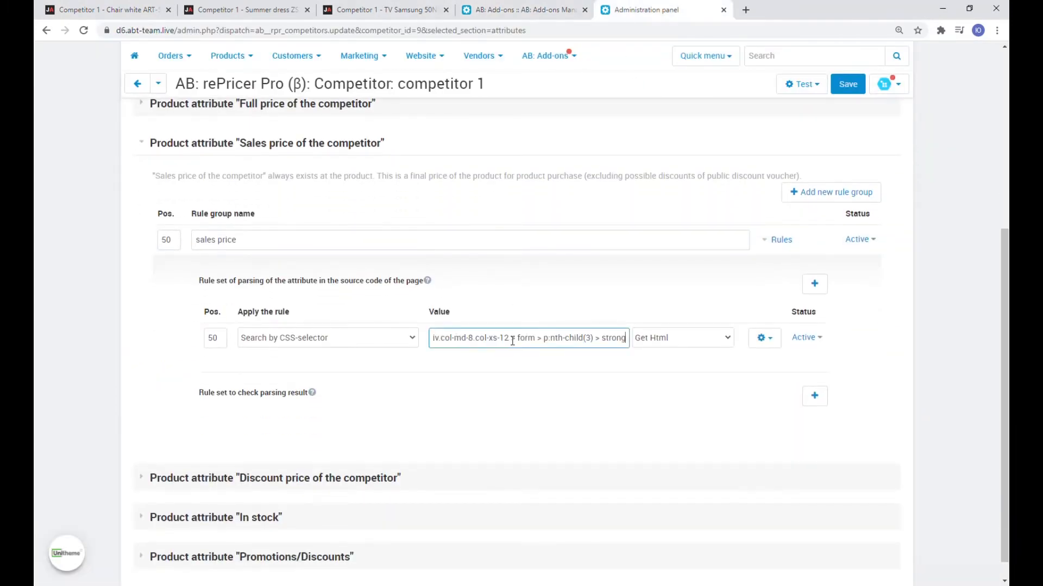
{"action": "left_click_drag", "start_coordinate": [601, 339], "coordinate": [638, 341]}
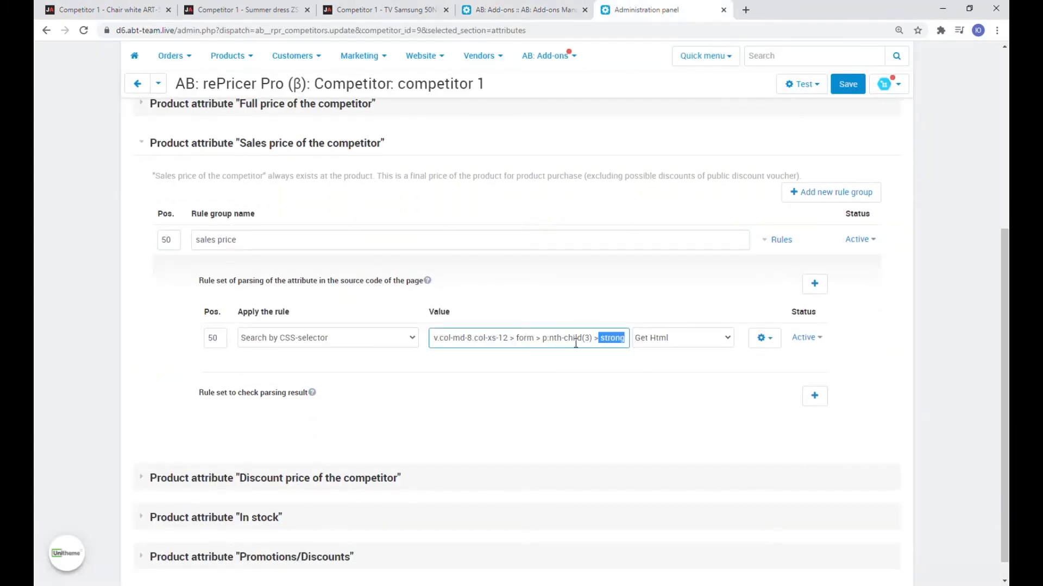
{"action": "left_click_drag", "start_coordinate": [516, 337], "coordinate": [37, 302]}
{"action": "key", "text": "BackSpace"}
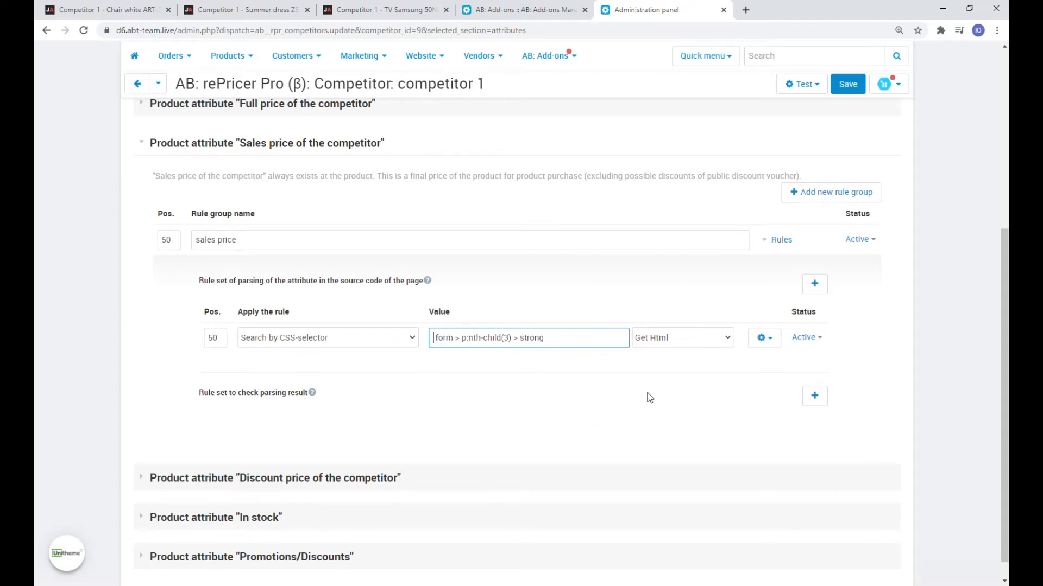
Set the sales price CSS-selector rule to "Get Text" and save the competitor
{"action": "left_click", "coordinate": [692, 344]}
{"action": "left_click", "coordinate": [690, 364]}
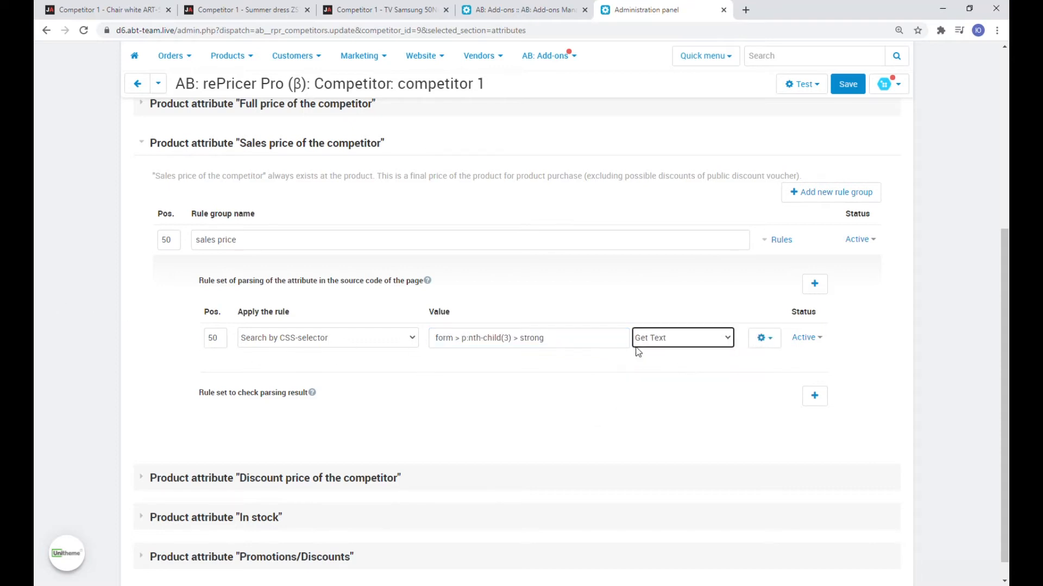
{"action": "left_click", "coordinate": [847, 84]}
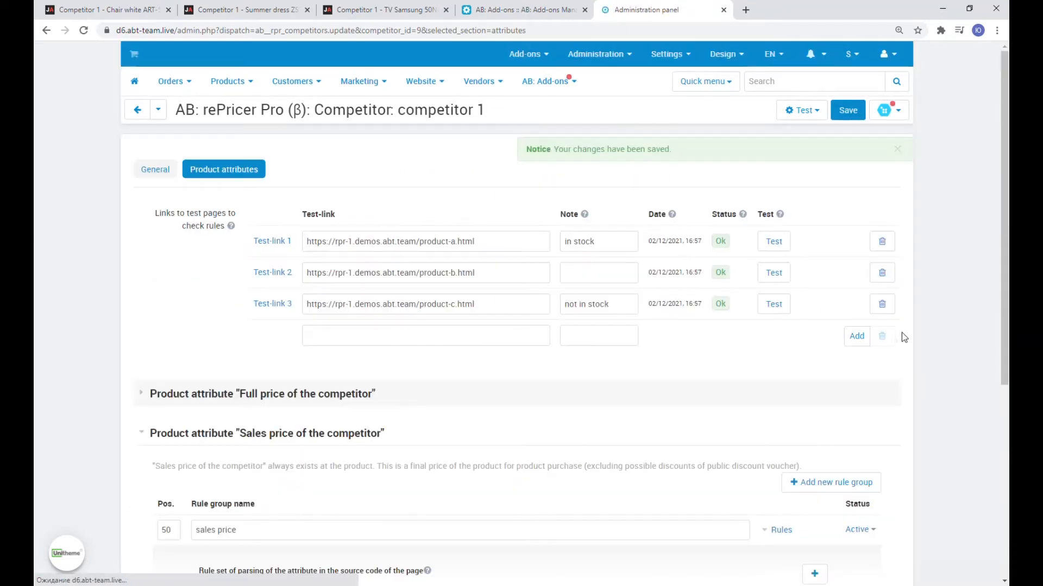
Add a "Search and Replace" parsing rule to the "sales price" group that replaces "$" with nothing
{"action": "scroll", "coordinate": [887, 349], "scroll_direction": "down", "scroll_amount": 5}
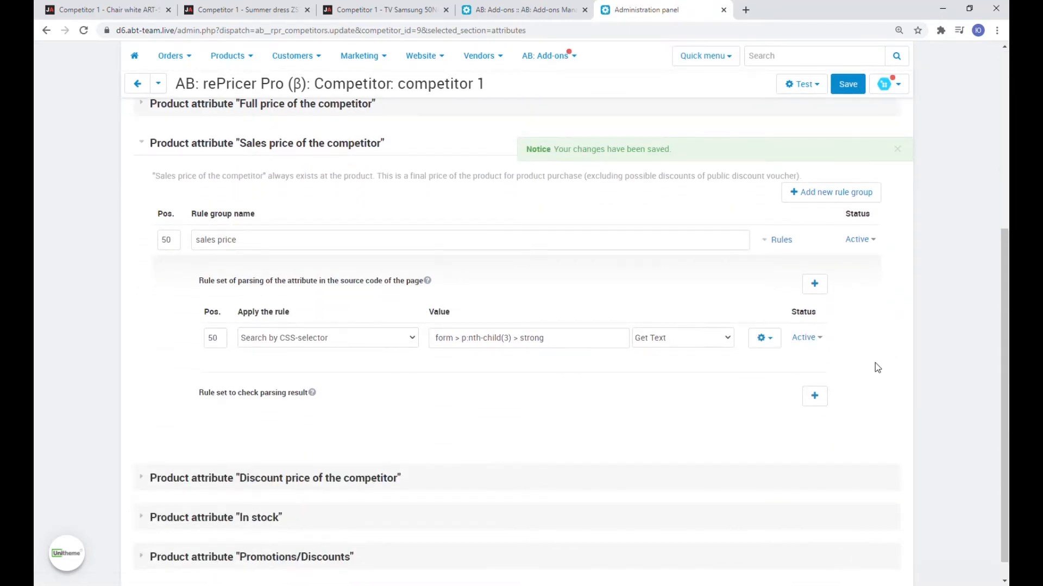
{"action": "scroll", "coordinate": [869, 353], "scroll_direction": "up", "scroll_amount": 1}
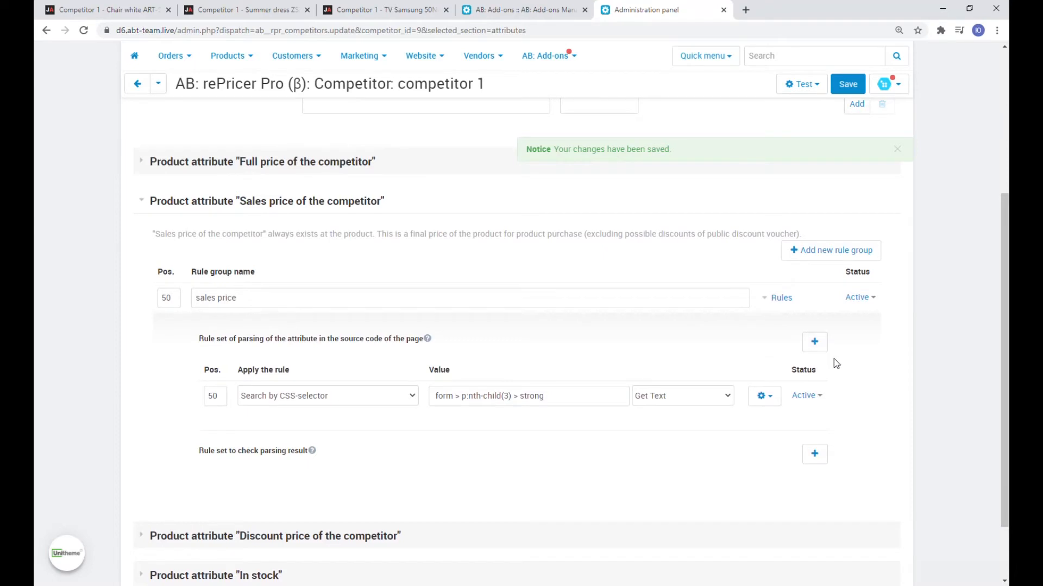
{"action": "scroll", "coordinate": [833, 359], "scroll_direction": "up", "scroll_amount": 1}
{"action": "left_click", "coordinate": [815, 408]}
{"action": "left_click", "coordinate": [435, 158]}
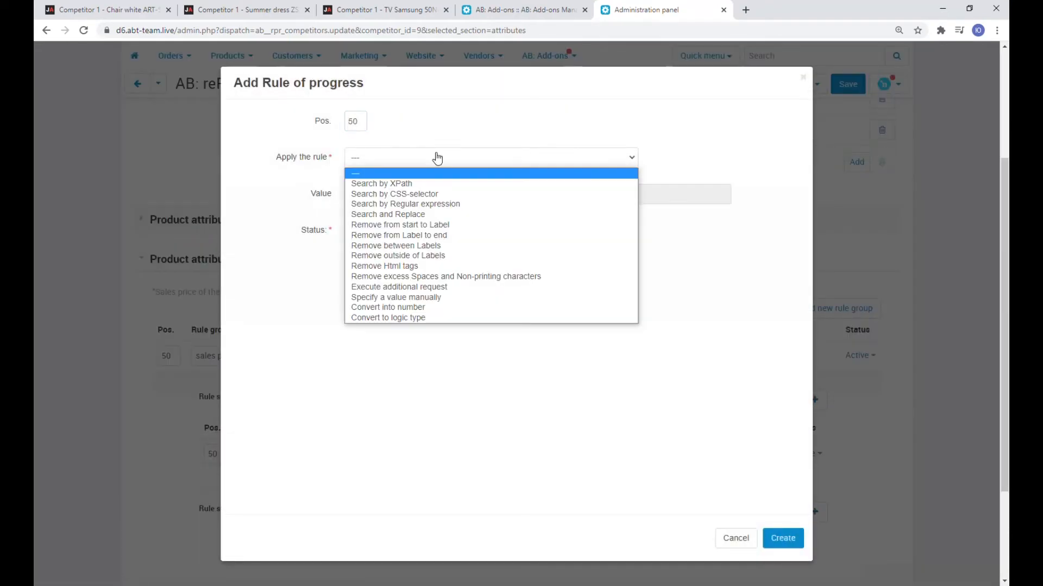
{"action": "left_click", "coordinate": [426, 214]}
{"action": "left_click", "coordinate": [407, 193]}
{"action": "left_click", "coordinate": [408, 220]}
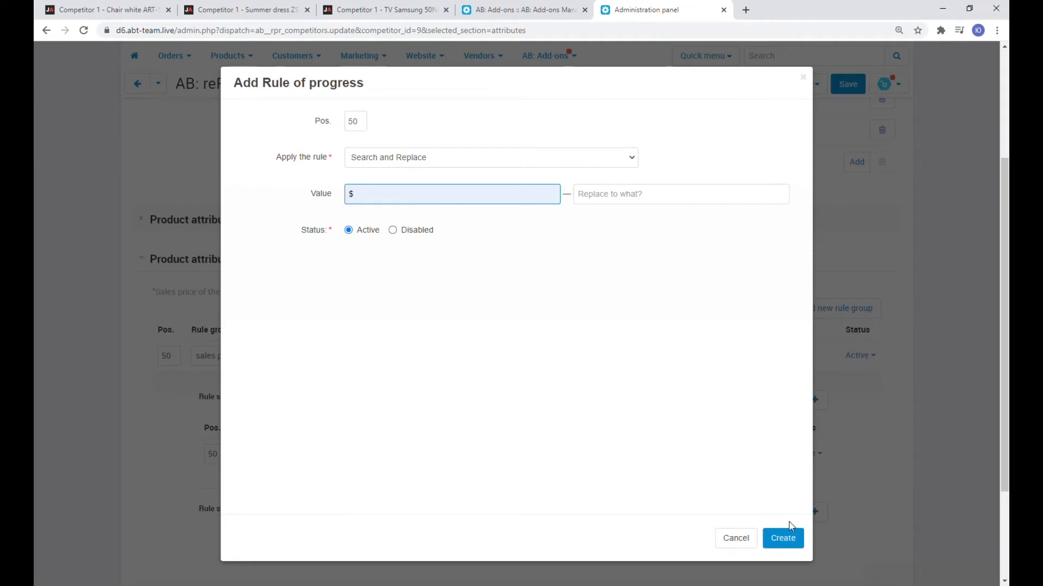
{"action": "left_click", "coordinate": [782, 538]}
Add a "Convert into number" parsing rule to the "sales price" group
{"action": "scroll", "coordinate": [666, 396], "scroll_direction": "down", "scroll_amount": 4}
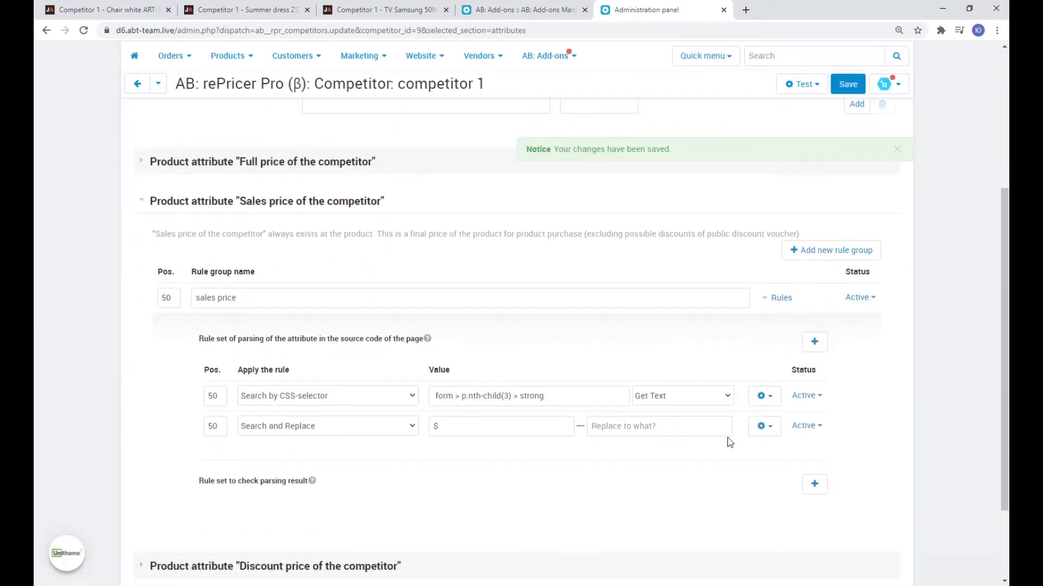
{"action": "left_click", "coordinate": [814, 342]}
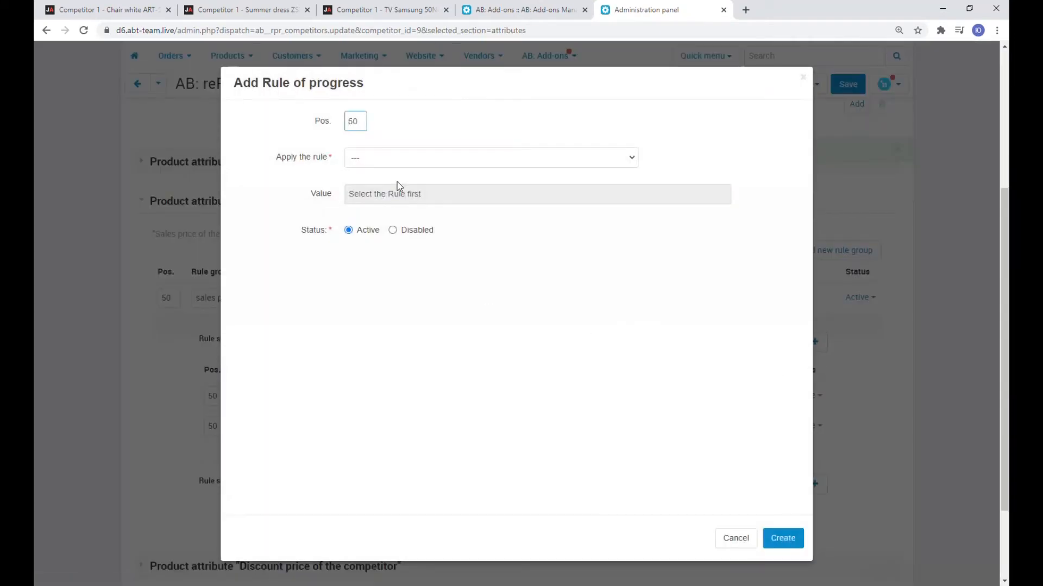
{"action": "left_click", "coordinate": [393, 164]}
{"action": "left_click", "coordinate": [398, 309]}
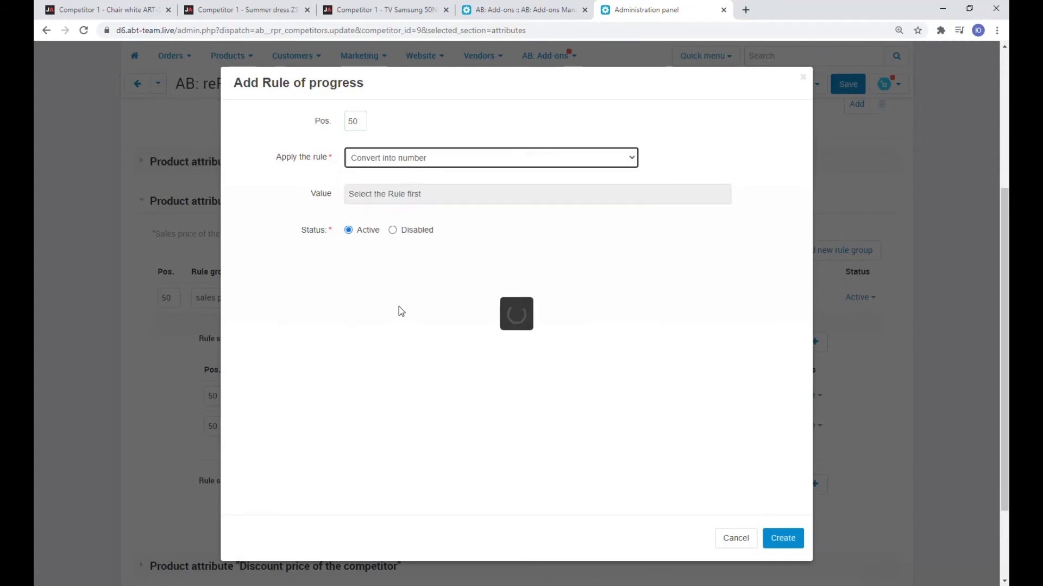
{"action": "left_click", "coordinate": [782, 538]}
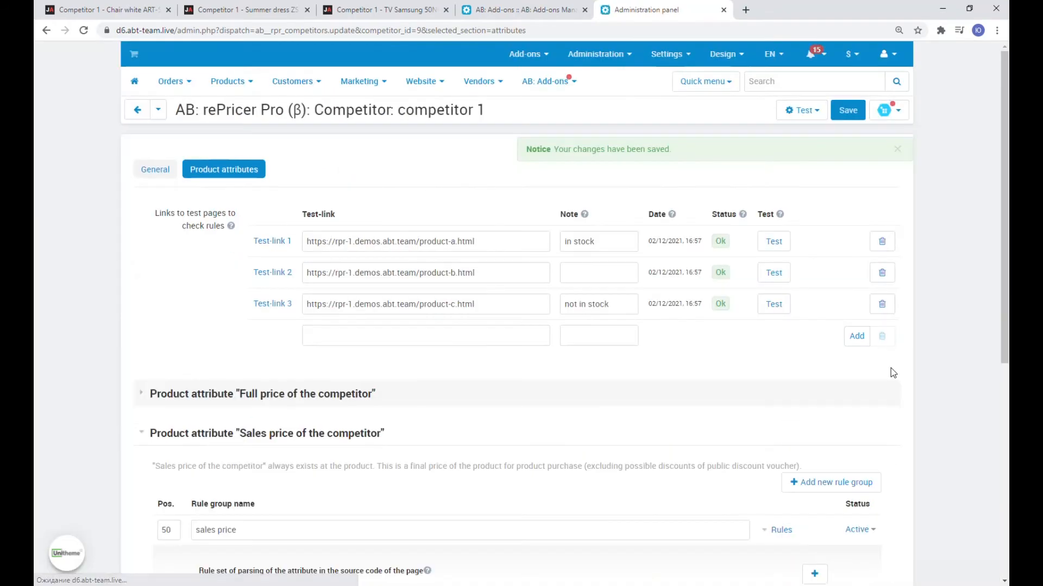
Add a "Check as a Number" rule with Result "More" 5 to the "sales price" group's parsing result checks
{"action": "scroll", "coordinate": [890, 368], "scroll_direction": "down", "scroll_amount": 3}
{"action": "scroll", "coordinate": [891, 368], "scroll_direction": "down", "scroll_amount": 3}
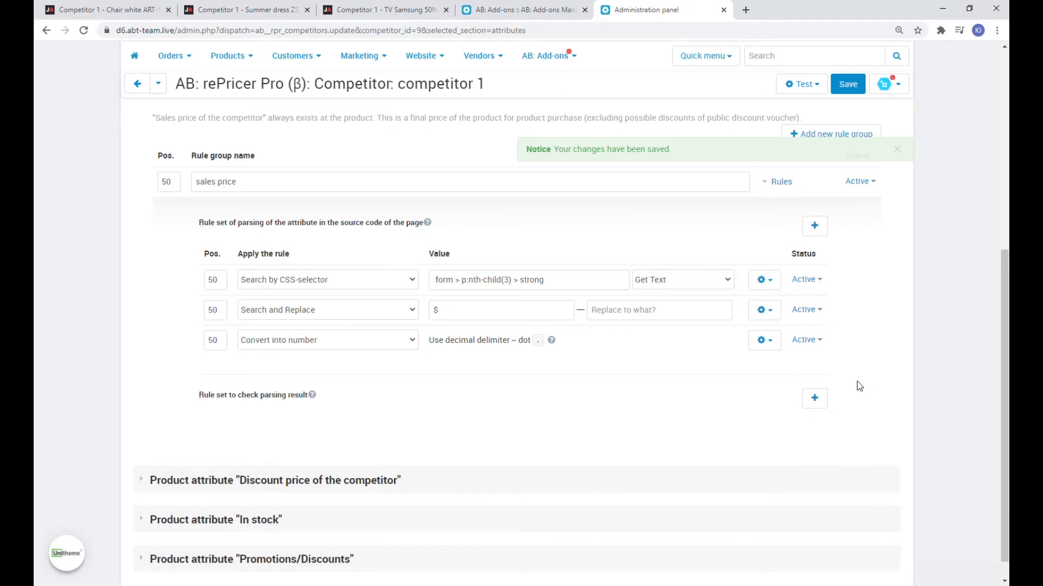
{"action": "left_click", "coordinate": [814, 397]}
{"action": "left_click", "coordinate": [396, 157]}
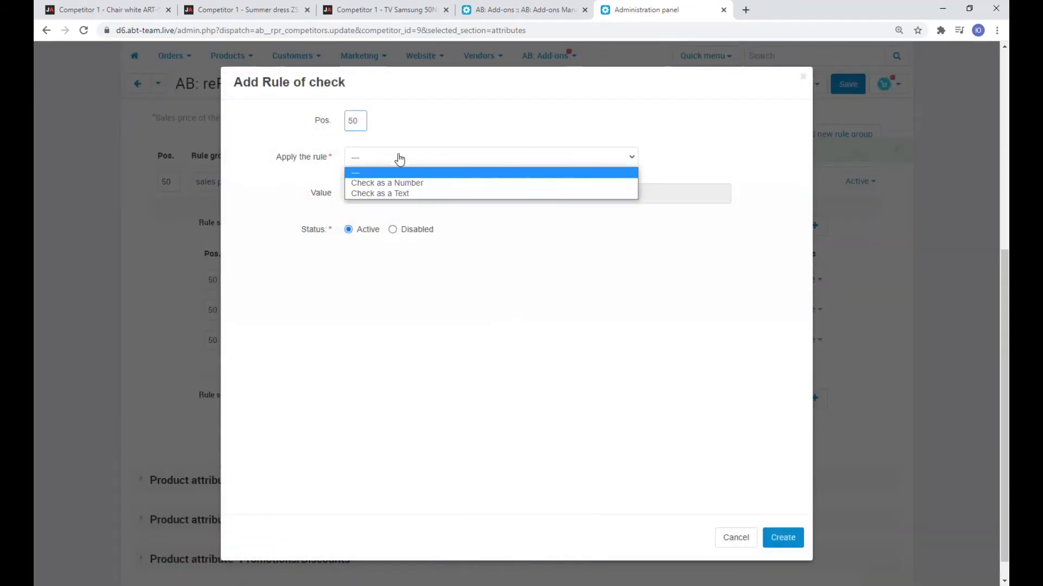
{"action": "left_click", "coordinate": [392, 183]}
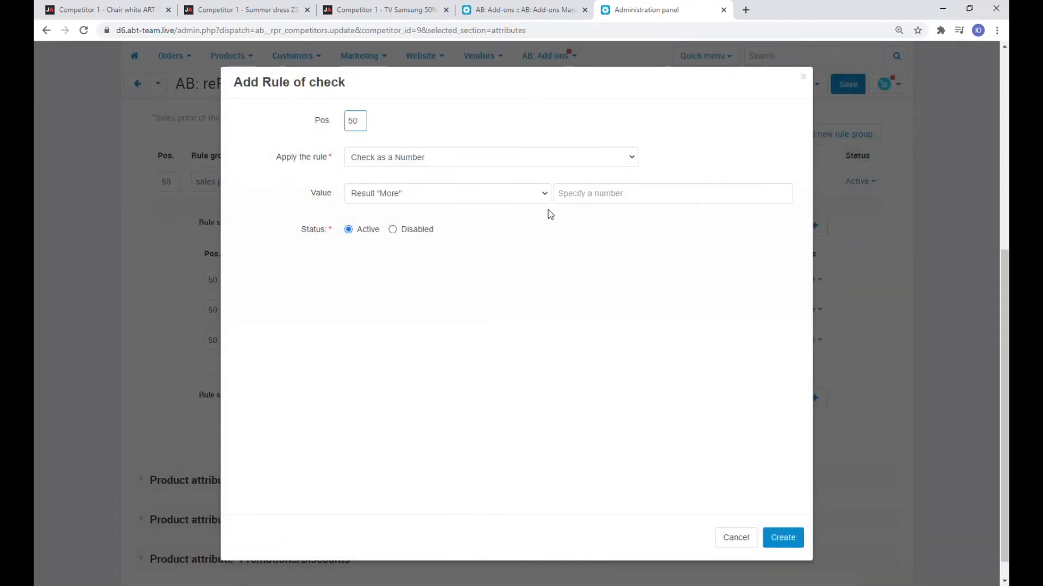
{"action": "left_click", "coordinate": [570, 197]}
{"action": "type", "text": "5"}
{"action": "left_click", "coordinate": [783, 538]}
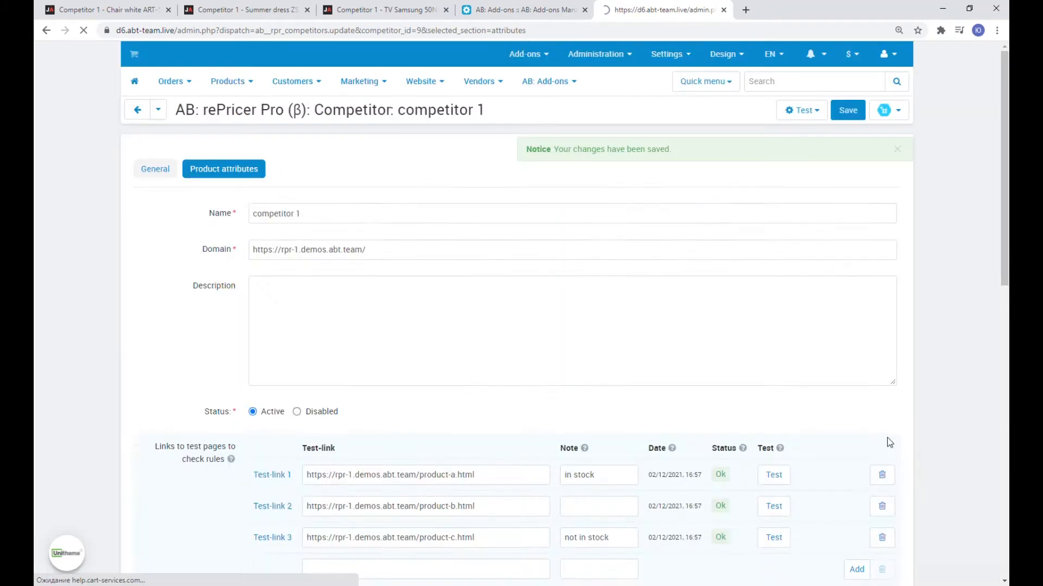
Run the test on test link 1, check the extracted sales price, and dismiss the result
{"action": "left_click", "coordinate": [780, 242]}
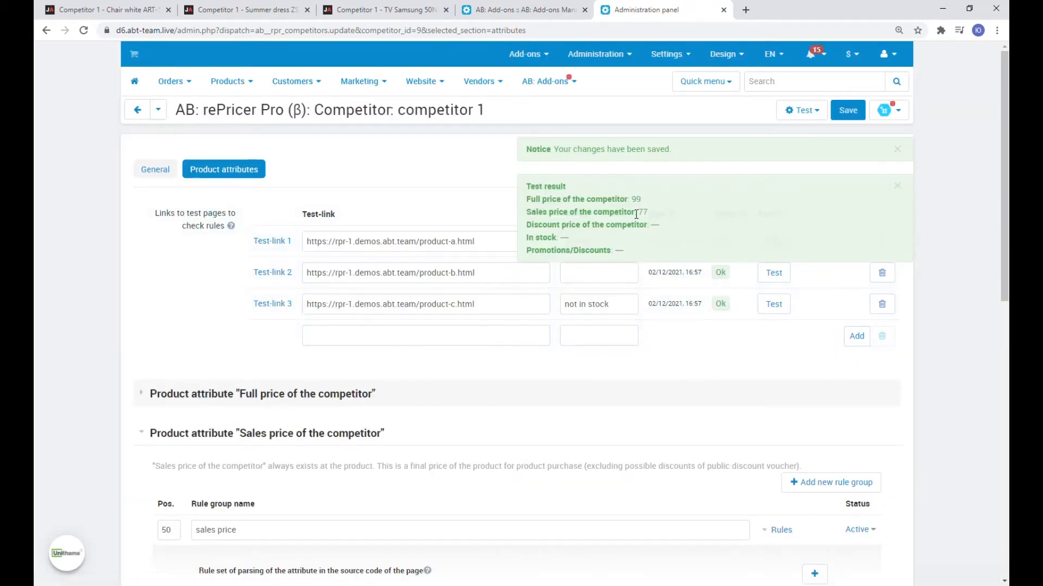
{"action": "left_click_drag", "start_coordinate": [638, 212], "coordinate": [654, 210]}
{"action": "left_click", "coordinate": [654, 211]}
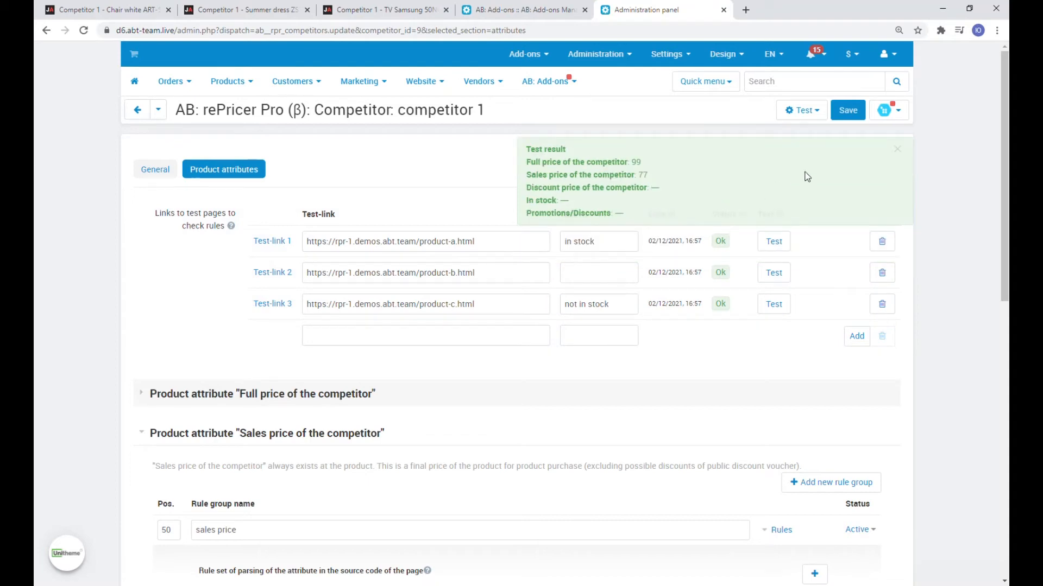
{"action": "left_click", "coordinate": [893, 155]}
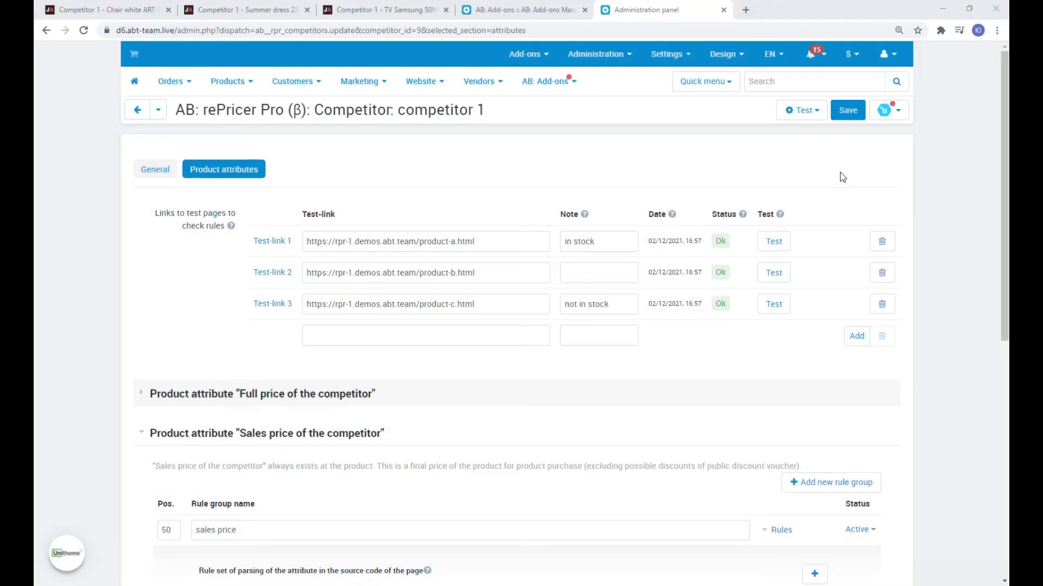
Collapse the attribute "Sales price of the competitor" and expand "Discount price of the competitor"
{"action": "left_click", "coordinate": [380, 435]}
{"action": "scroll", "coordinate": [379, 434], "scroll_direction": "down", "scroll_amount": 1}
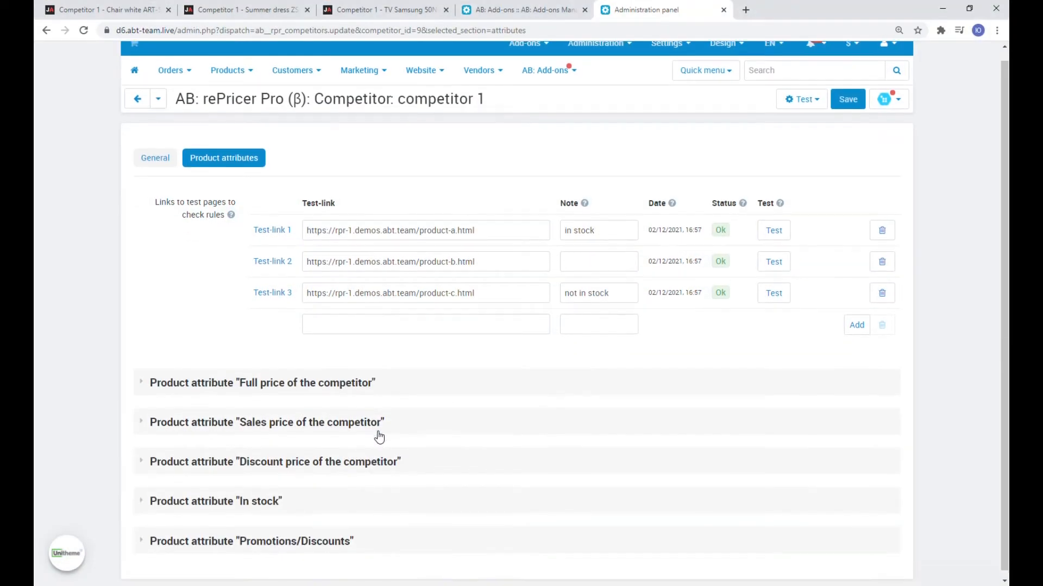
{"action": "left_click", "coordinate": [426, 458]}
{"action": "scroll", "coordinate": [483, 449], "scroll_direction": "down", "scroll_amount": 1}
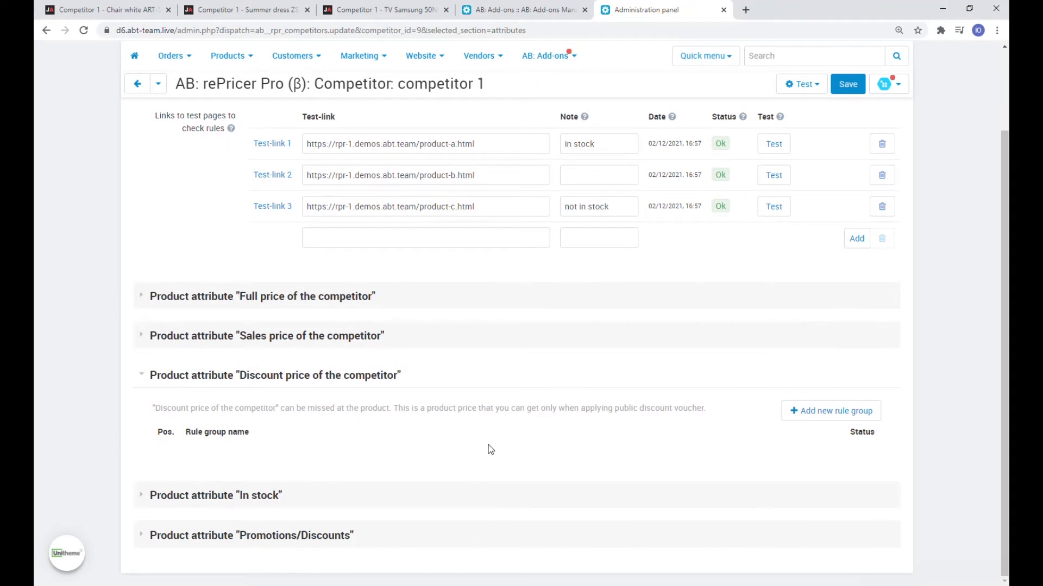
Switch to the summer dress page and inspect the element holding the promo code price
{"action": "left_click", "coordinate": [217, 10]}
{"action": "scroll", "coordinate": [472, 341], "scroll_direction": "down", "scroll_amount": 2}
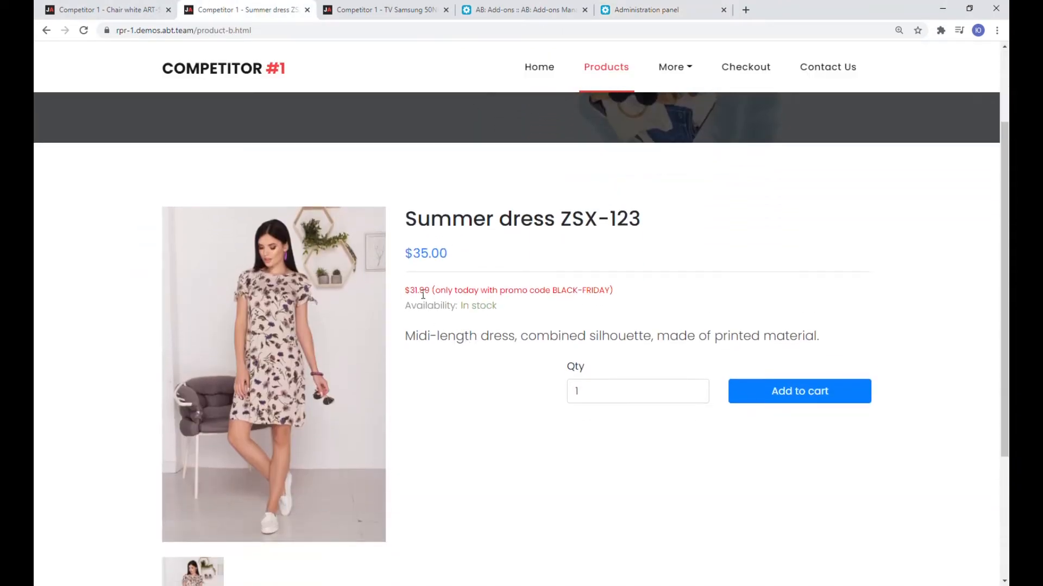
{"action": "scroll", "coordinate": [416, 288], "scroll_direction": "down", "scroll_amount": 1}
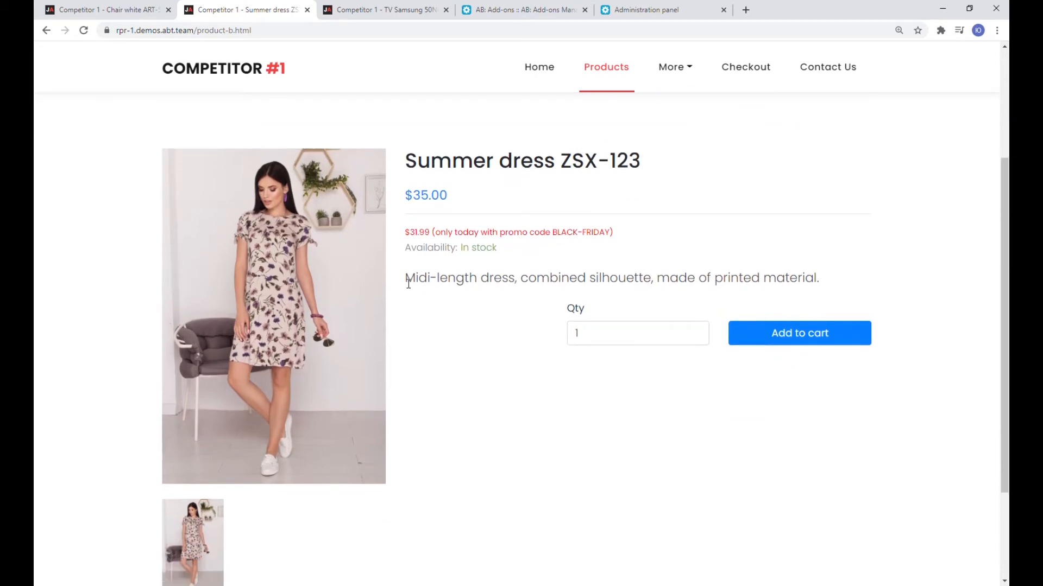
{"action": "right_click", "coordinate": [417, 231]}
{"action": "left_click", "coordinate": [456, 379]}
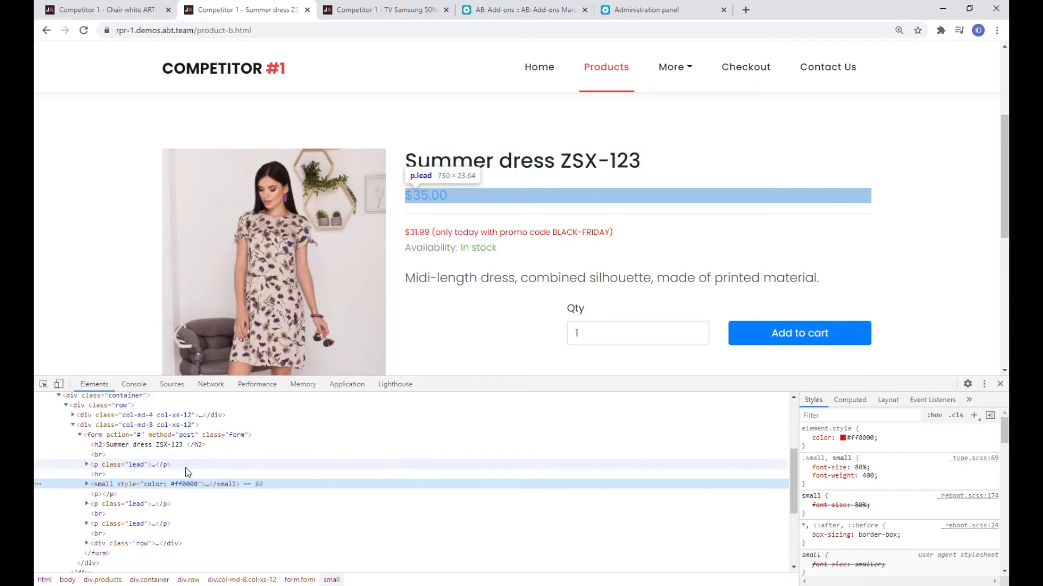
Expand the small element holding the promo code price in the summer dress page's code, and return to the competitor's settings
{"action": "left_click", "coordinate": [86, 484]}
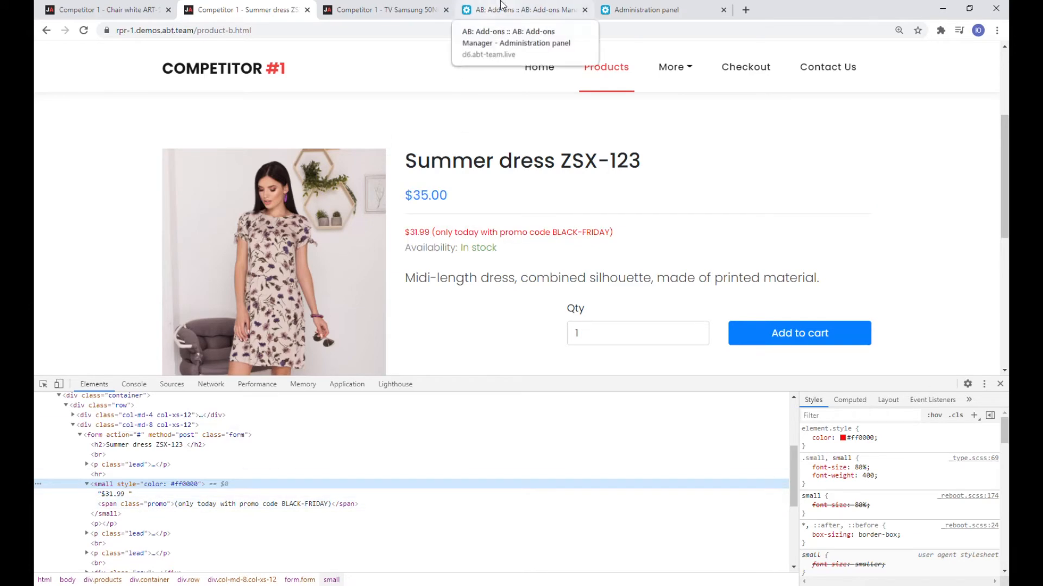
{"action": "left_click", "coordinate": [524, 9]}
{"action": "left_click", "coordinate": [646, 10]}
{"action": "mouse_move", "coordinate": [551, 184]}
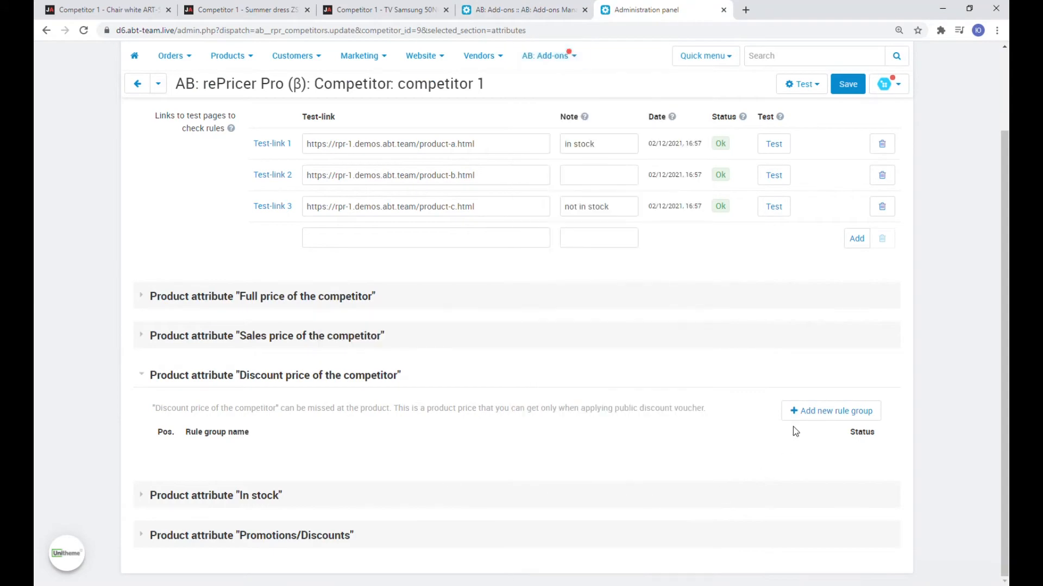
Create an active rule group named "discount" for the attribute "Discount price of the competitor"
{"action": "left_click", "coordinate": [803, 416]}
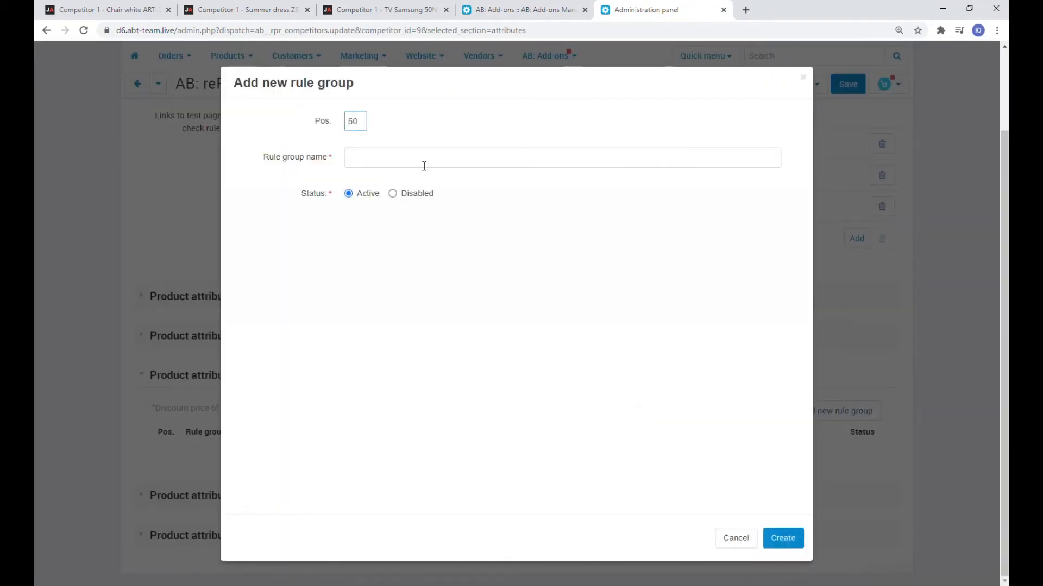
{"action": "left_click", "coordinate": [423, 163]}
{"action": "left_click", "coordinate": [389, 224]}
{"action": "left_click", "coordinate": [787, 537]}
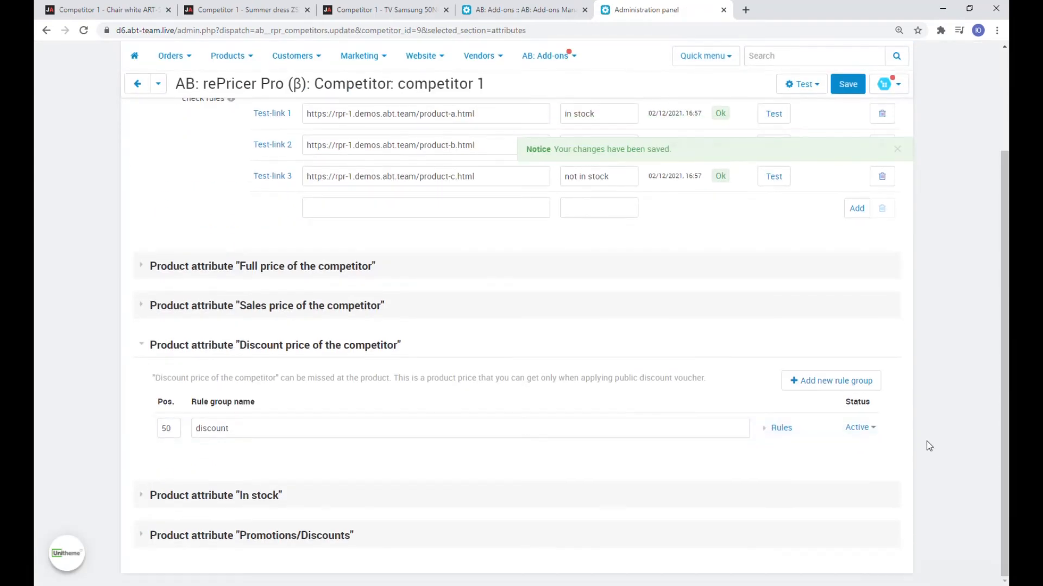
Add a "Search by CSS-selector" parsing rule to the "discount" group with the value ".products form.form" and "Get inner Html"
{"action": "left_click", "coordinate": [781, 429]}
{"action": "left_click", "coordinate": [814, 473]}
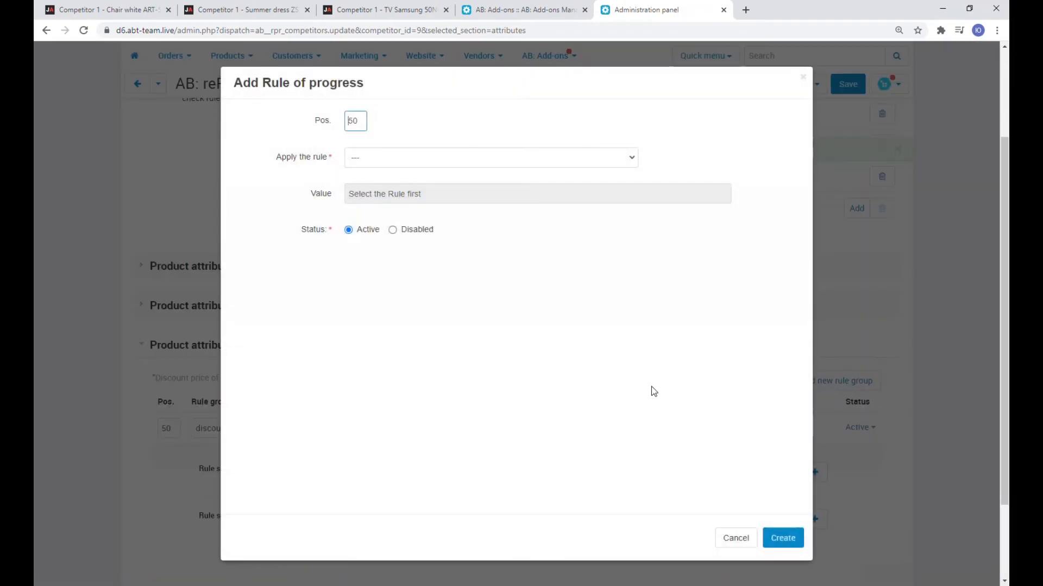
{"action": "left_click", "coordinate": [608, 163]}
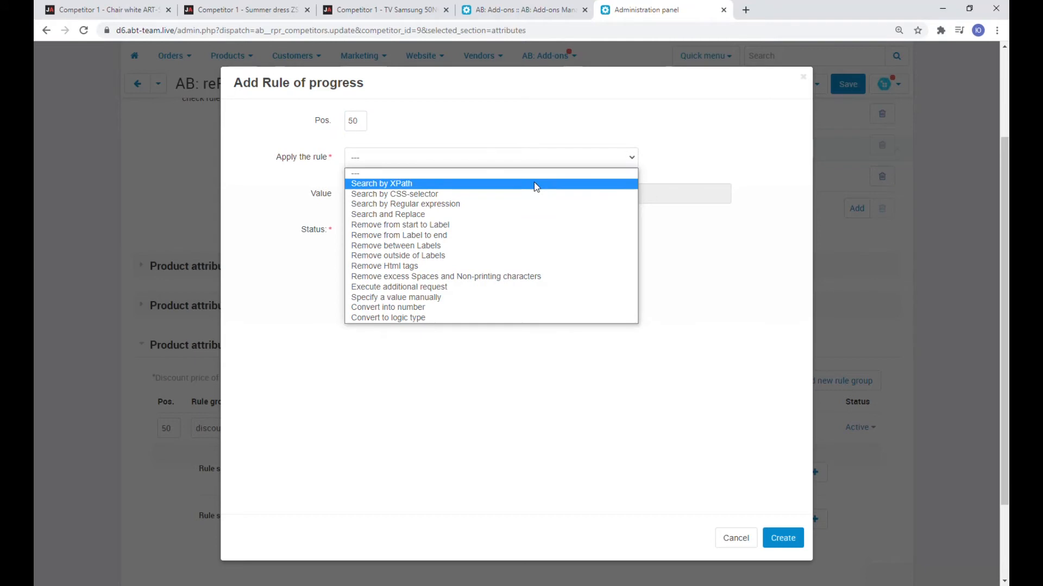
{"action": "left_click", "coordinate": [516, 194]}
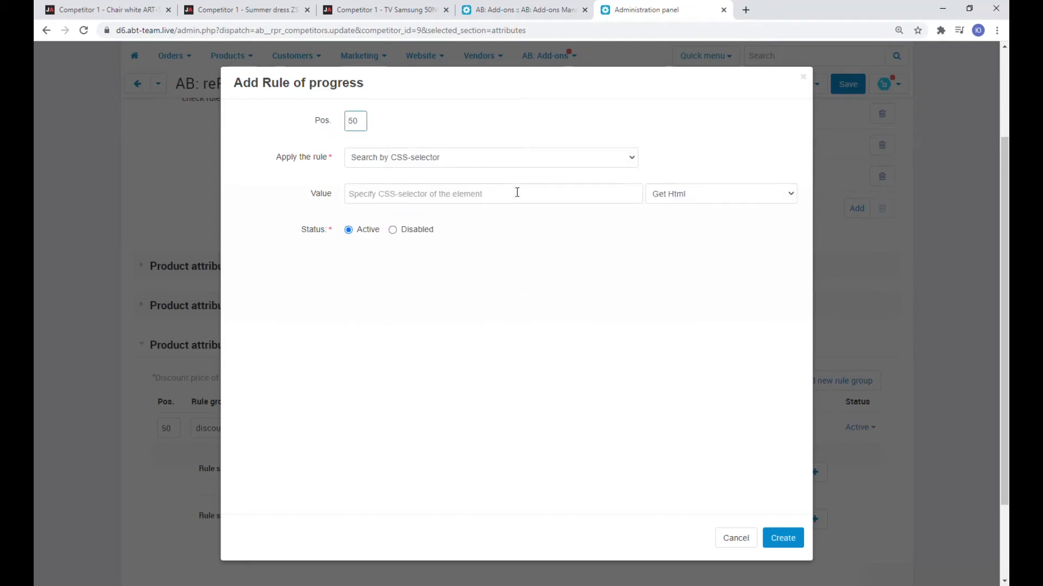
{"action": "left_click", "coordinate": [679, 199]}
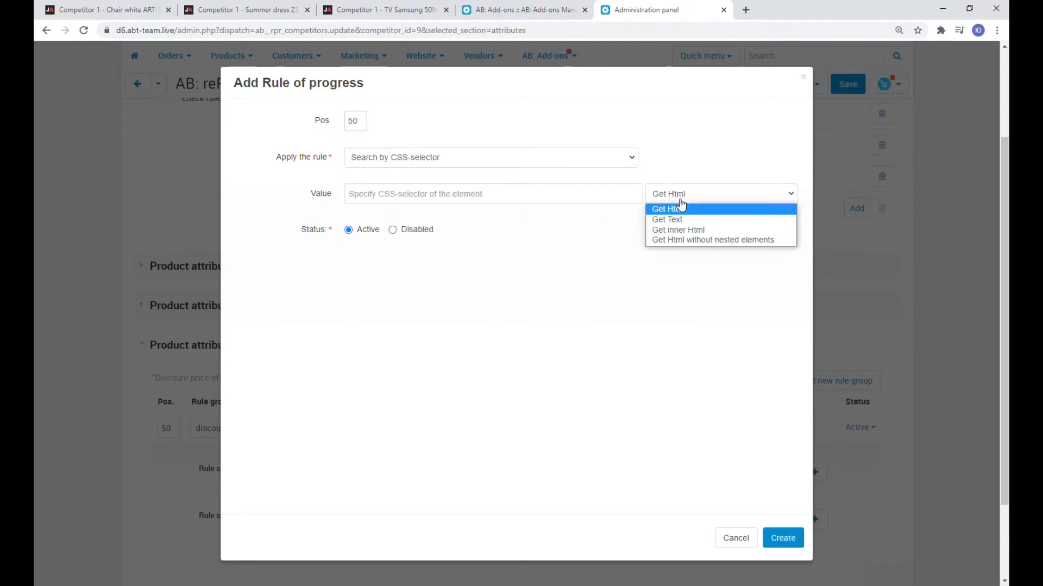
{"action": "left_click", "coordinate": [680, 232]}
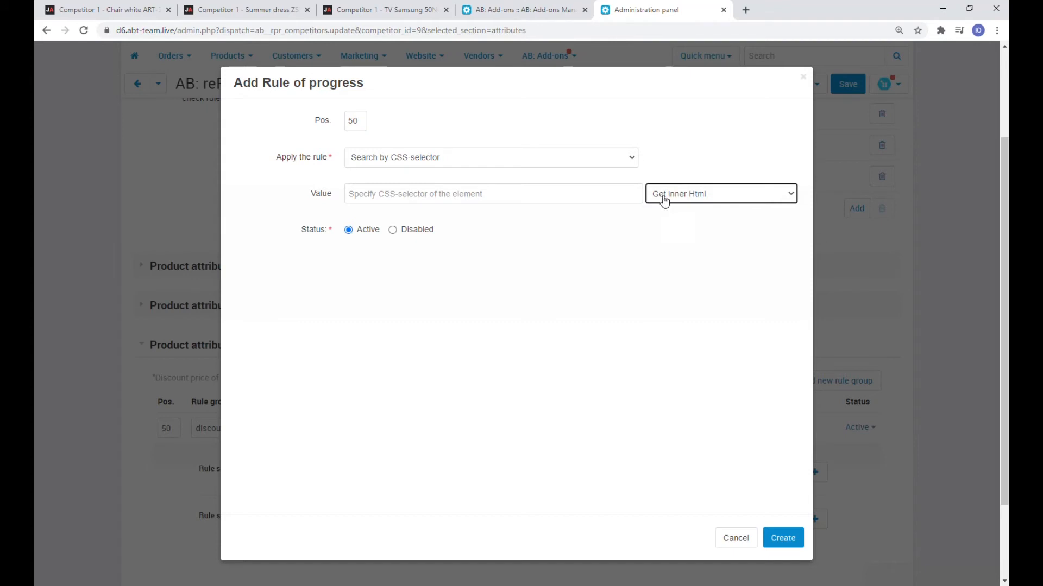
{"action": "left_click", "coordinate": [541, 199]}
{"action": "left_click", "coordinate": [386, 241]}
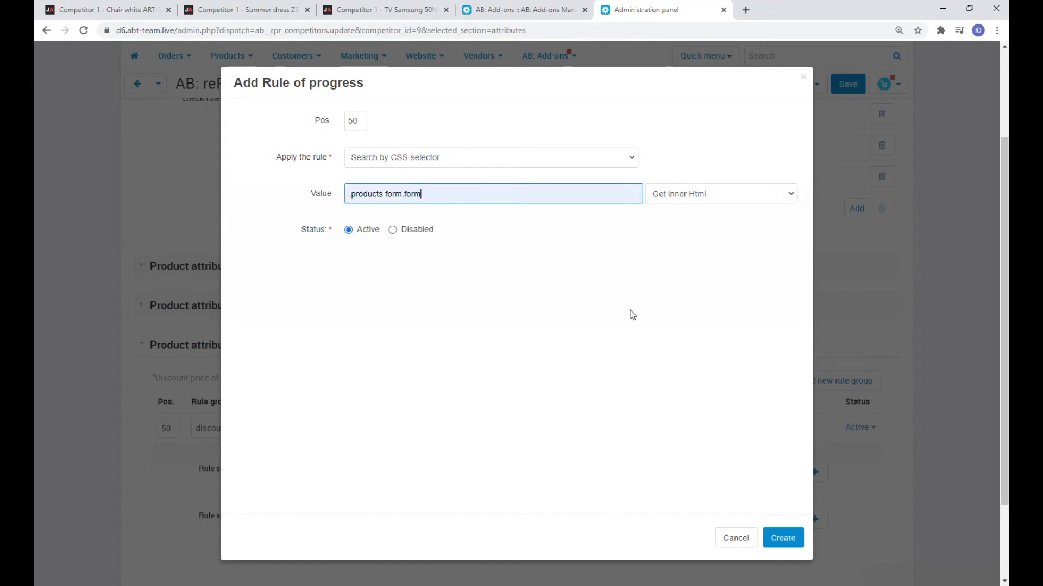
{"action": "left_click", "coordinate": [782, 538]}
Start another parsing rule in the "discount" group and set it to "Remove outside of Labels"
{"action": "scroll", "coordinate": [614, 356], "scroll_direction": "down", "scroll_amount": 10}
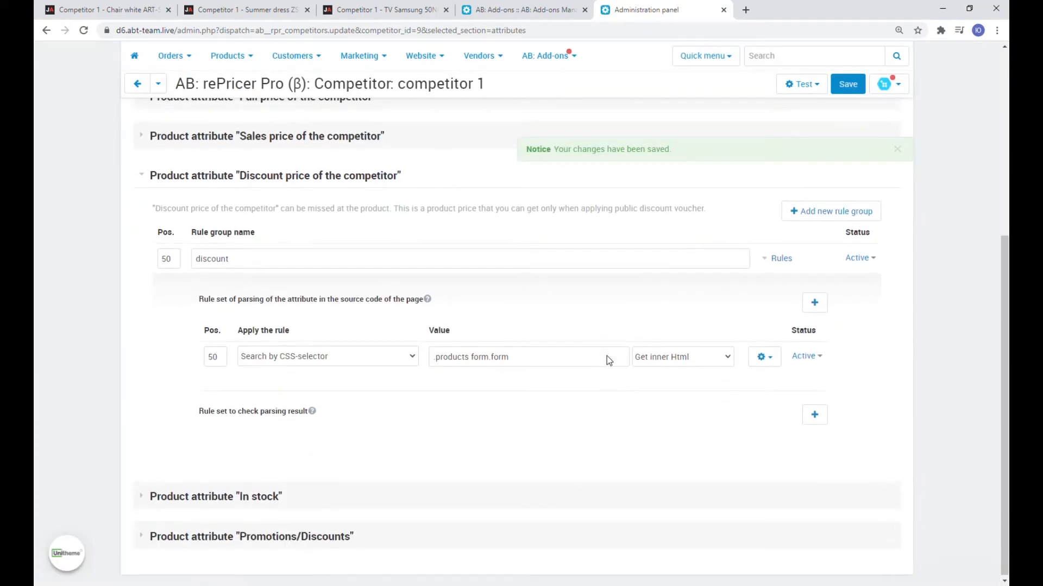
{"action": "left_click", "coordinate": [817, 300]}
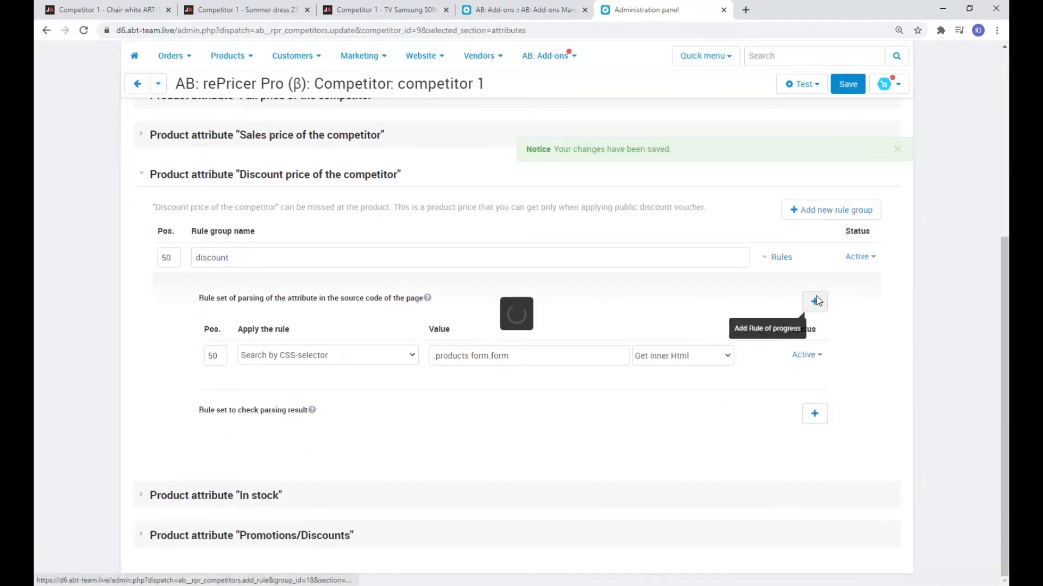
{"action": "left_click", "coordinate": [416, 162]}
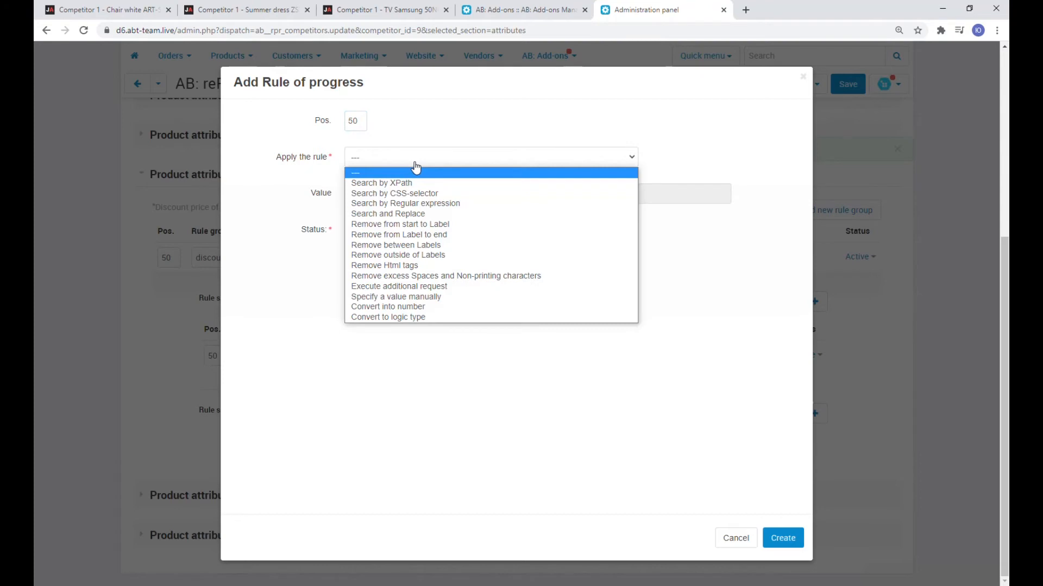
{"action": "left_click", "coordinate": [396, 255]}
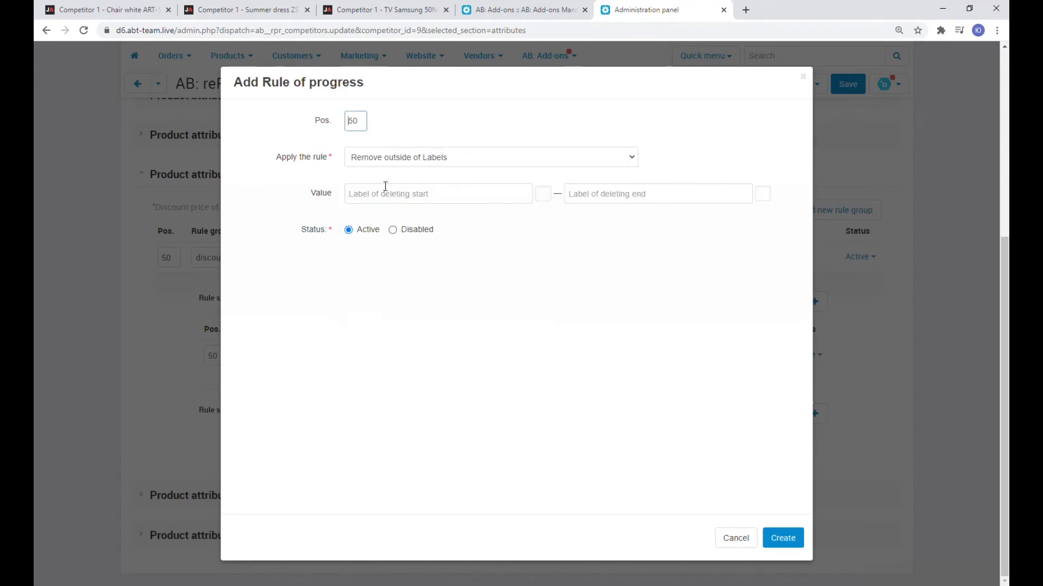
{"action": "left_click", "coordinate": [484, 195]}
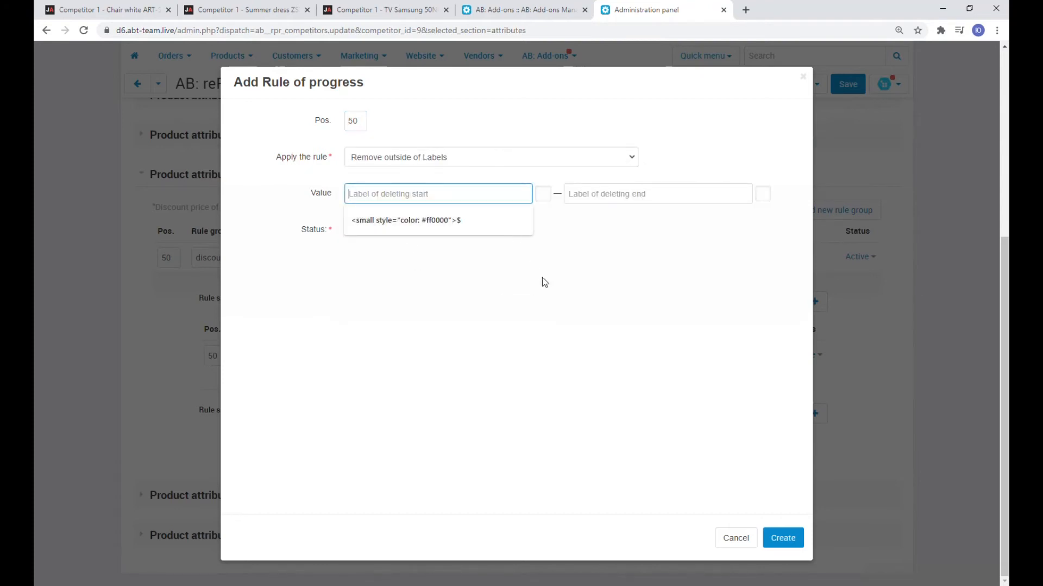
{"action": "left_click", "coordinate": [472, 287]}
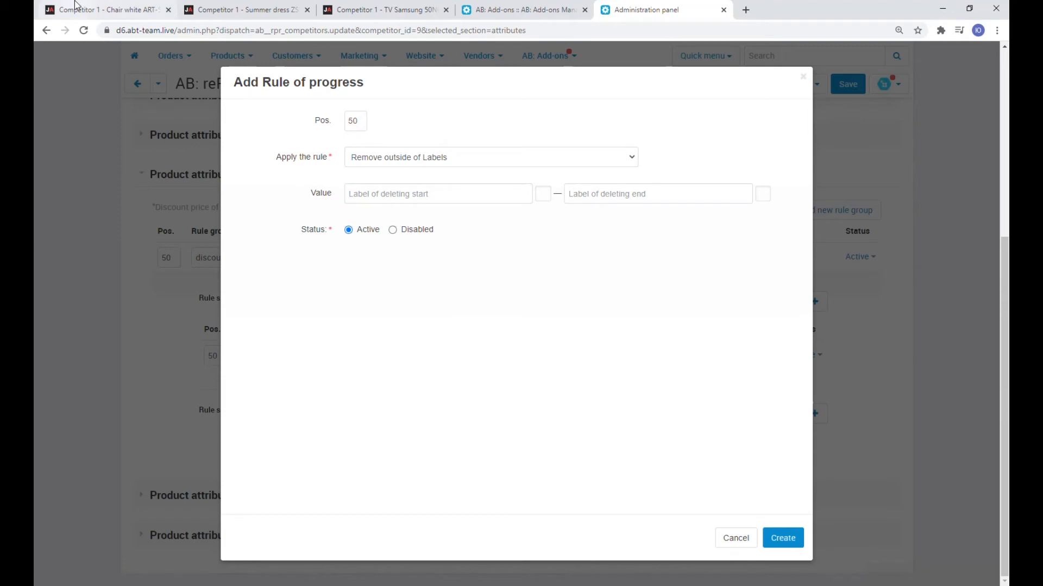
On the summer dress page, open the promo price's small element for HTML editing and select its opening tag including the dollar sign
{"action": "left_click", "coordinate": [241, 10]}
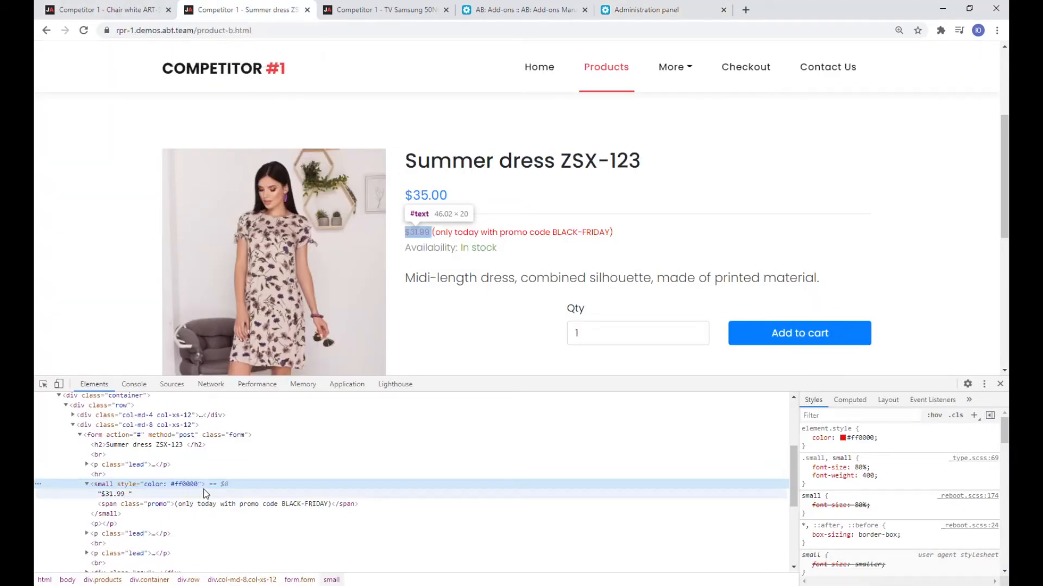
{"action": "scroll", "coordinate": [231, 467], "scroll_direction": "down", "scroll_amount": 1}
{"action": "scroll", "coordinate": [231, 489], "scroll_direction": "up", "scroll_amount": 1}
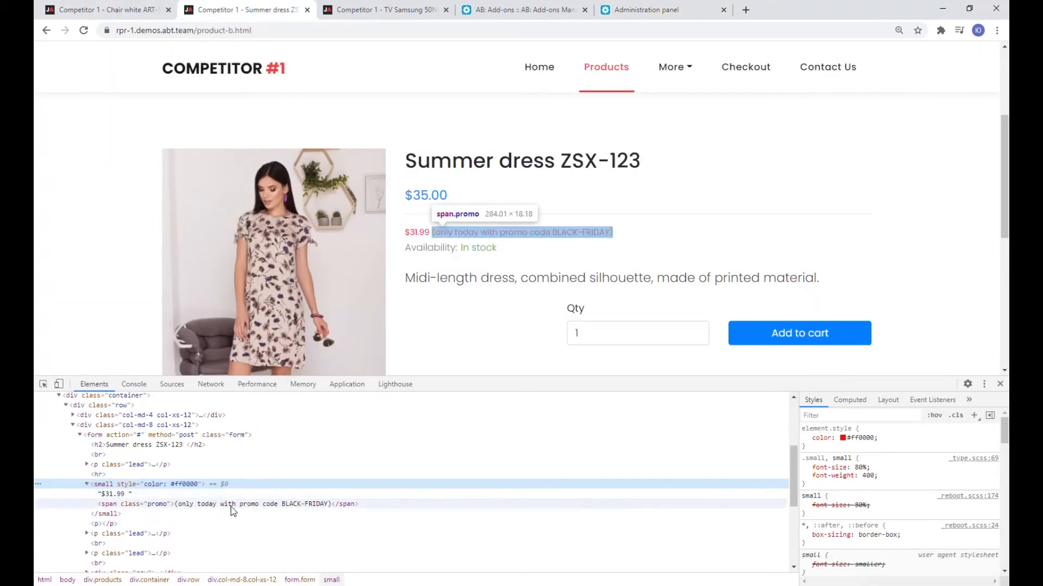
{"action": "right_click", "coordinate": [200, 489]}
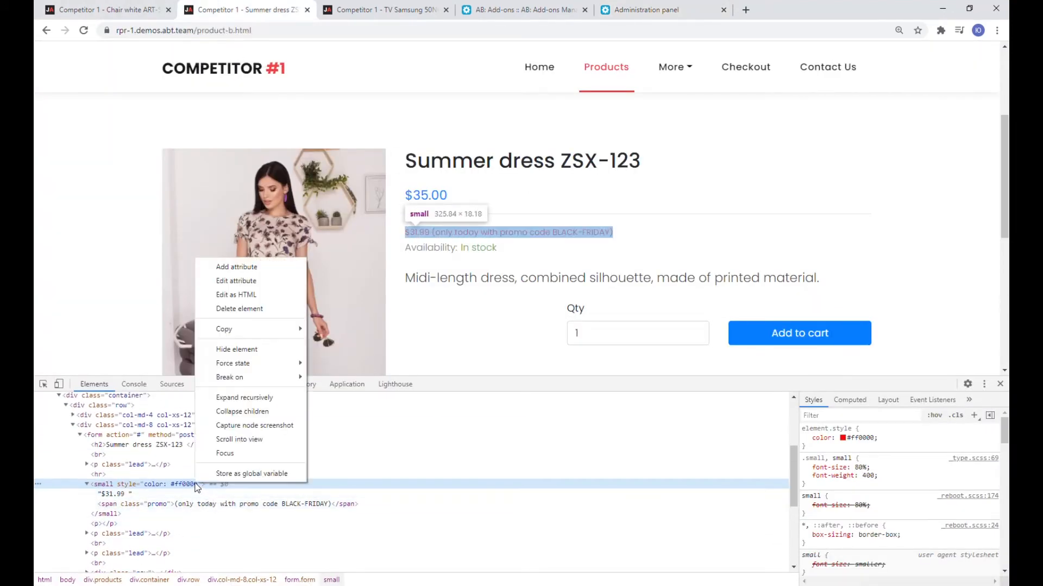
{"action": "left_click", "coordinate": [257, 296]}
{"action": "left_click_drag", "start_coordinate": [199, 496], "coordinate": [86, 496]}
Back in the new rule, set the start label to <small style="color: #ff0000">$ and tick its checkbox
{"action": "left_click", "coordinate": [519, 9]}
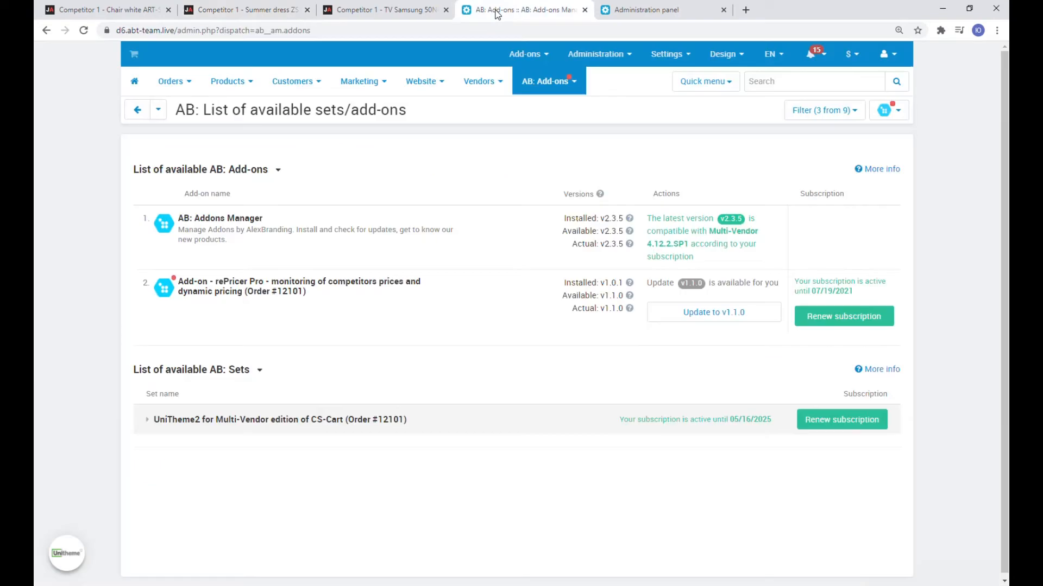
{"action": "left_click", "coordinate": [646, 10]}
{"action": "left_click", "coordinate": [422, 194]}
{"action": "type", "text": "<small style=\"color: #ff0000\">$"}
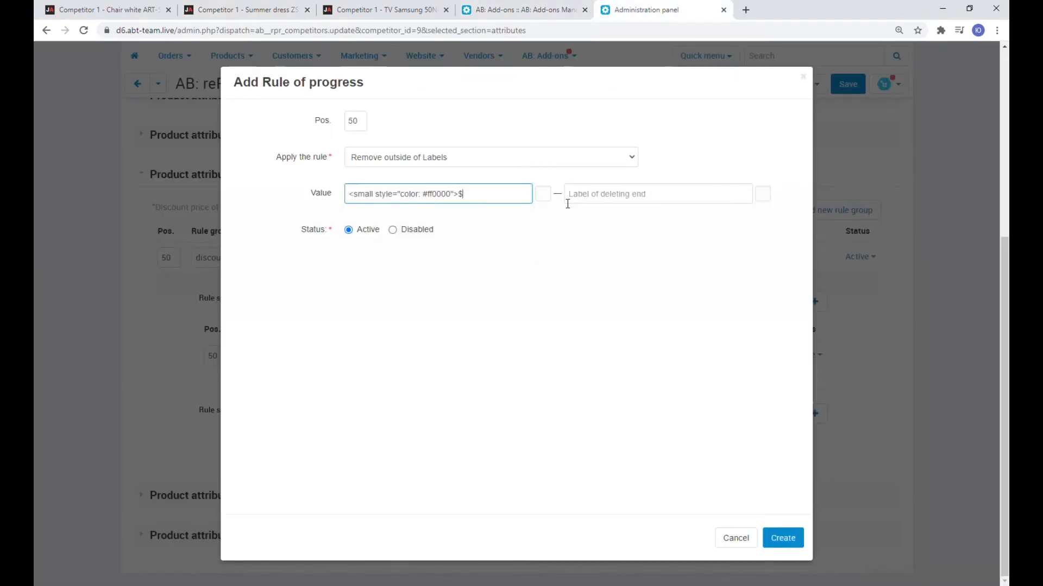
{"action": "left_click", "coordinate": [543, 195]}
Copy <span class="promo"> from the summer dress page's code into the end label, tick its checkbox, and create the rule
{"action": "left_click", "coordinate": [227, 7]}
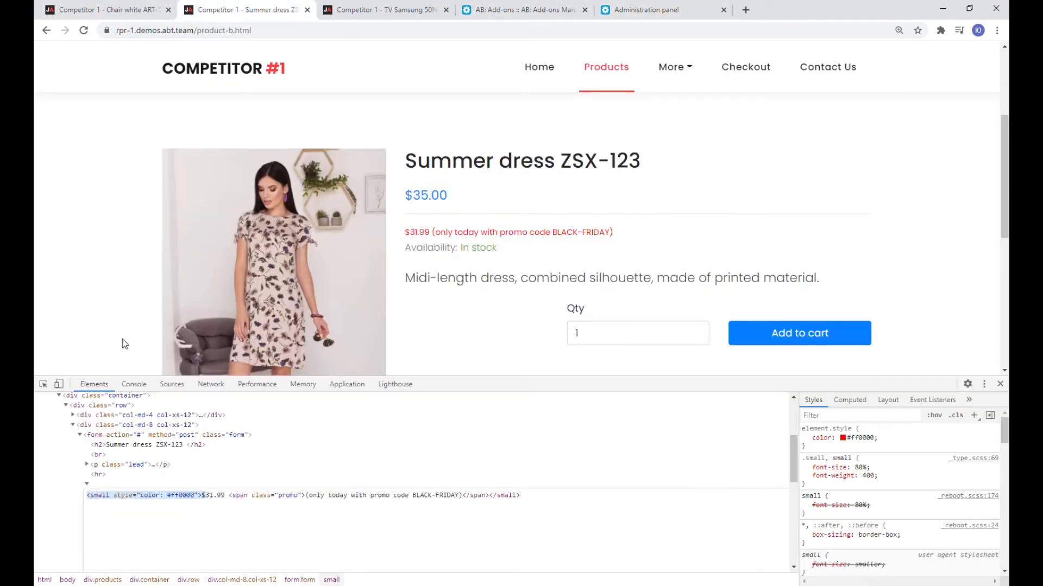
{"action": "left_click_drag", "start_coordinate": [229, 496], "coordinate": [304, 496]}
{"action": "key", "text": "ctrl+c"}
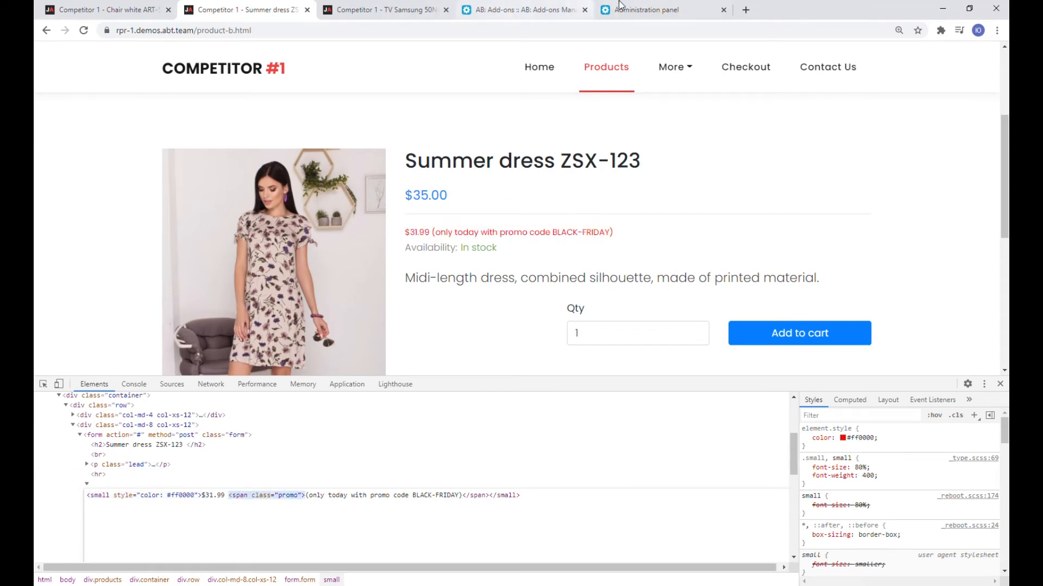
{"action": "left_click", "coordinate": [652, 10]}
{"action": "left_click", "coordinate": [623, 193]}
{"action": "key", "text": "ctrl+v"}
{"action": "left_click", "coordinate": [763, 194]}
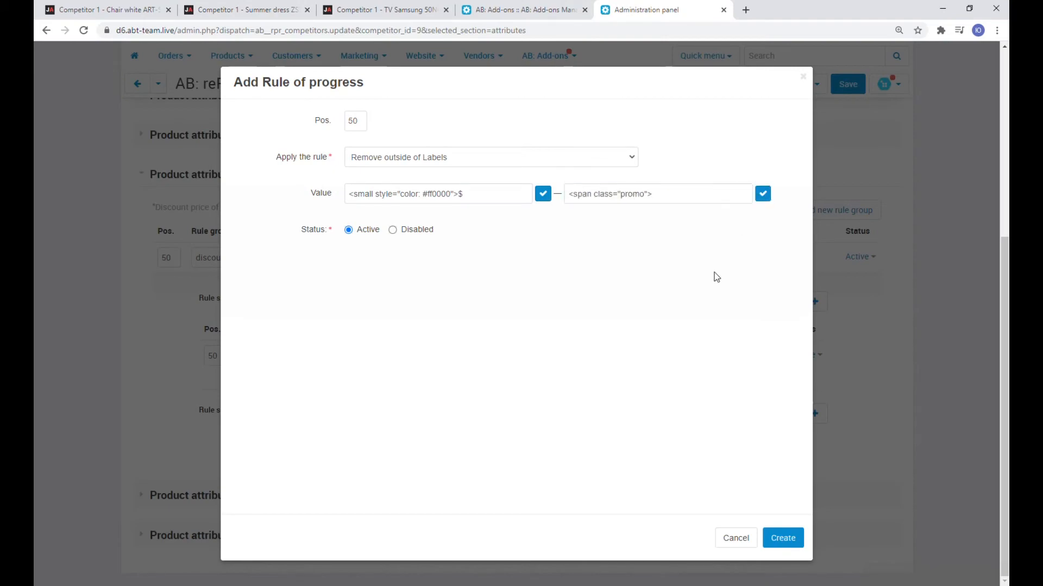
{"action": "left_click", "coordinate": [783, 546]}
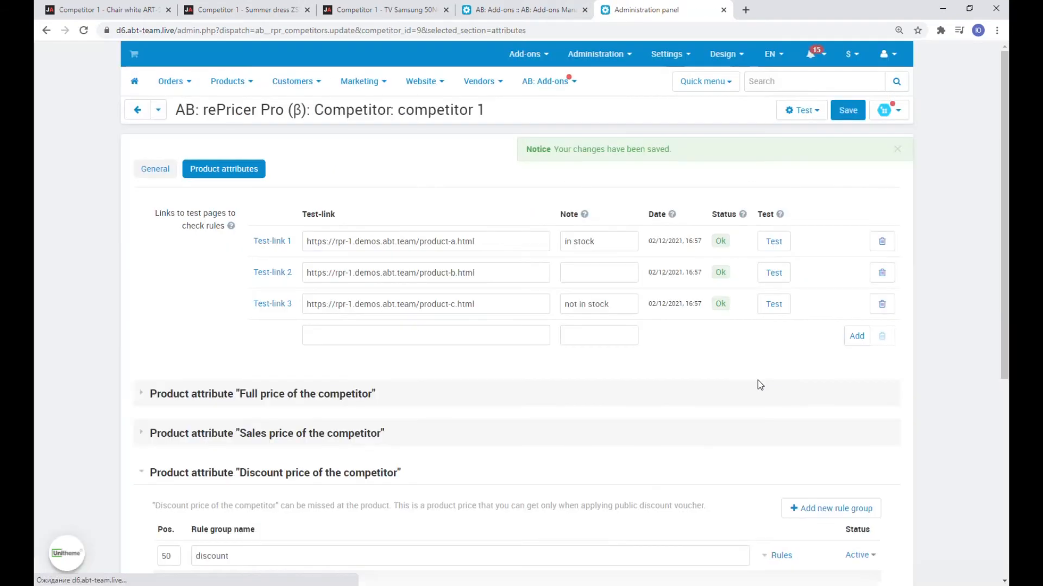
Add a "Convert into number" parsing rule to the "discount" group
{"action": "scroll", "coordinate": [708, 375], "scroll_direction": "down", "scroll_amount": 2}
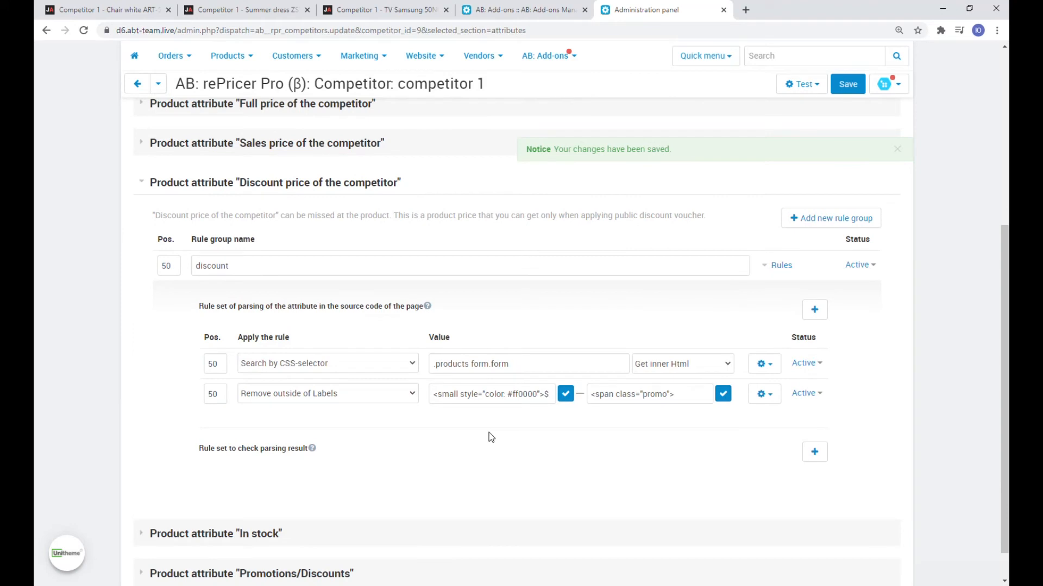
{"action": "left_click", "coordinate": [814, 310]}
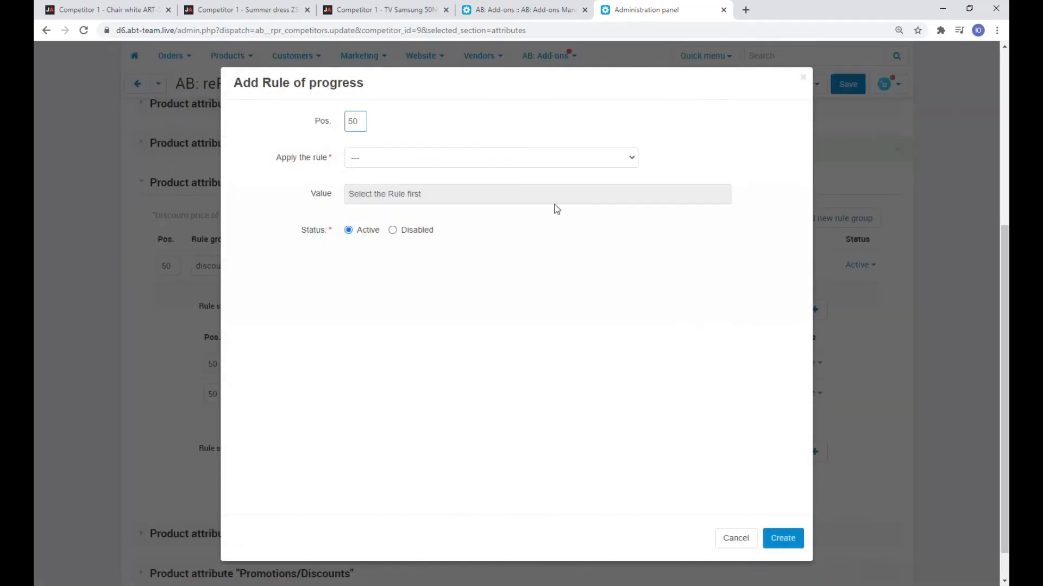
{"action": "left_click", "coordinate": [529, 164]}
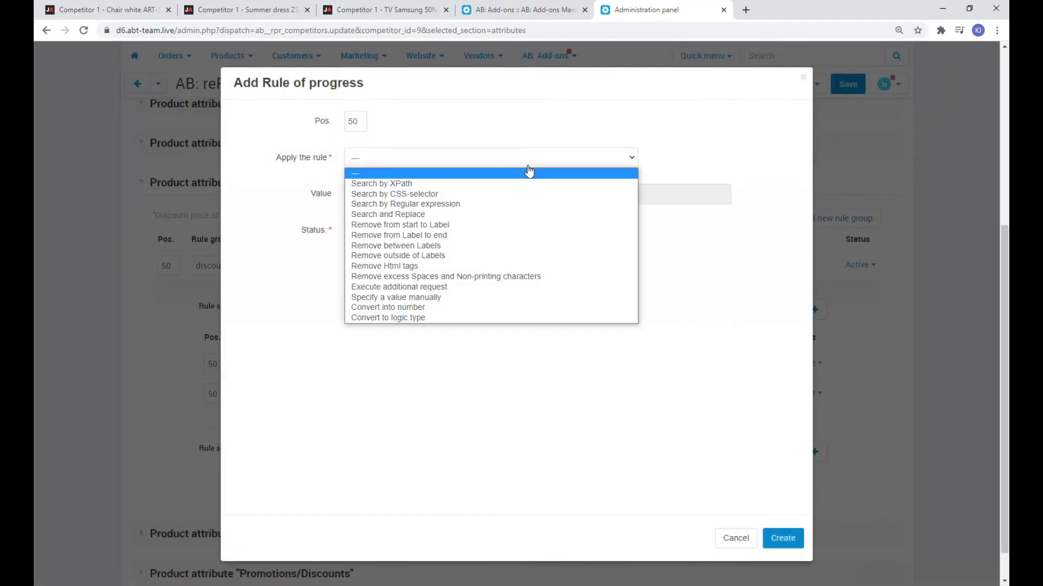
{"action": "left_click", "coordinate": [413, 307]}
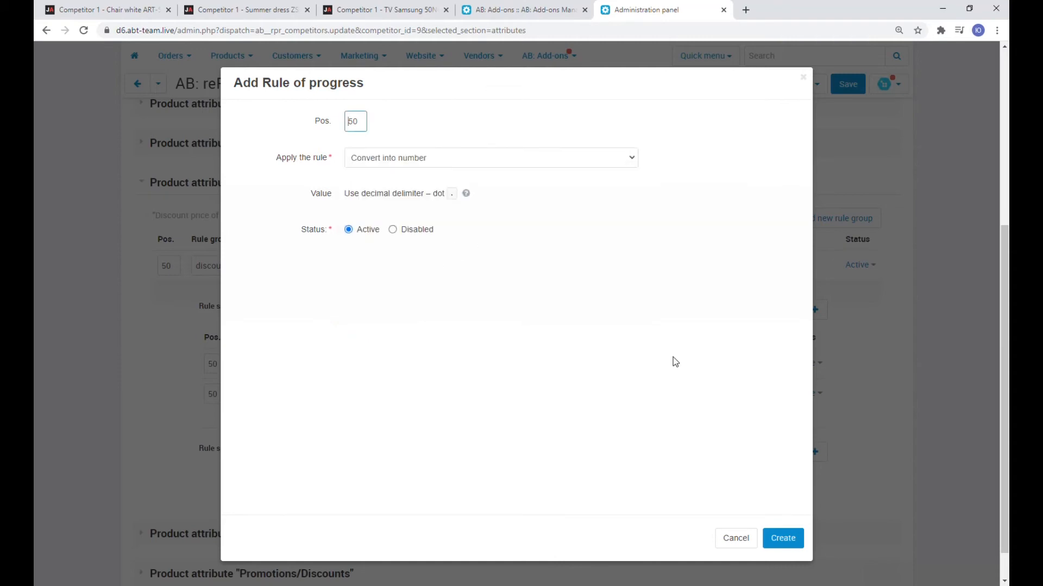
{"action": "left_click", "coordinate": [788, 540]}
Add a "Check as a Number" rule with Result "More" 1 to the "discount" group's parsing result checks
{"action": "scroll", "coordinate": [703, 377], "scroll_direction": "down", "scroll_amount": 4}
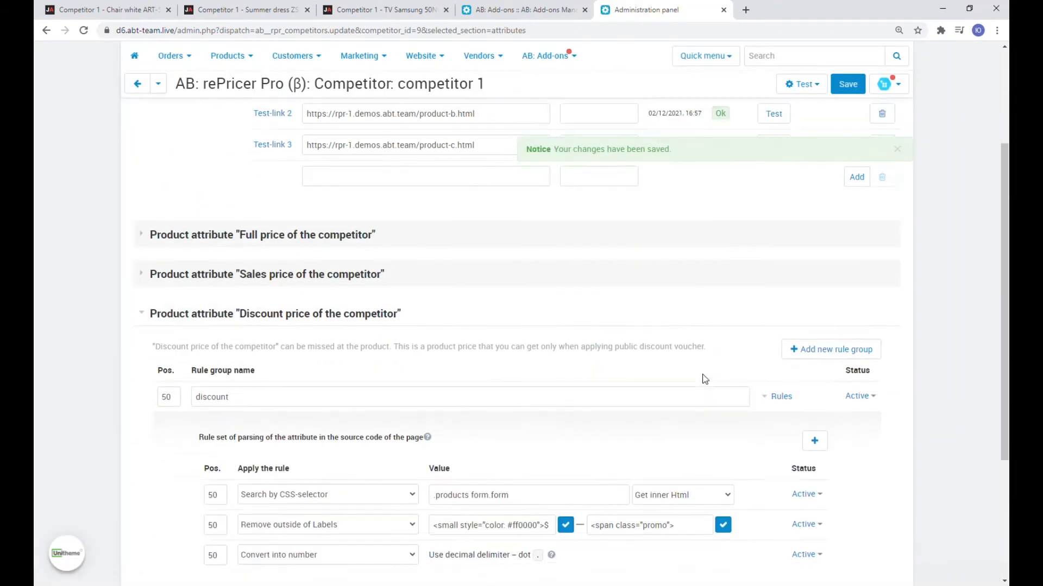
{"action": "scroll", "coordinate": [597, 366], "scroll_direction": "down", "scroll_amount": 2}
{"action": "left_click", "coordinate": [815, 424]}
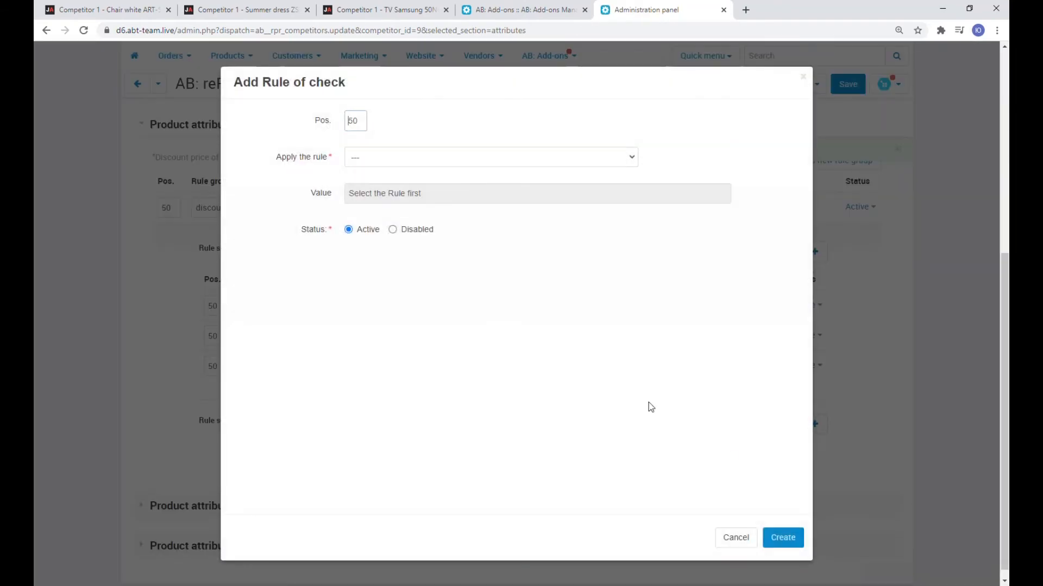
{"action": "left_click", "coordinate": [393, 159]}
{"action": "left_click", "coordinate": [387, 193]}
{"action": "left_click", "coordinate": [391, 161]}
{"action": "left_click", "coordinate": [401, 183]}
{"action": "left_click", "coordinate": [593, 193]}
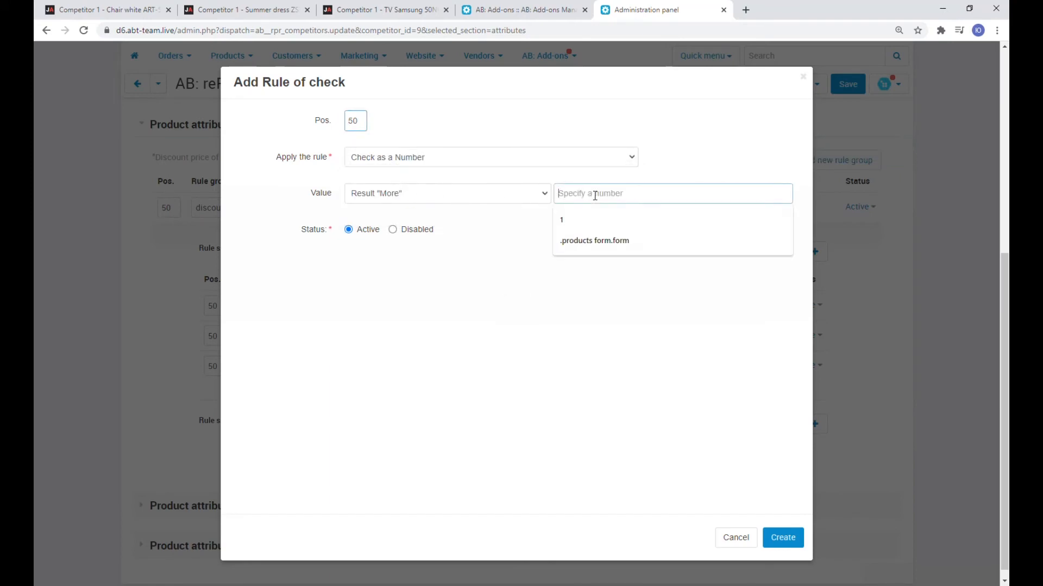
{"action": "type", "text": "1"}
{"action": "left_click", "coordinate": [783, 538]}
Save the competitor's settings and run the test on test link 2 to check the extracted discount price
{"action": "scroll", "coordinate": [726, 367], "scroll_direction": "down", "scroll_amount": 6}
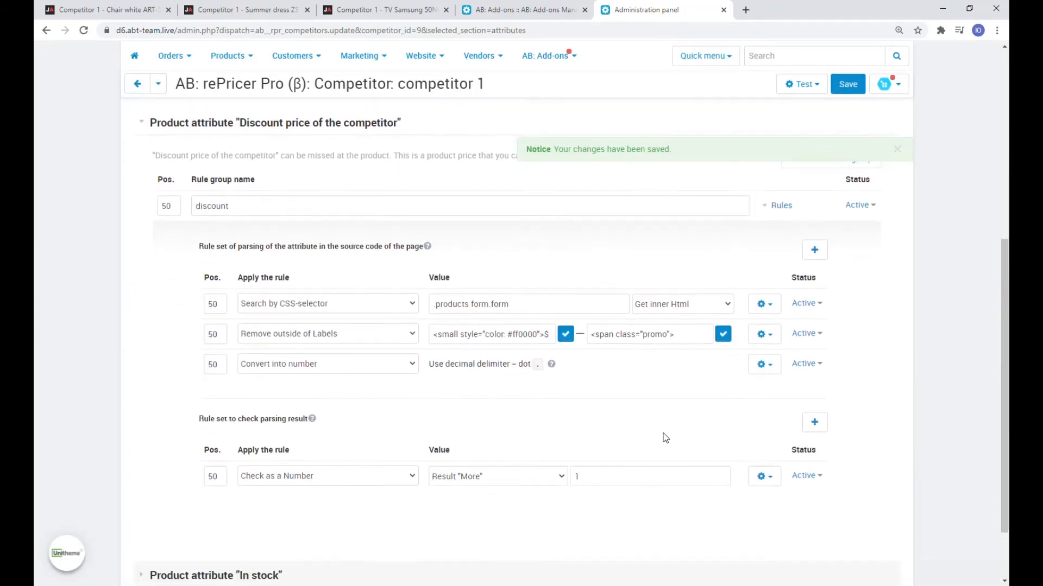
{"action": "scroll", "coordinate": [666, 438], "scroll_direction": "down", "scroll_amount": 1}
{"action": "left_click", "coordinate": [847, 84]}
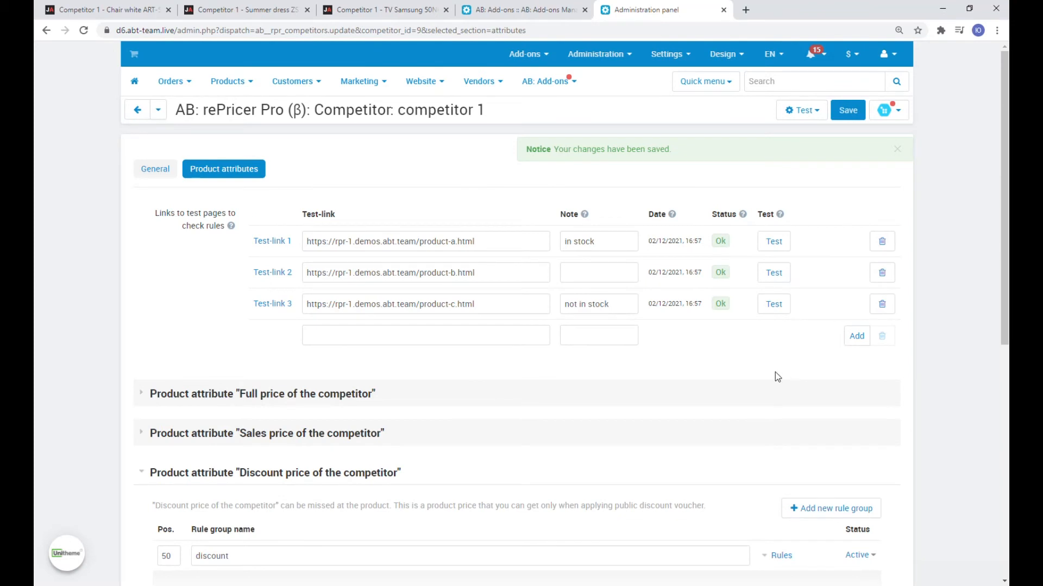
{"action": "left_click", "coordinate": [773, 273]}
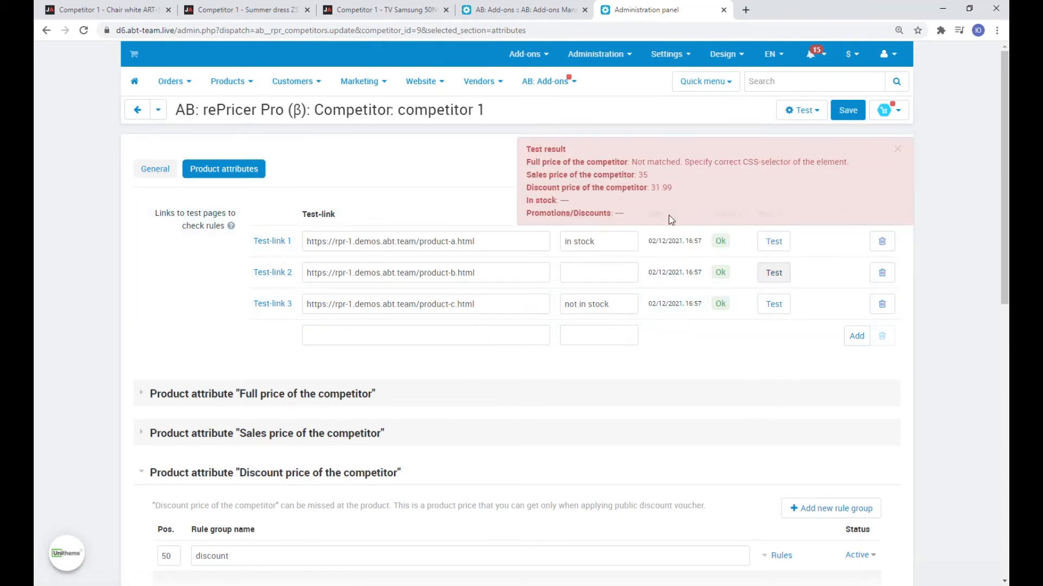
Dismiss the test result, collapse the "Discount price of the competitor" attribute and expand the "In stock" attribute
{"action": "left_click", "coordinate": [895, 155]}
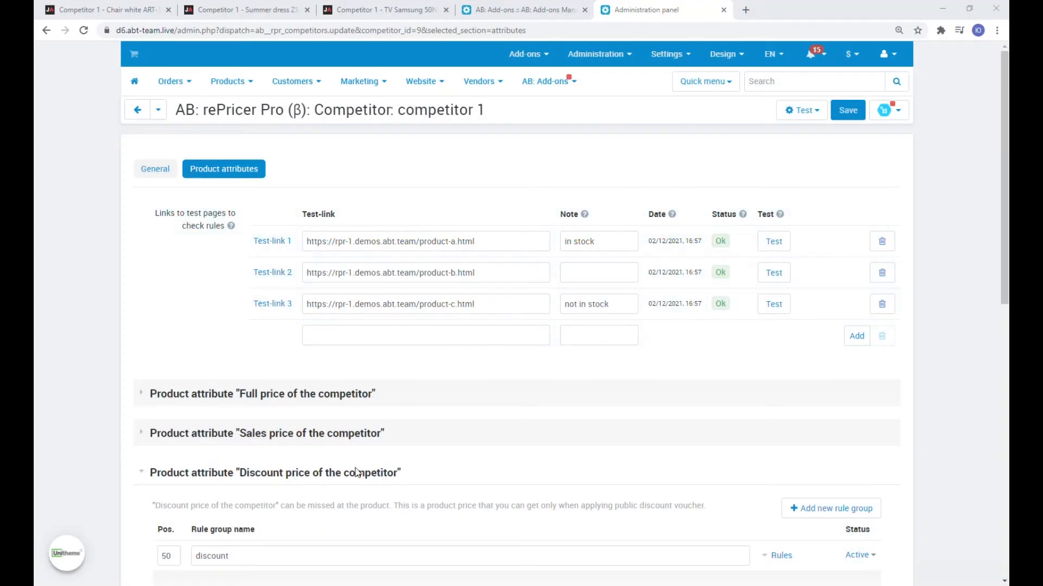
{"action": "left_click", "coordinate": [350, 484]}
{"action": "left_click", "coordinate": [307, 494]}
{"action": "scroll", "coordinate": [437, 445], "scroll_direction": "down", "scroll_amount": 1}
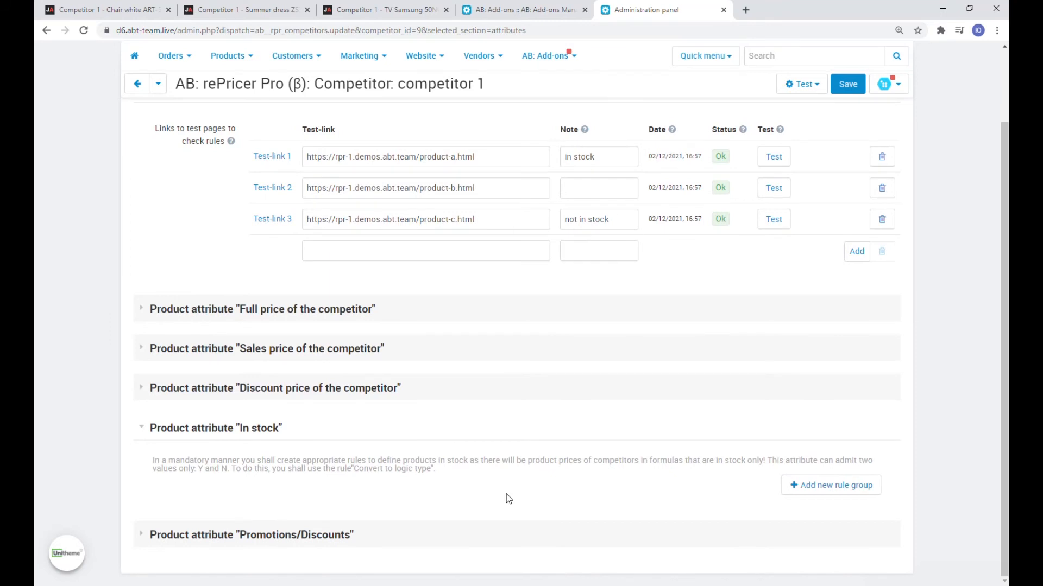
Inspect the availability text on the summer dress page to find its element class and parent form in the code
{"action": "left_click", "coordinate": [242, 10]}
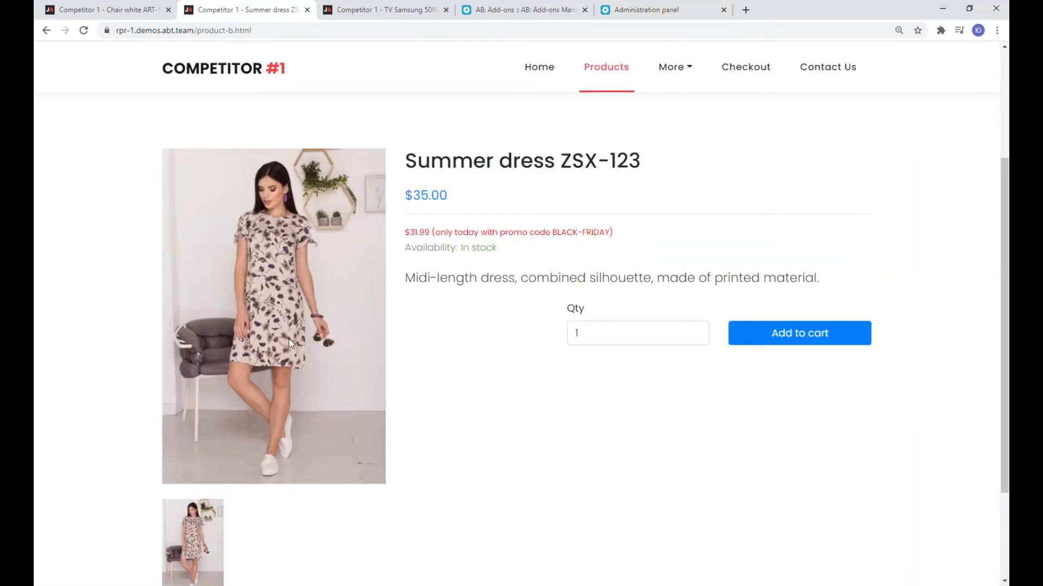
{"action": "right_click", "coordinate": [488, 245]}
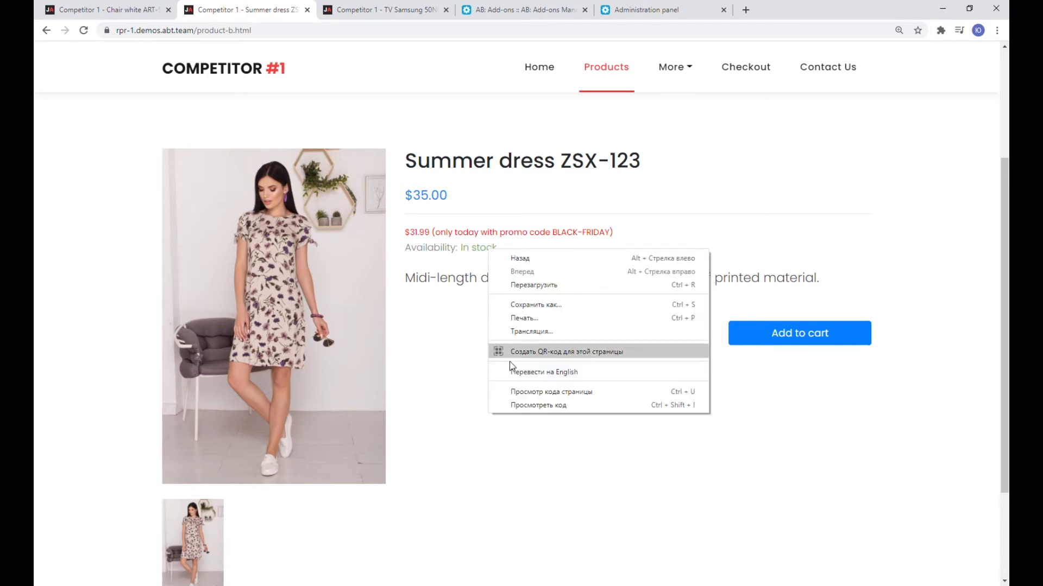
{"action": "left_click", "coordinate": [524, 403]}
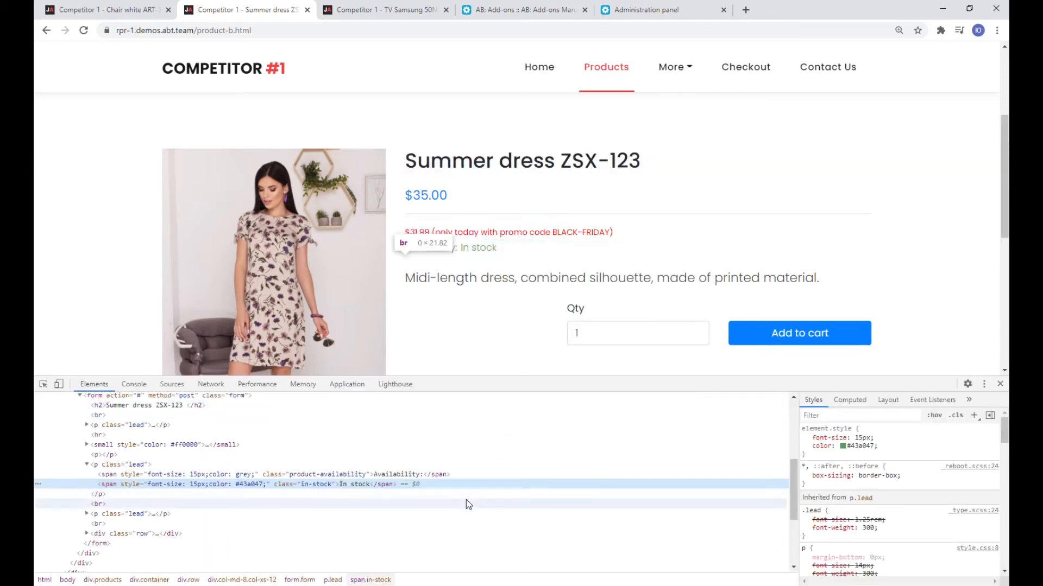
{"action": "scroll", "coordinate": [482, 521], "scroll_direction": "up", "scroll_amount": 2}
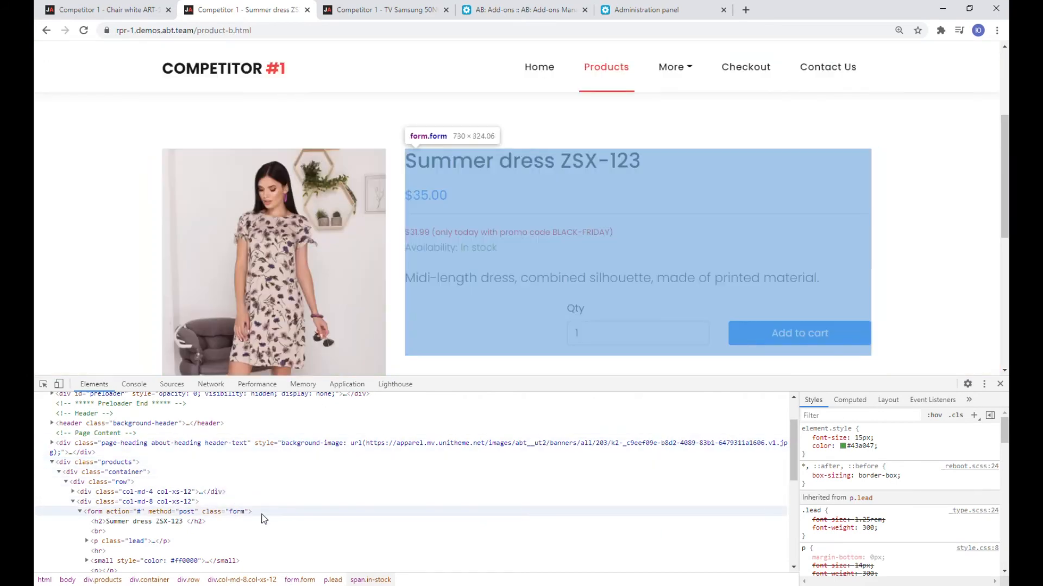
{"action": "scroll", "coordinate": [277, 516], "scroll_direction": "down", "scroll_amount": 2}
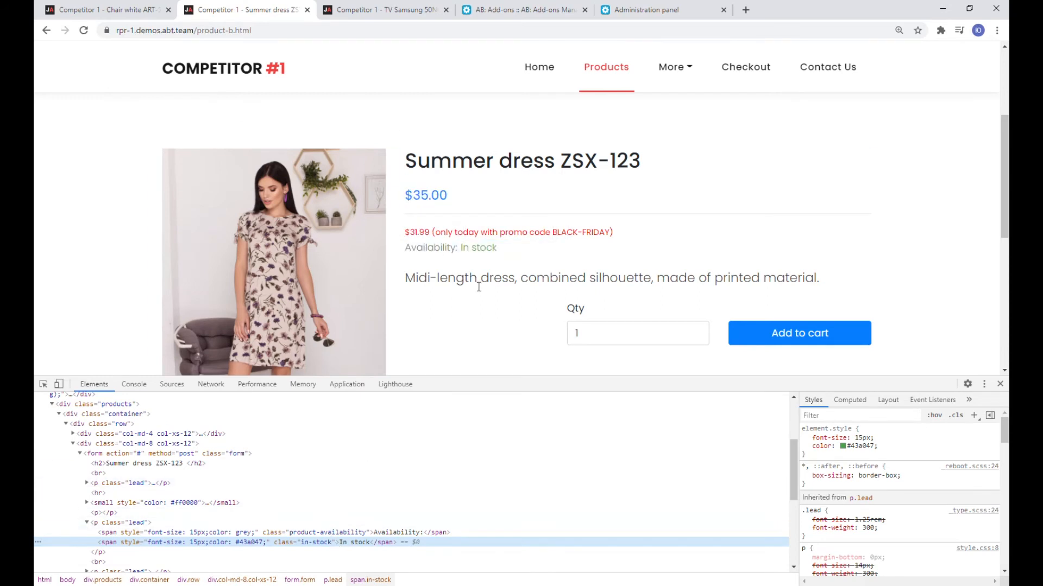
Create a rule group named "in stock" for the "In stock" product attribute of the competitor
{"action": "left_click", "coordinate": [643, 10]}
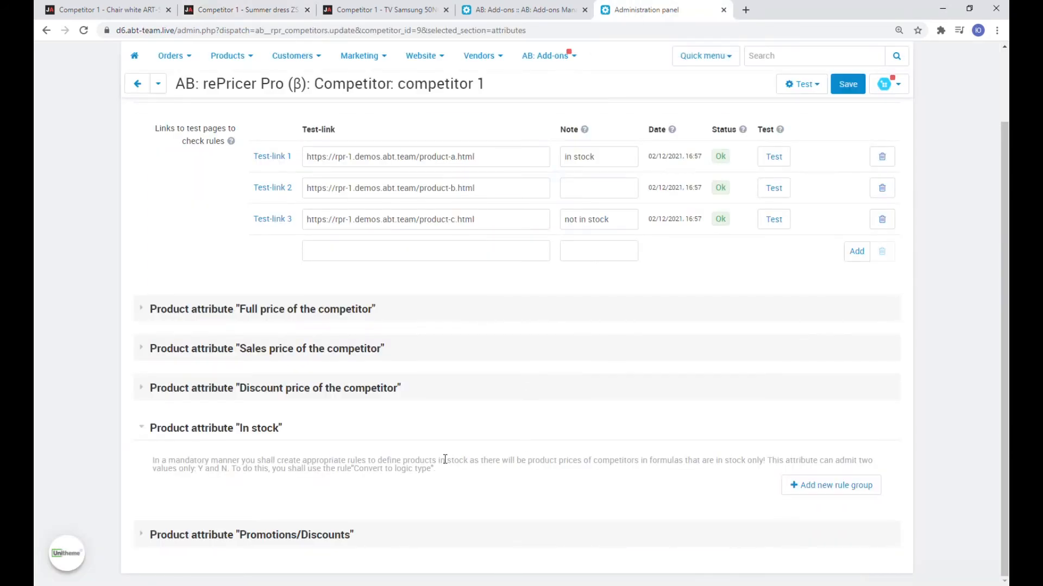
{"action": "left_click", "coordinate": [809, 485]}
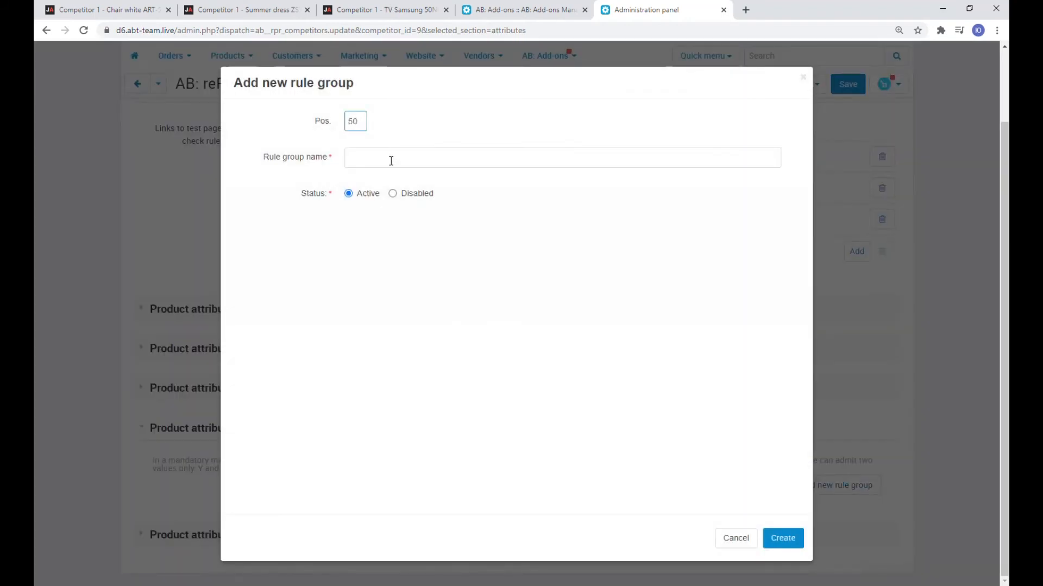
{"action": "left_click", "coordinate": [391, 159]}
{"action": "type", "text": "("}
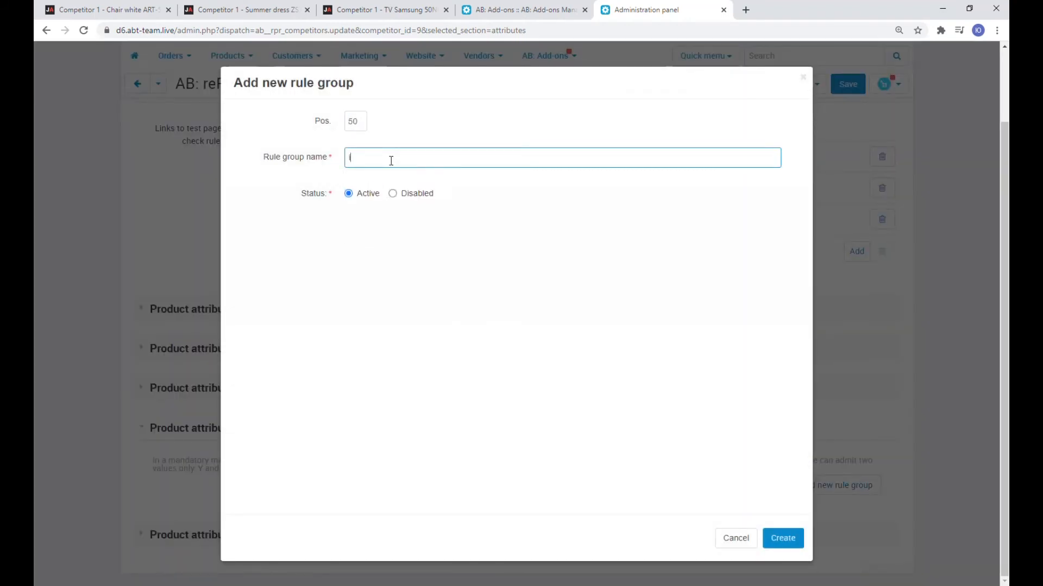
{"action": "key", "text": "Return"}
Add a "Search by CSS-selector" parsing rule to the "in stock" group with the value .products form.form .in-stock and Get Text
{"action": "scroll", "coordinate": [543, 326], "scroll_direction": "down", "scroll_amount": 3}
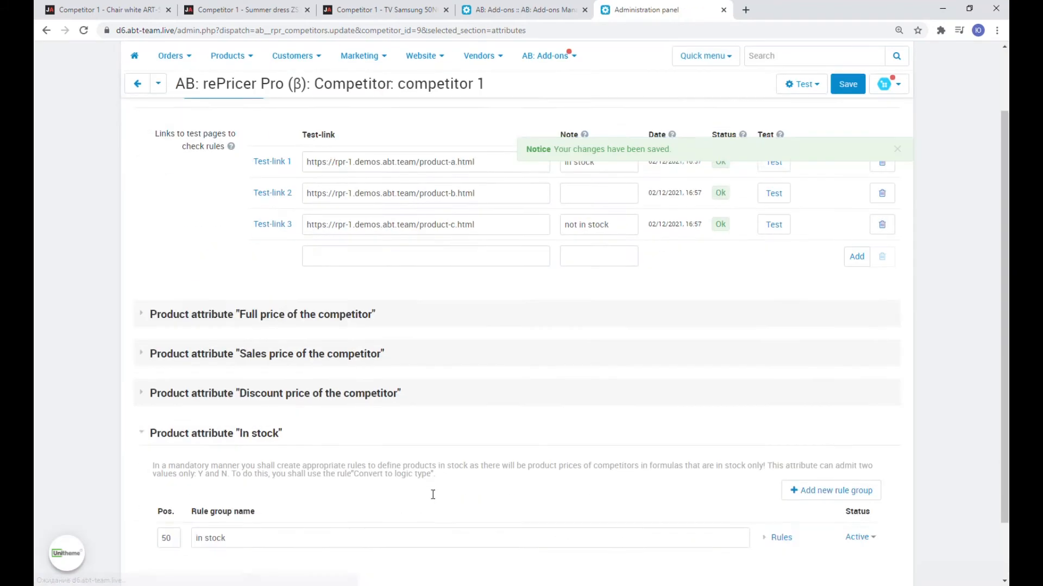
{"action": "left_click", "coordinate": [774, 470]}
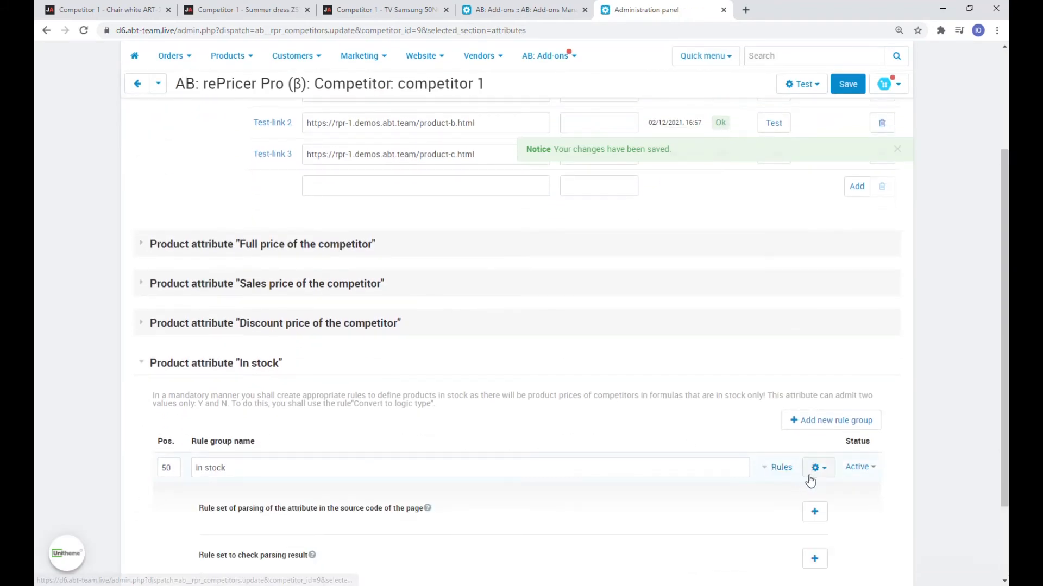
{"action": "scroll", "coordinate": [808, 466], "scroll_direction": "down", "scroll_amount": 1}
{"action": "left_click", "coordinate": [813, 464]}
{"action": "left_click", "coordinate": [491, 157]}
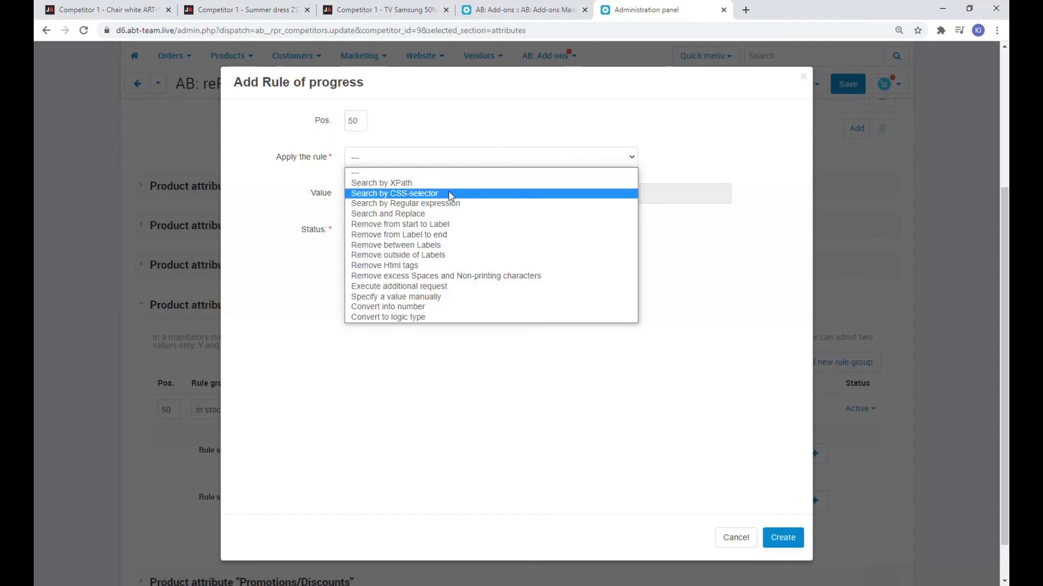
{"action": "left_click", "coordinate": [449, 193]}
{"action": "left_click", "coordinate": [426, 194]}
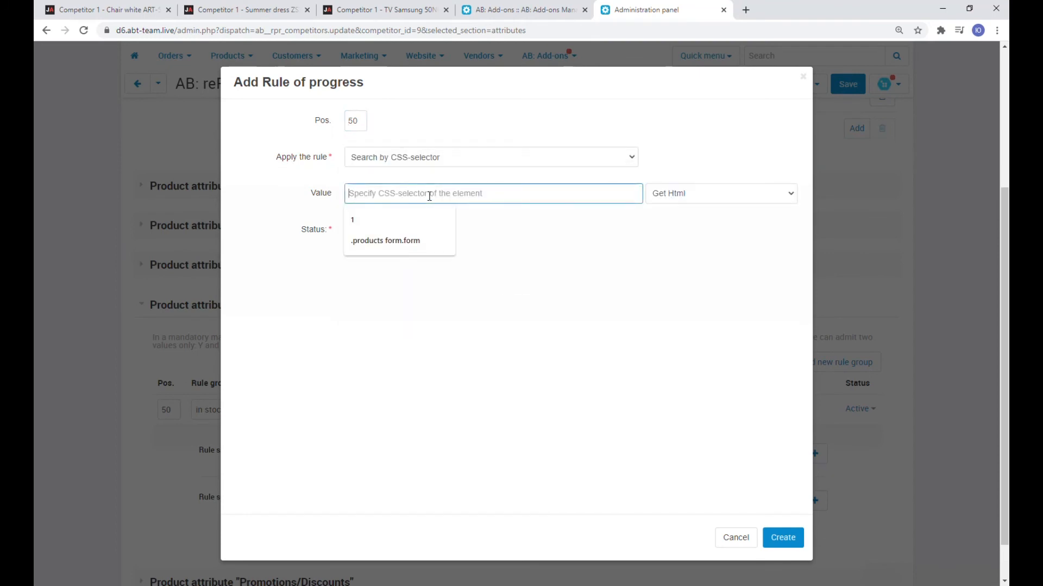
{"action": "left_click", "coordinate": [432, 241]}
{"action": "type", "text": ".products form.form"}
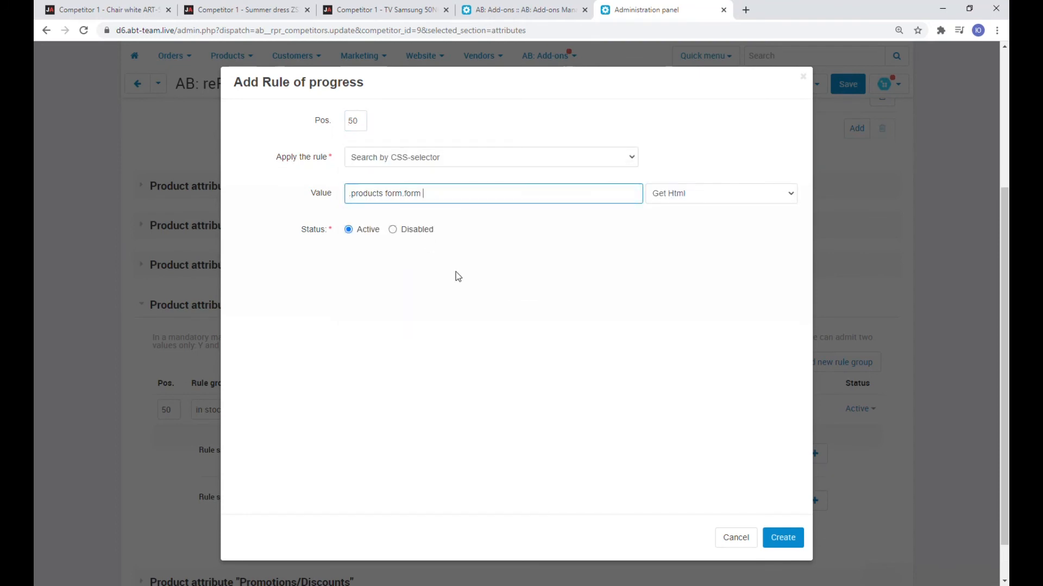
{"action": "type", "text": "in-stock"}
{"action": "left_click", "coordinate": [719, 200]}
{"action": "left_click", "coordinate": [708, 220]}
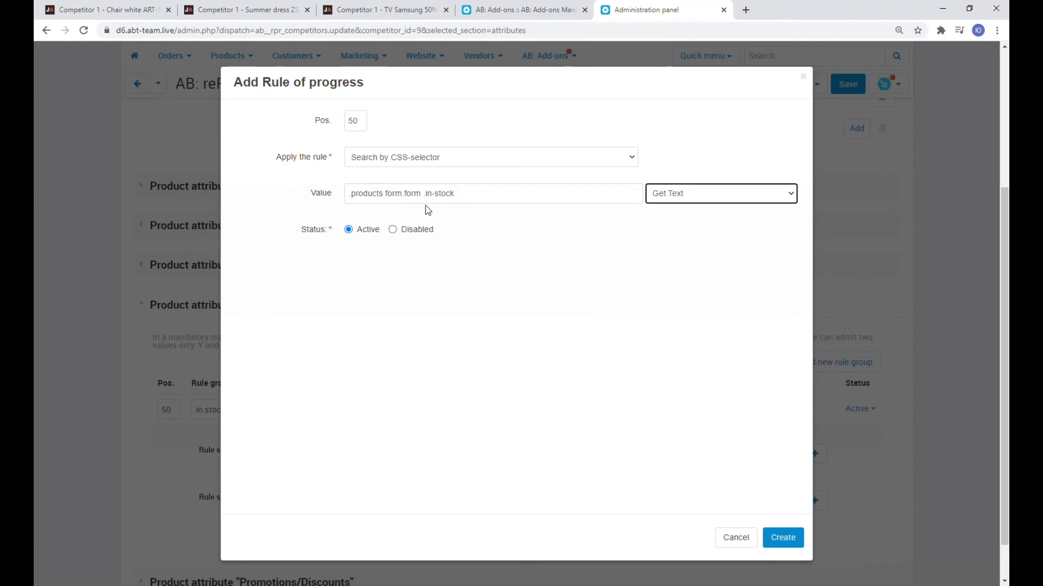
{"action": "left_click", "coordinate": [787, 536]}
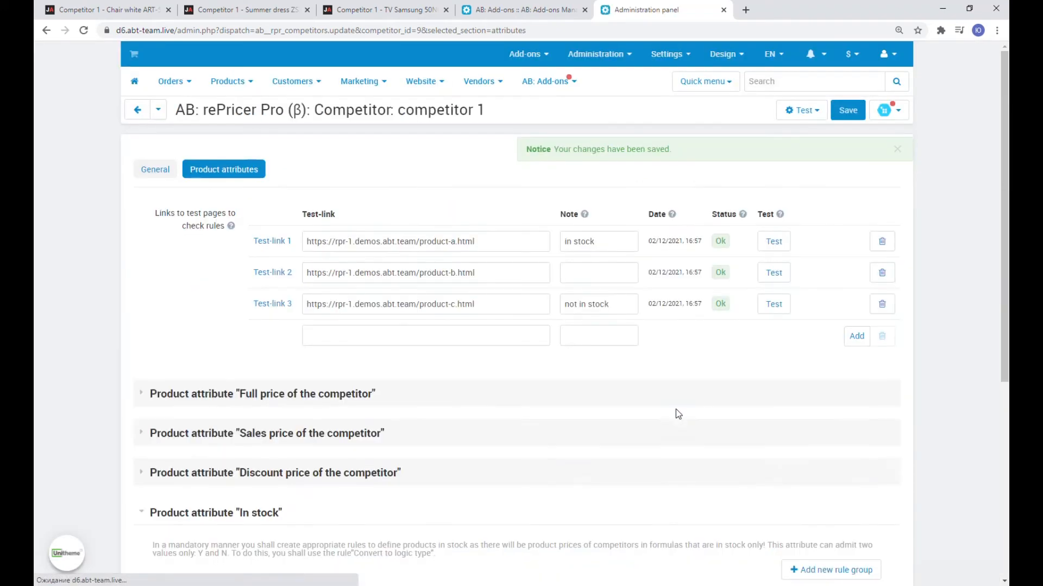
Start a "Convert to logic type" parsing rule in the "in stock" group with the condition Yes (Y) if Equal
{"action": "scroll", "coordinate": [675, 409], "scroll_direction": "down", "scroll_amount": 5}
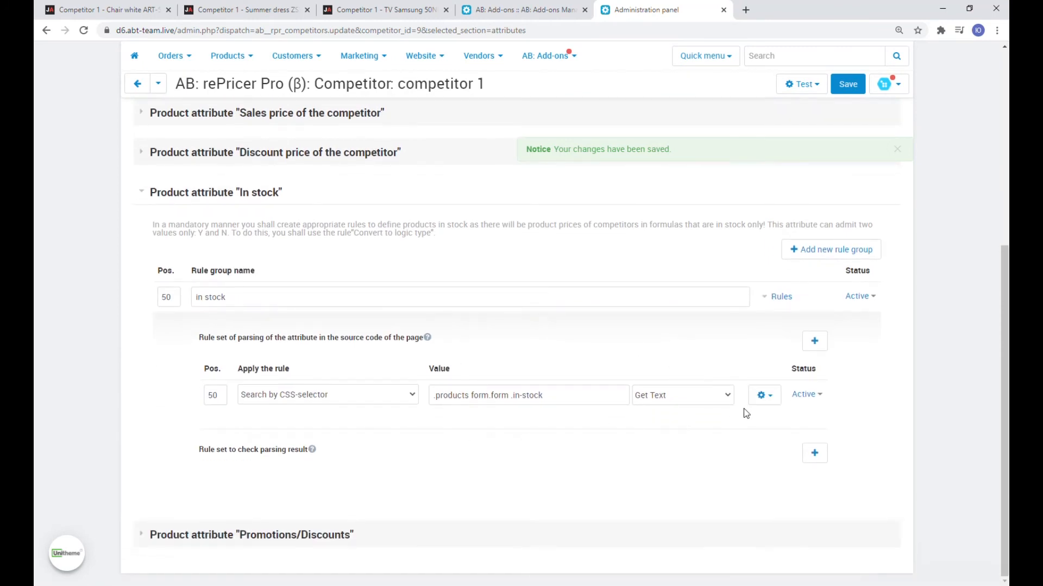
{"action": "left_click", "coordinate": [813, 341]}
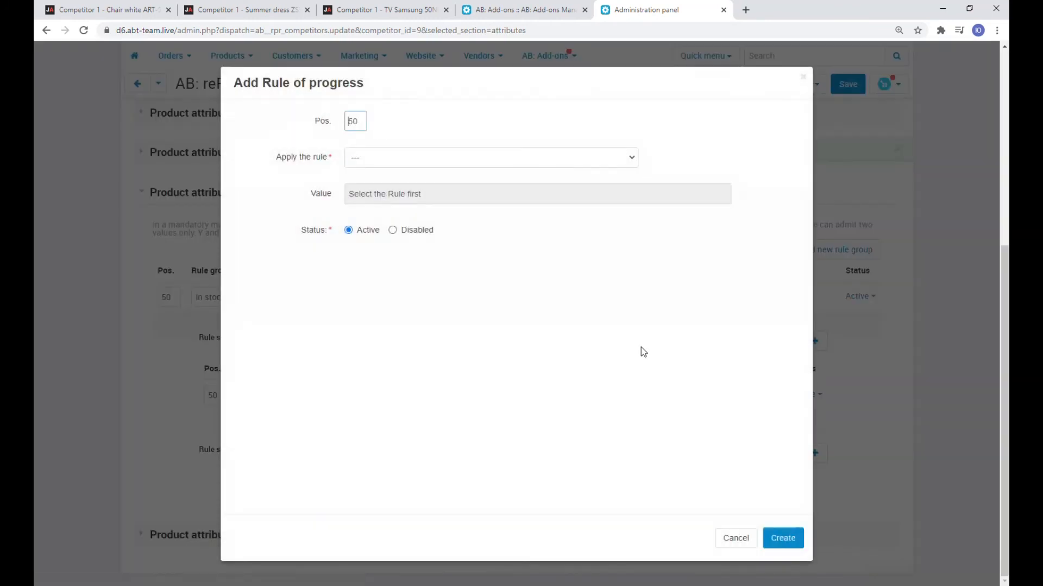
{"action": "left_click", "coordinate": [378, 170]}
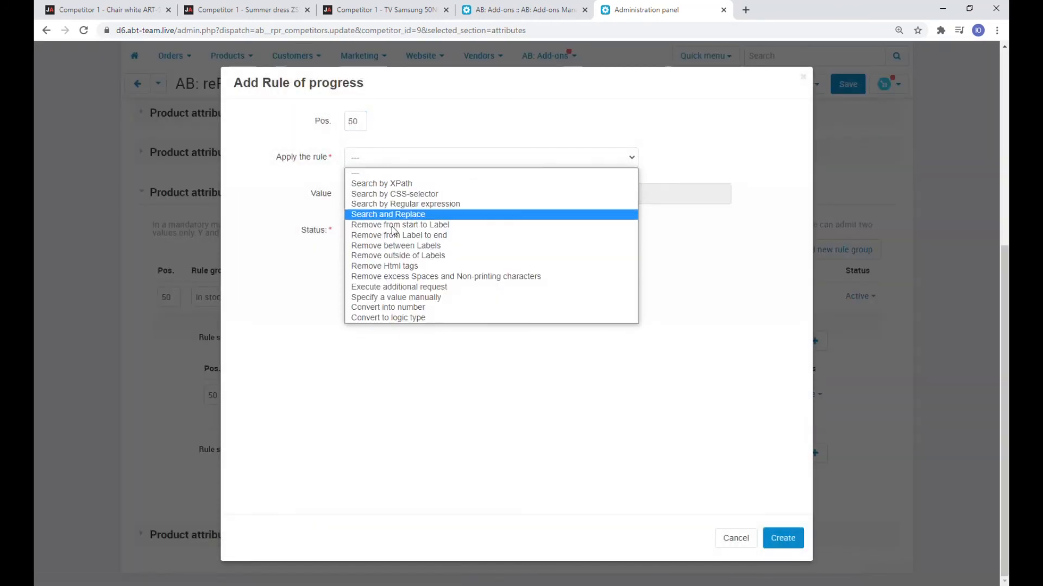
{"action": "left_click", "coordinate": [425, 318]}
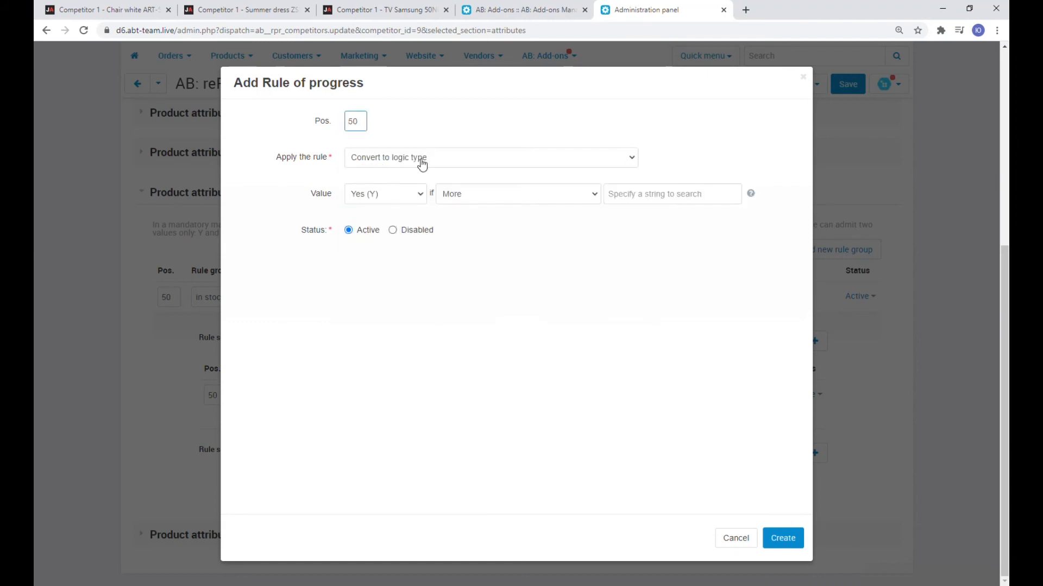
{"action": "left_click", "coordinate": [576, 200]}
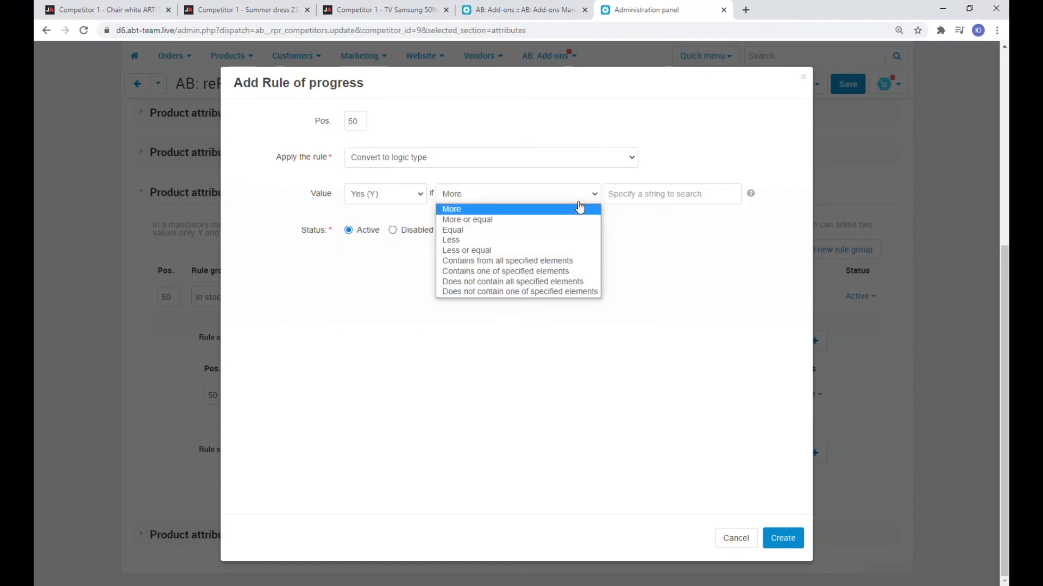
{"action": "left_click", "coordinate": [567, 229]}
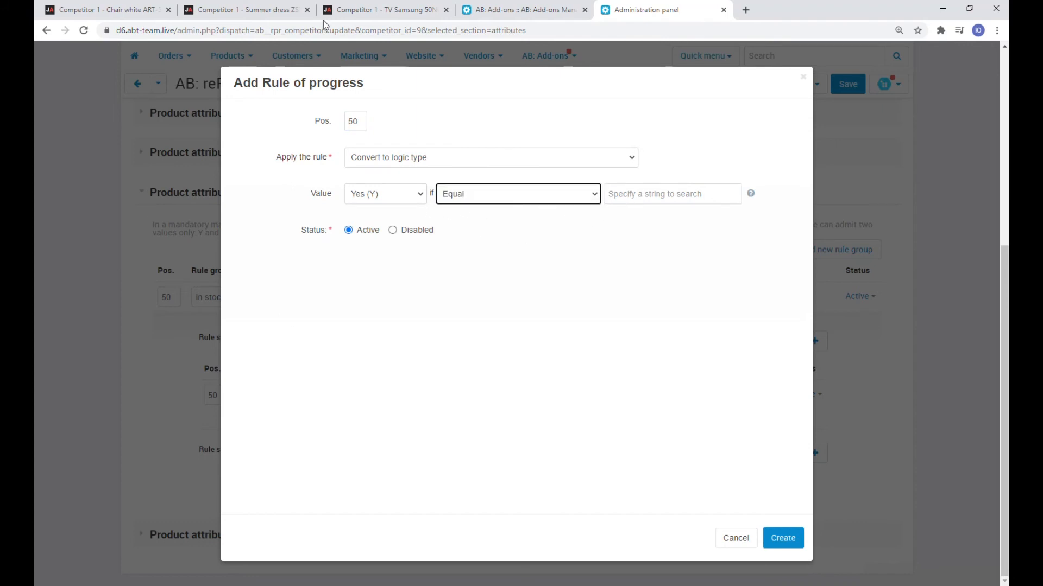
Copy "In stock" from the summer dress page into the rule's comparison string and create the rule
{"action": "left_click", "coordinate": [275, 8]}
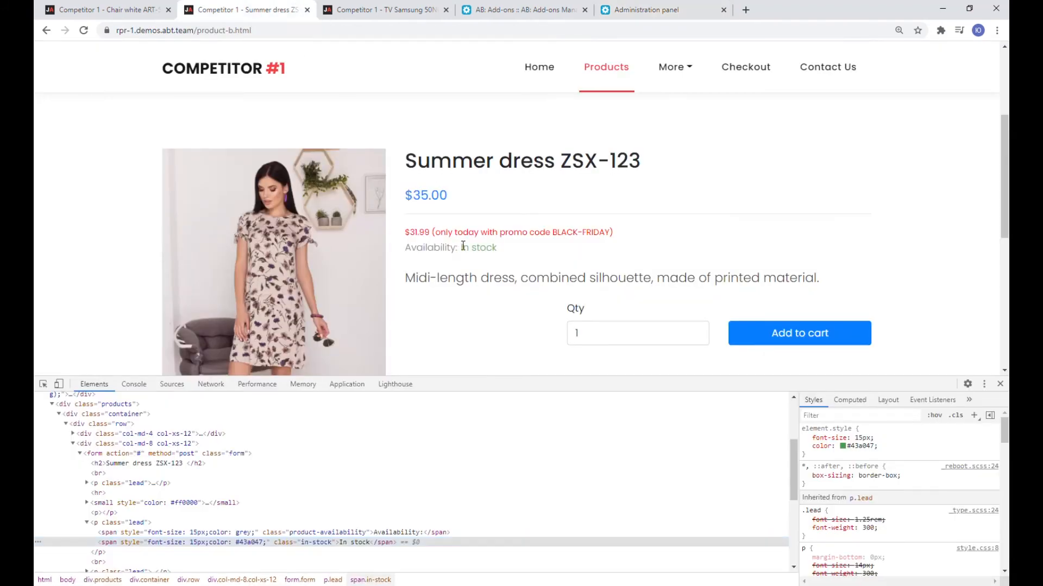
{"action": "left_click_drag", "start_coordinate": [462, 247], "coordinate": [494, 248]}
{"action": "key", "text": "ctrl+c"}
{"action": "left_click", "coordinate": [646, 9]}
{"action": "left_click", "coordinate": [640, 193]}
{"action": "key", "text": "ctrl+v"}
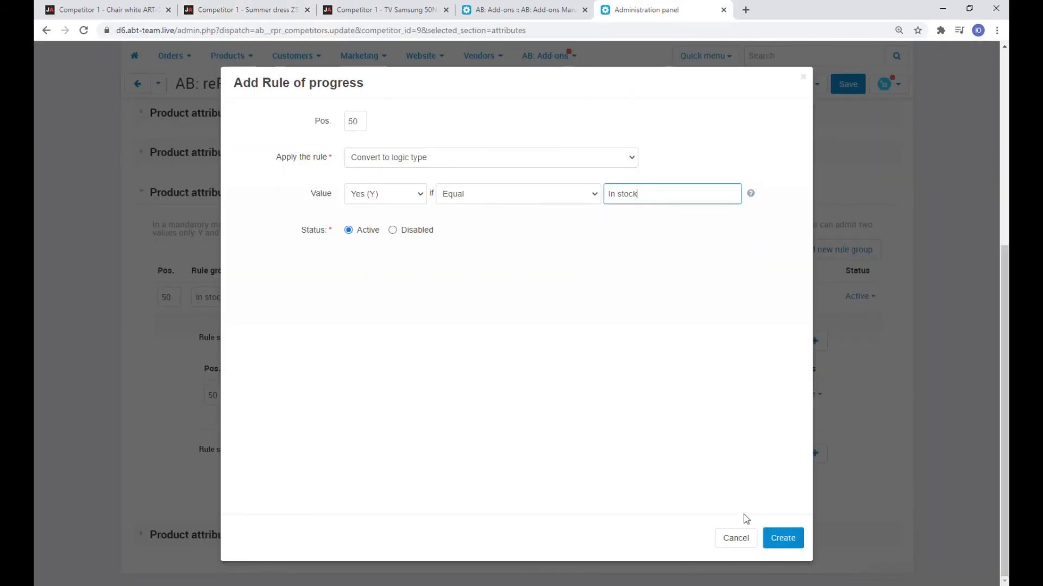
{"action": "left_click", "coordinate": [783, 538]}
Test the rules on test links 1 and 3 and compare the stock result with the Samsung TV page's availability
{"action": "scroll", "coordinate": [598, 396], "scroll_direction": "down", "scroll_amount": 6}
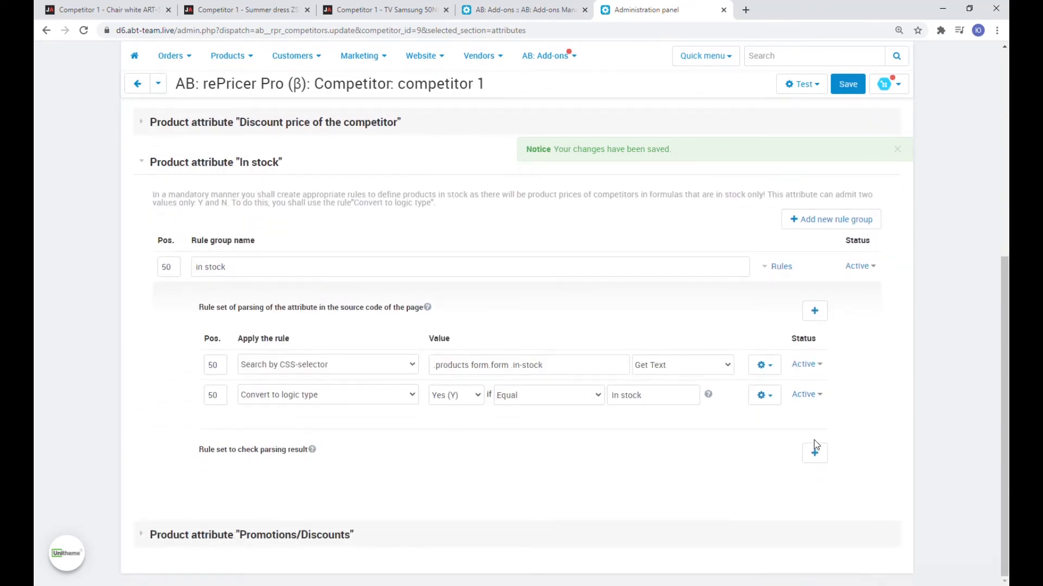
{"action": "scroll", "coordinate": [814, 446], "scroll_direction": "up", "scroll_amount": 7}
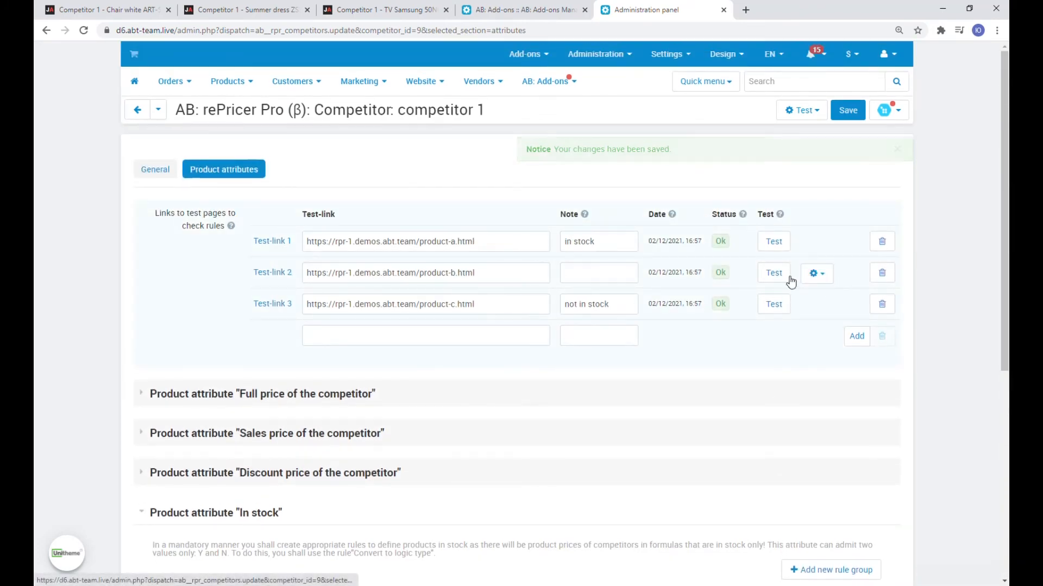
{"action": "left_click", "coordinate": [773, 241]}
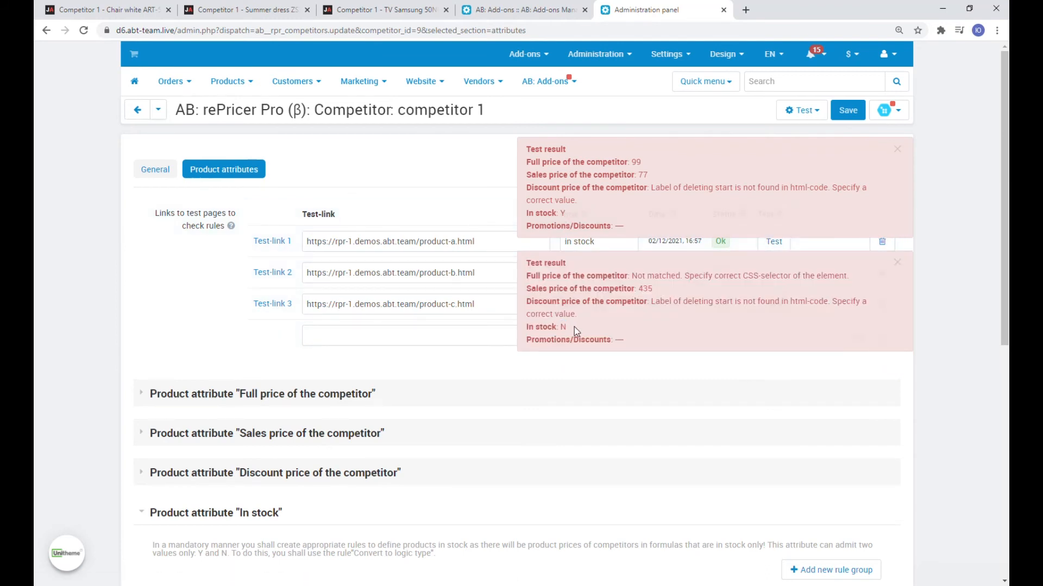
{"action": "left_click", "coordinate": [358, 7]}
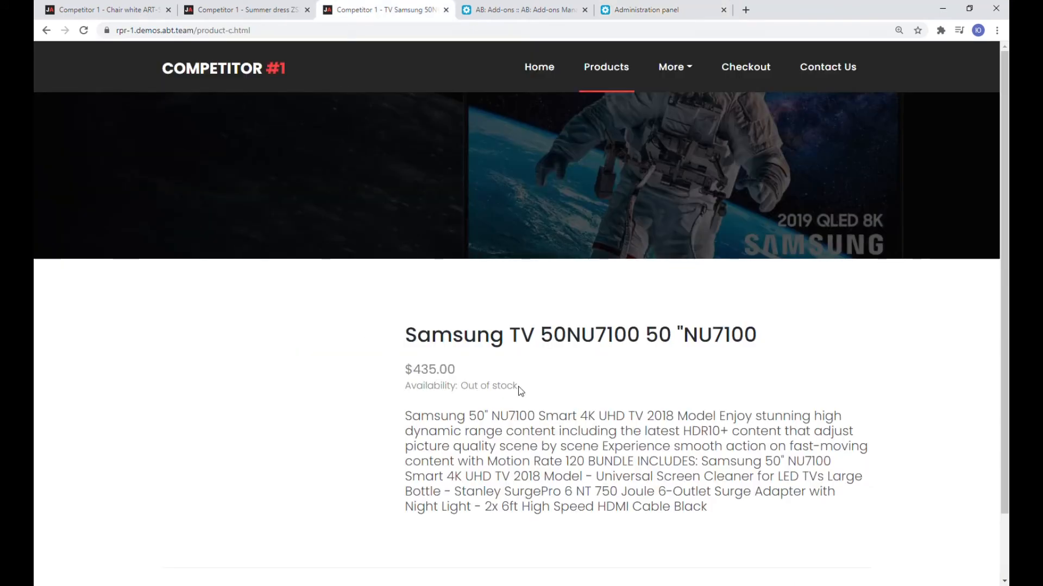
{"action": "left_click", "coordinate": [646, 9]}
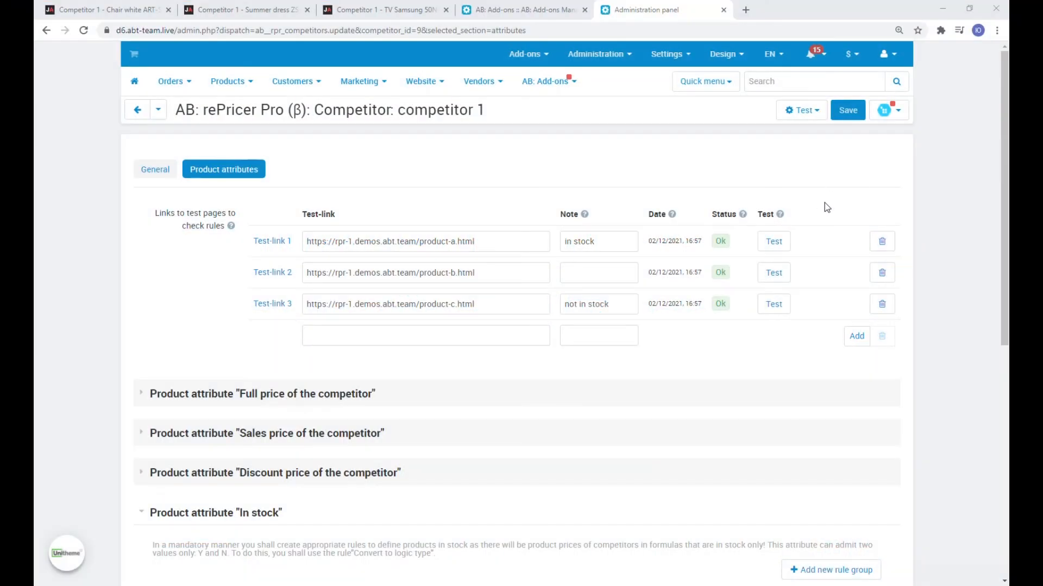
Collapse the "In stock" attribute and expand the "Promotions/Discounts" attribute
{"action": "scroll", "coordinate": [274, 404], "scroll_direction": "down", "scroll_amount": 2}
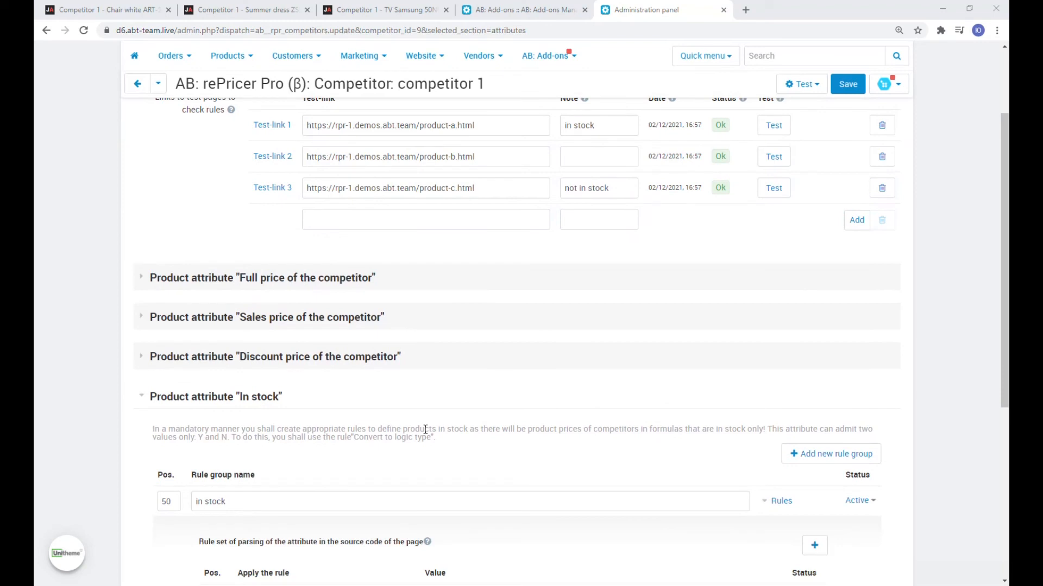
{"action": "left_click", "coordinate": [274, 405]}
{"action": "left_click", "coordinate": [304, 534]}
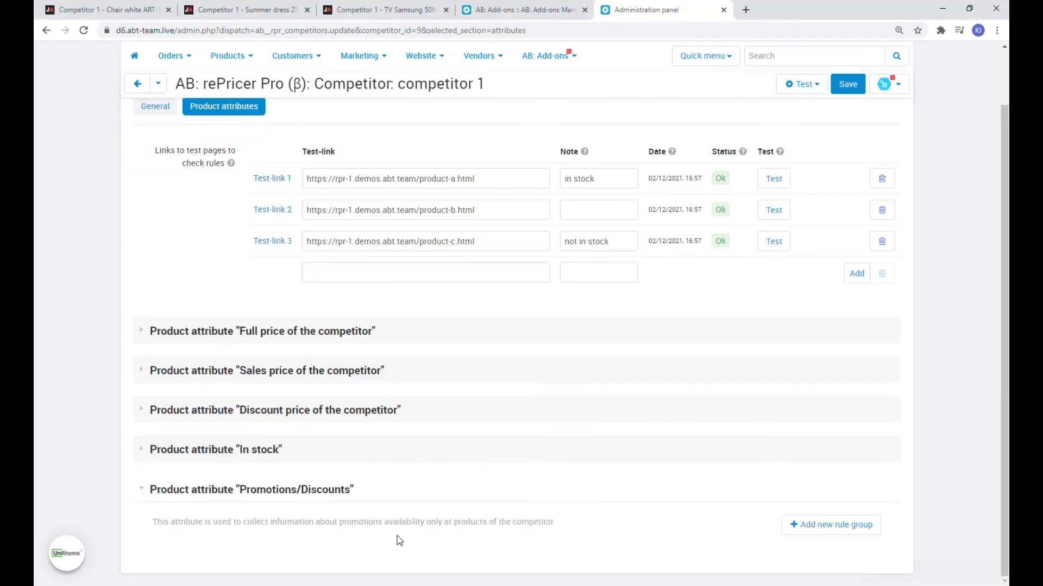
Inspect the source code of the promo code text on the summer dress page to find its element class
{"action": "left_click", "coordinate": [220, 8]}
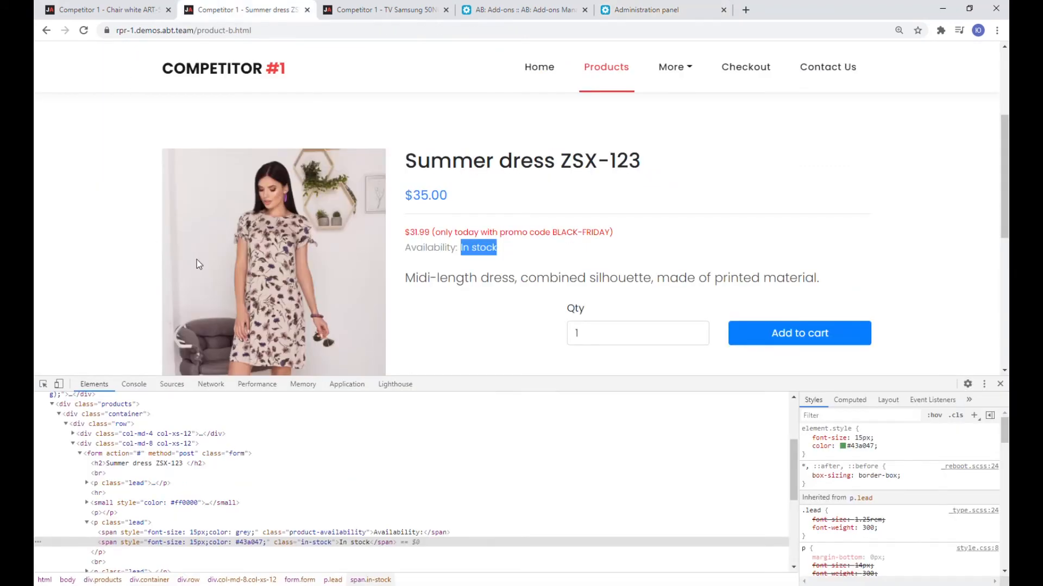
{"action": "left_click", "coordinate": [557, 235]}
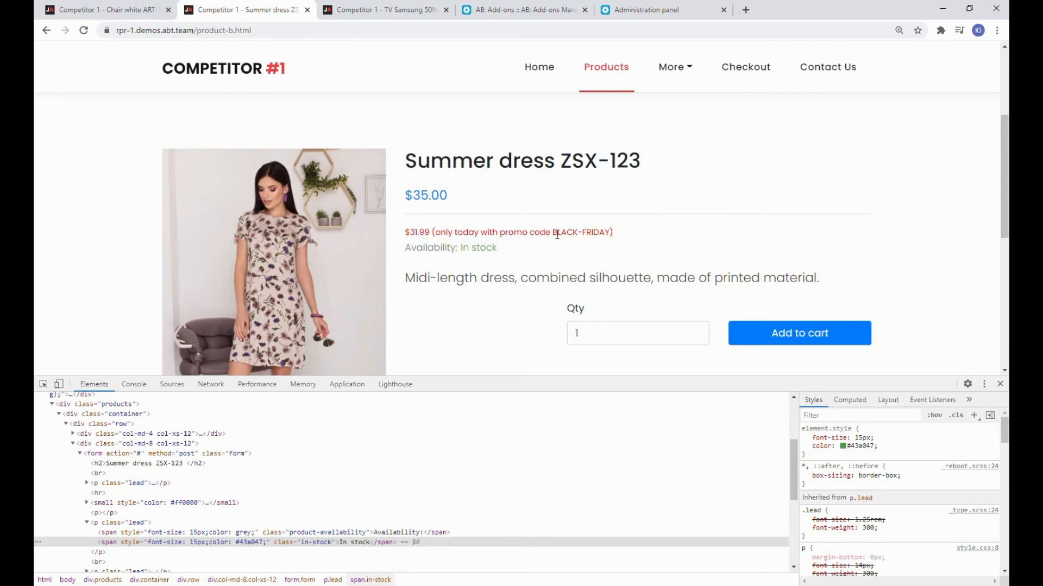
{"action": "right_click", "coordinate": [556, 234]}
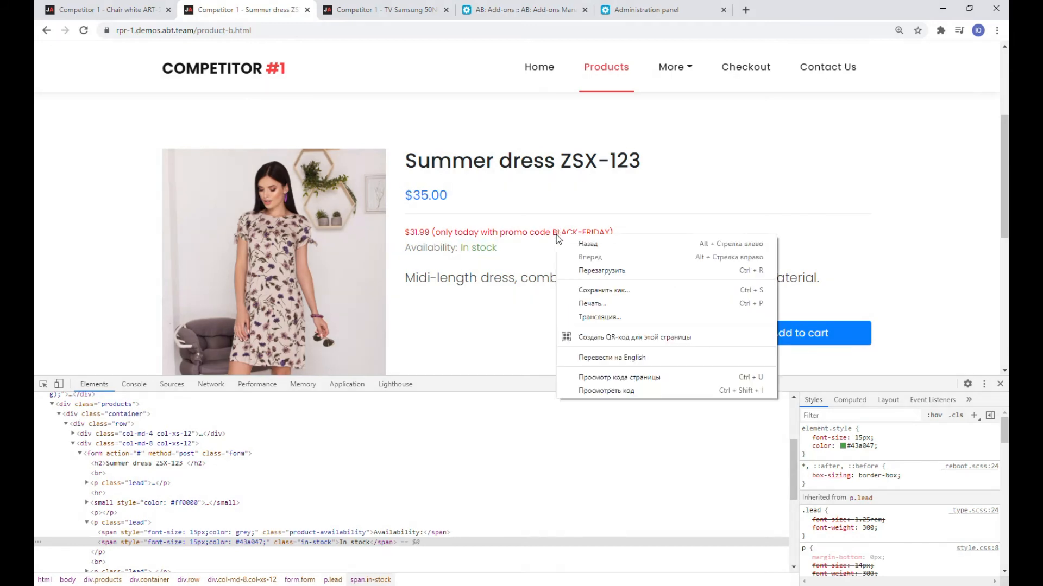
{"action": "left_click", "coordinate": [591, 392]}
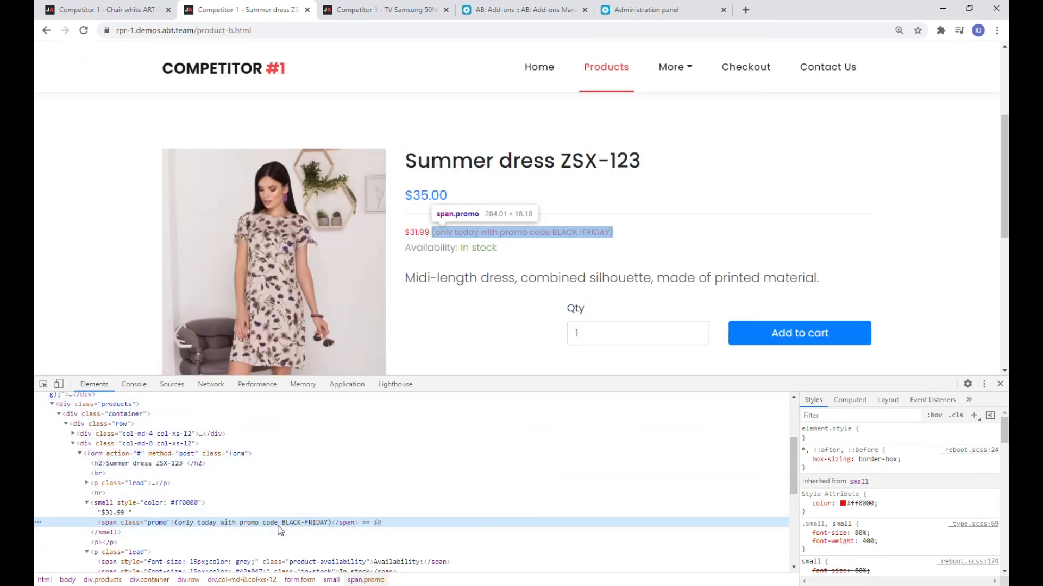
Create a rule group named "promotions" for the "Promotions/Discounts" attribute in the administration panel
{"action": "left_click", "coordinate": [627, 7]}
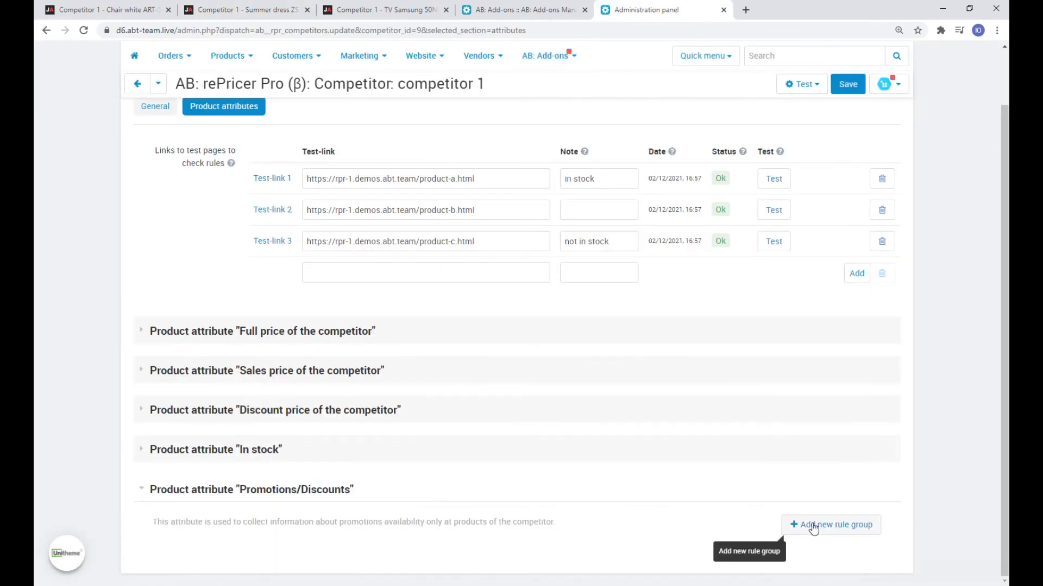
{"action": "left_click", "coordinate": [793, 524]}
{"action": "left_click", "coordinate": [427, 159]}
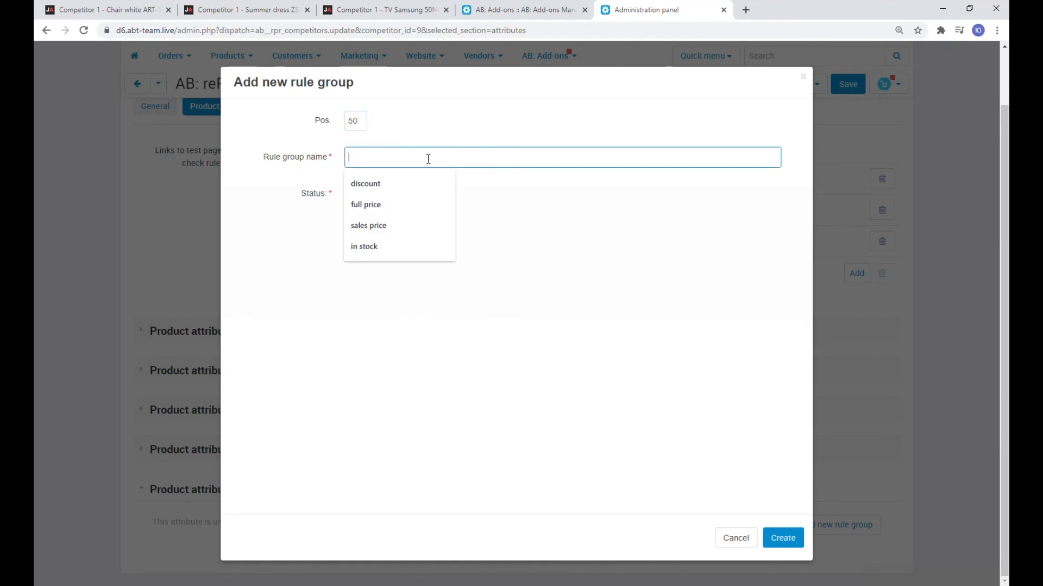
{"action": "type", "text": "promotions"}
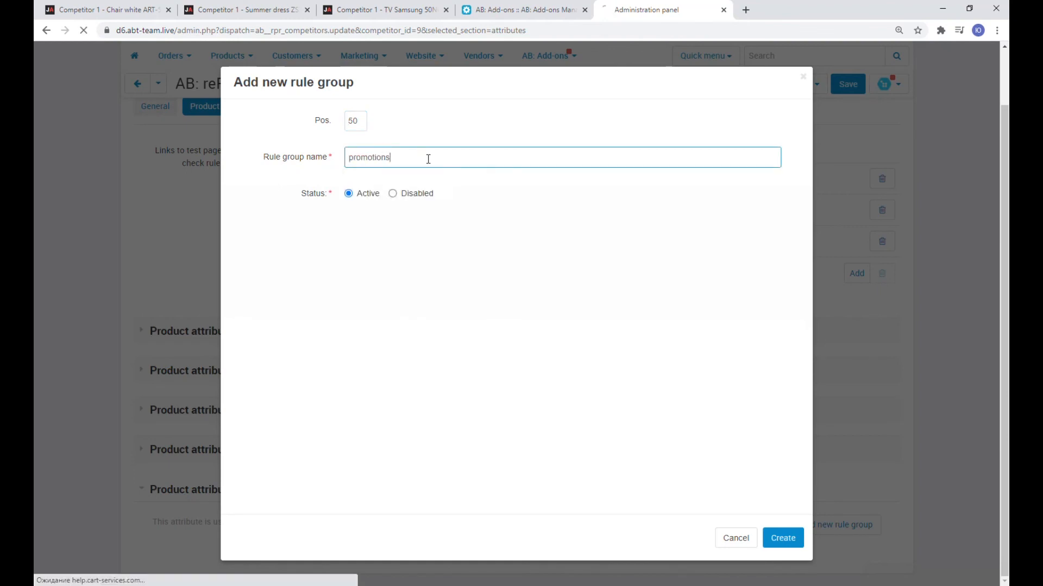
{"action": "key", "text": "Return"}
Start a "Search by CSS-selector" rule in the source code parsing set of the "promotions" group
{"action": "scroll", "coordinate": [442, 400], "scroll_direction": "down", "scroll_amount": 5}
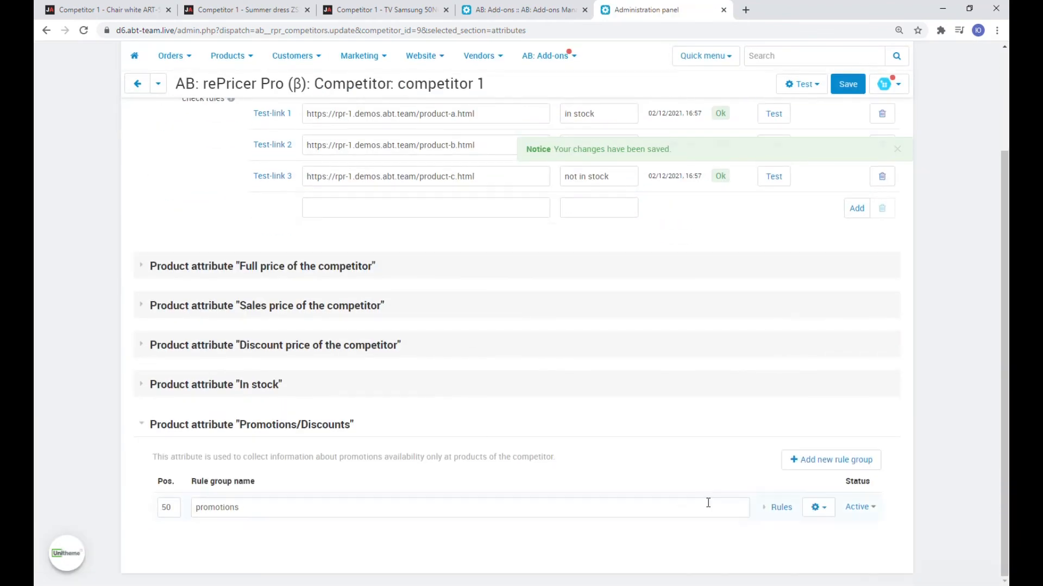
{"action": "left_click", "coordinate": [775, 510]}
{"action": "scroll", "coordinate": [683, 491], "scroll_direction": "down", "scroll_amount": 3}
{"action": "left_click", "coordinate": [815, 446]}
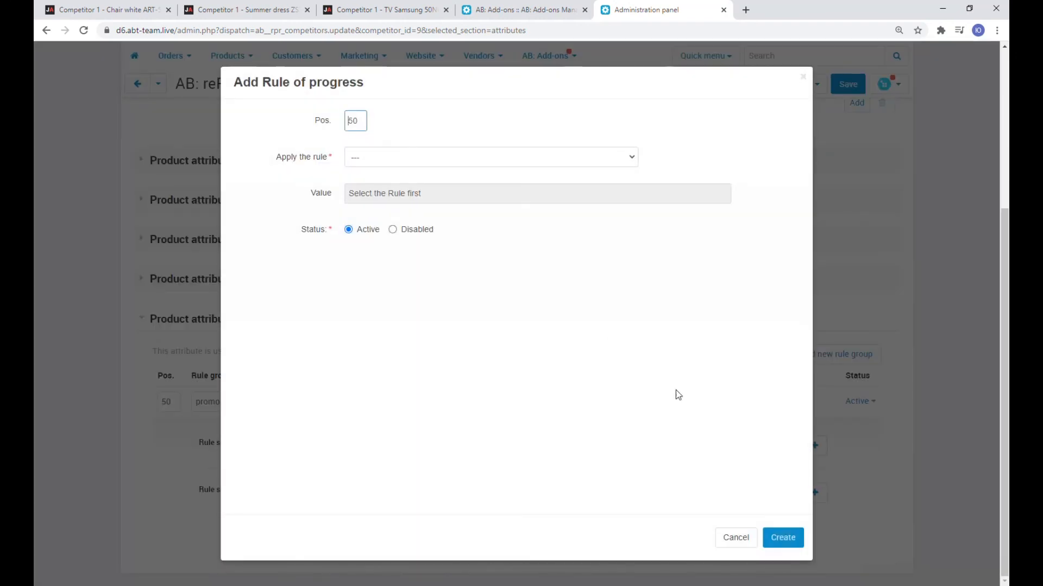
{"action": "left_click", "coordinate": [398, 160]}
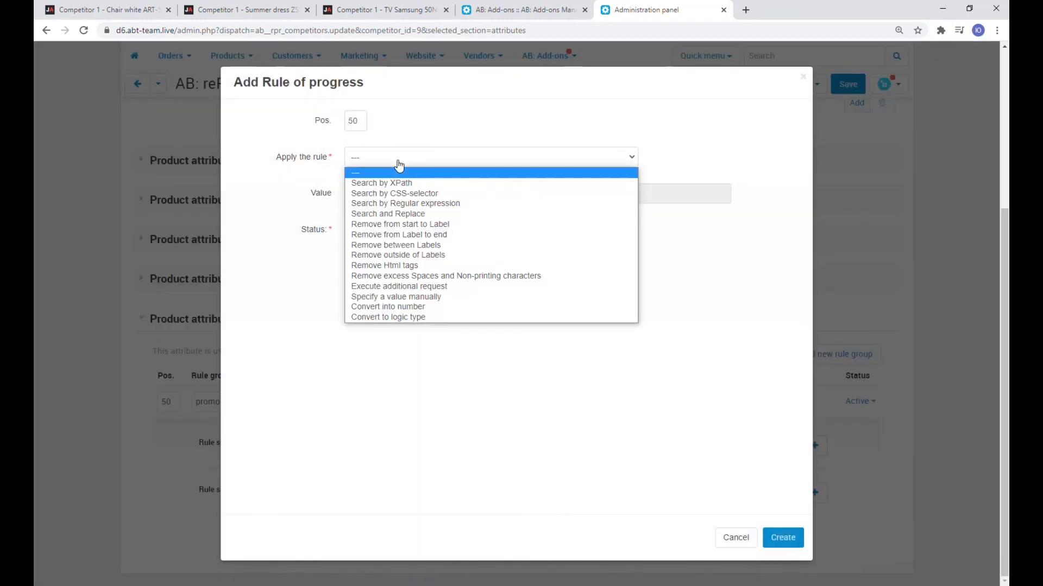
{"action": "left_click", "coordinate": [407, 193]}
Set the rule's selector to ".products form.form .promo" with Get Text and create the rule
{"action": "left_click", "coordinate": [413, 193]}
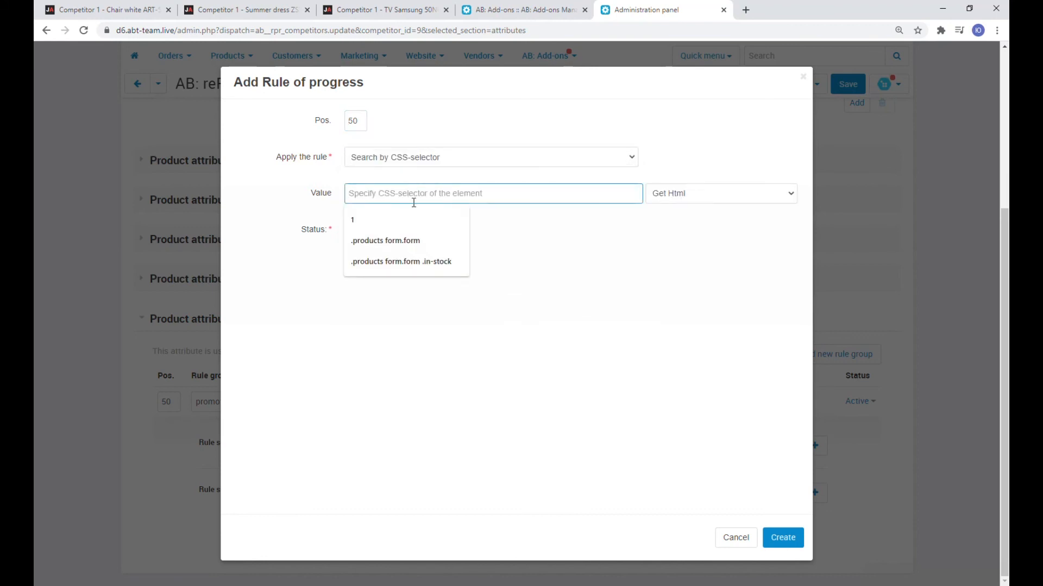
{"action": "left_click", "coordinate": [419, 241]}
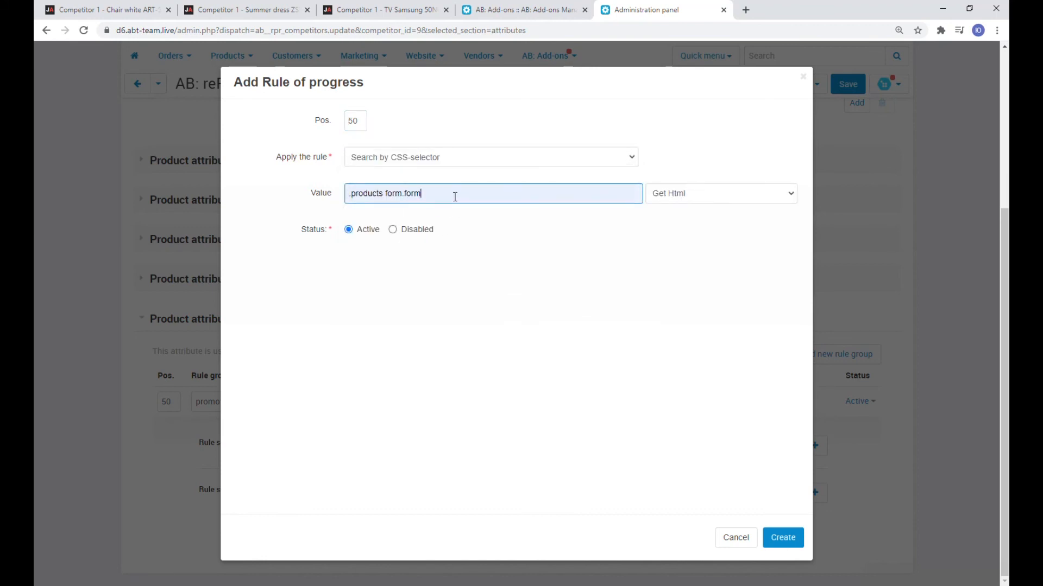
{"action": "type", "text": ".promo"}
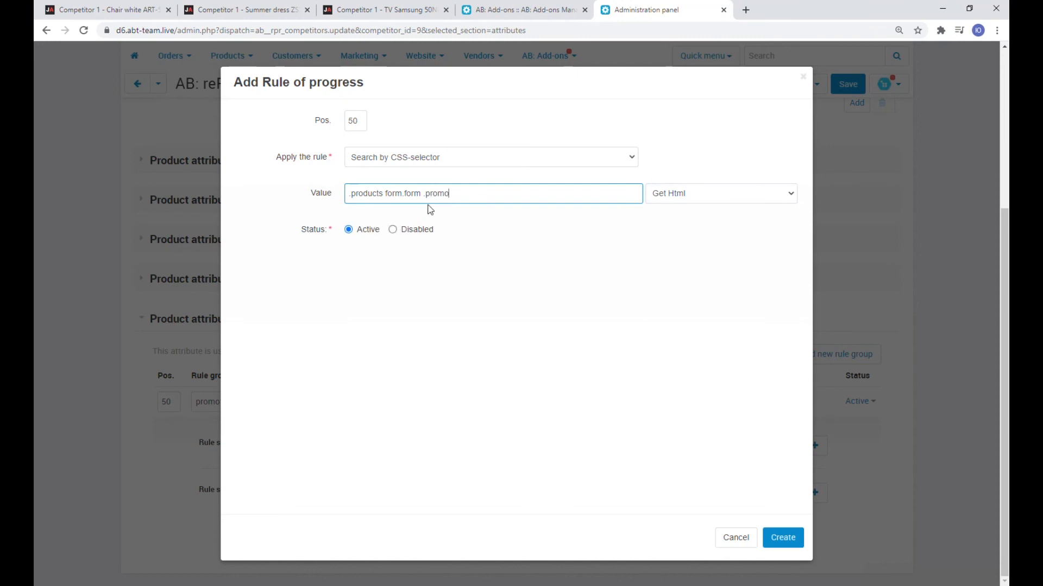
{"action": "left_click", "coordinate": [707, 202]}
{"action": "left_click", "coordinate": [684, 218]}
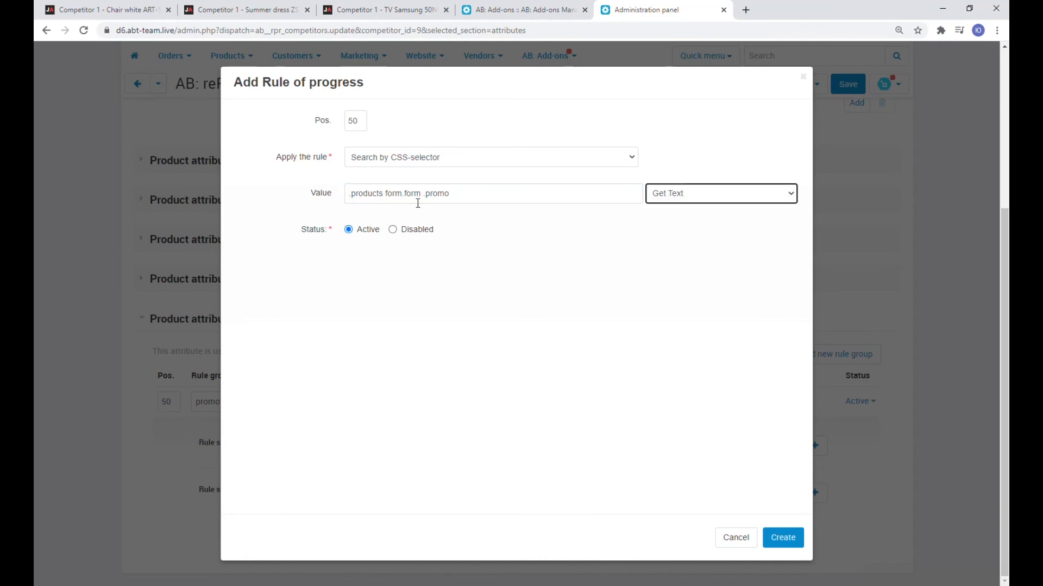
{"action": "left_click", "coordinate": [789, 540]}
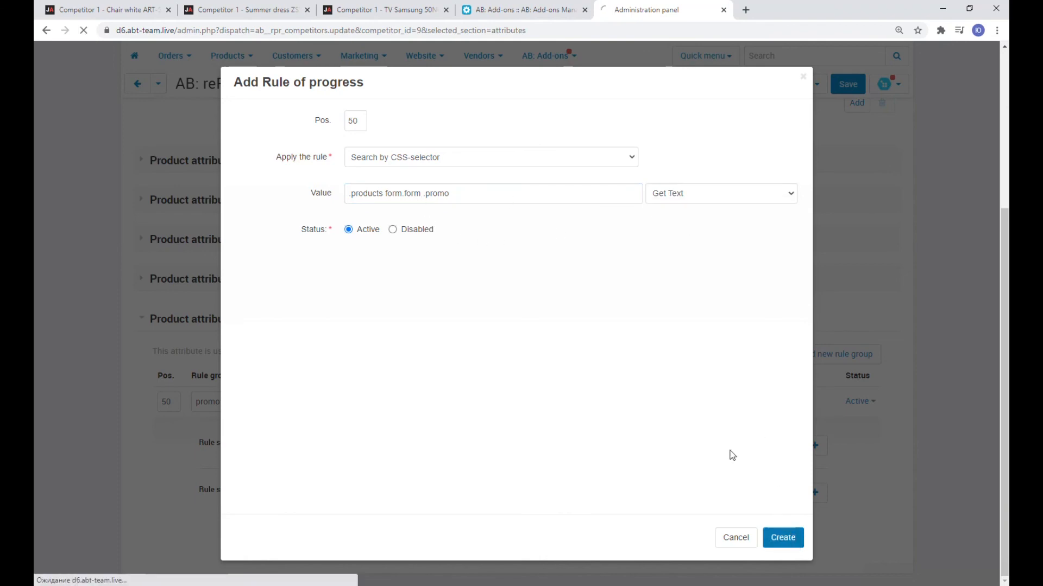
Test the parsing rules on test link 2 and dismiss the test result
{"action": "scroll", "coordinate": [731, 455], "scroll_direction": "down", "scroll_amount": 5}
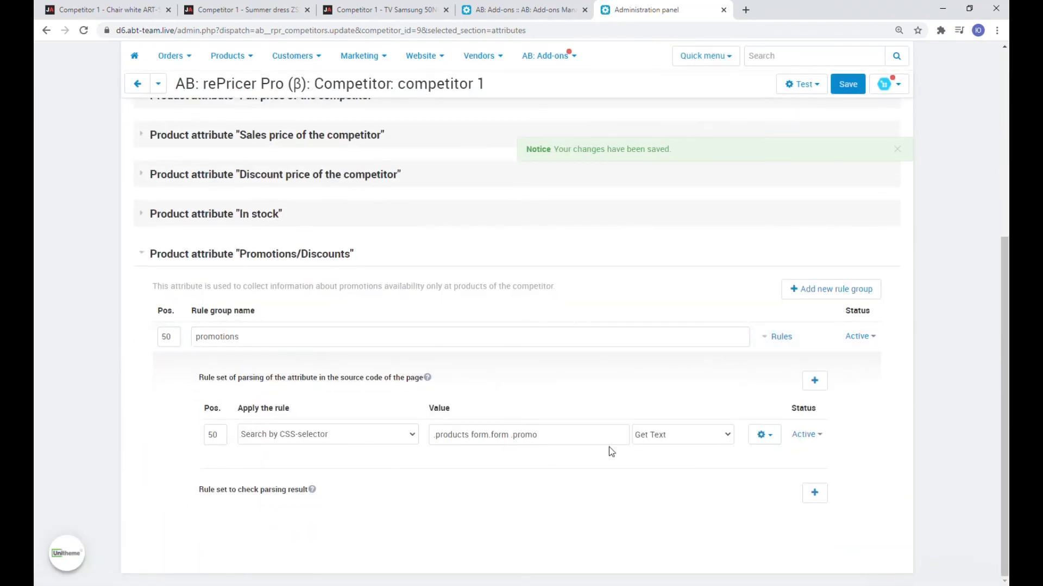
{"action": "scroll", "coordinate": [716, 456], "scroll_direction": "up", "scroll_amount": 5}
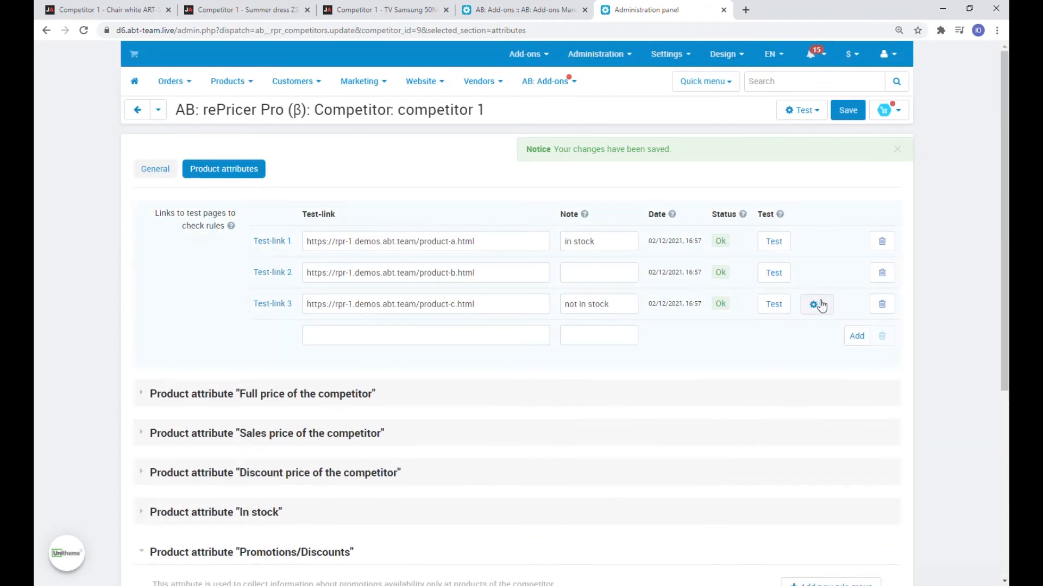
{"action": "mouse_move", "coordinate": [828, 278]}
{"action": "left_click", "coordinate": [776, 274]}
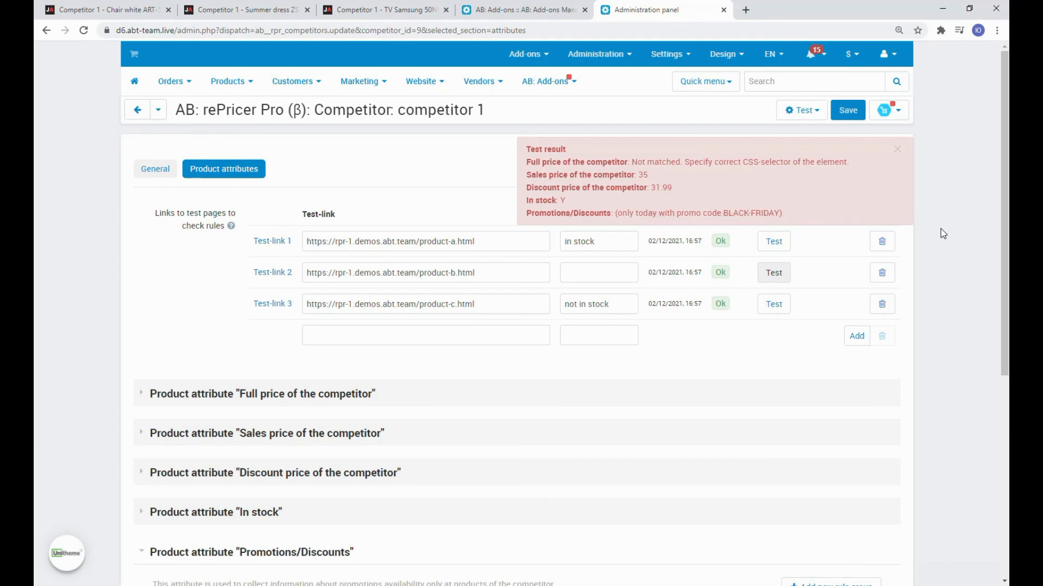
{"action": "left_click", "coordinate": [898, 149]}
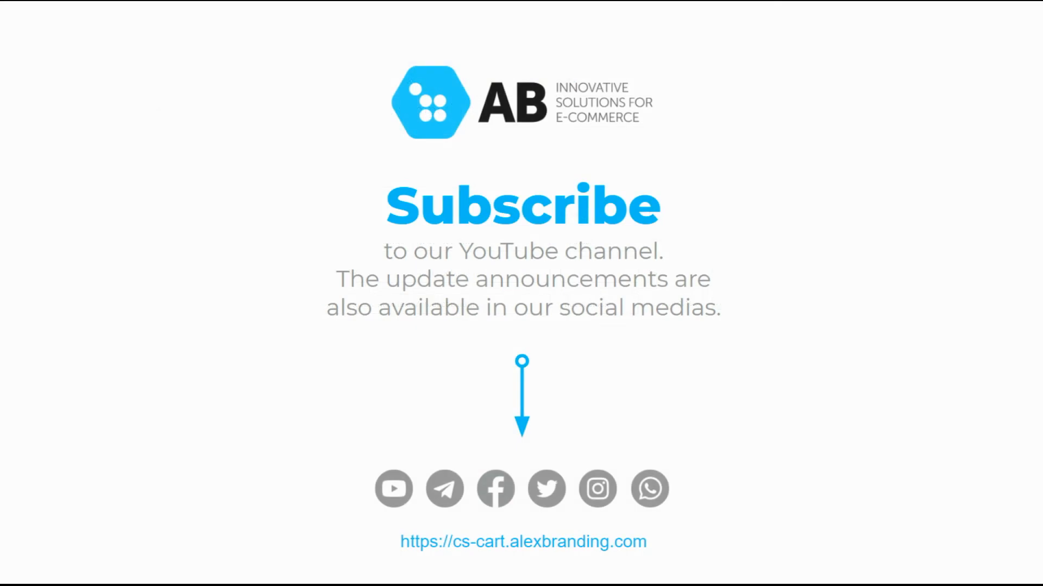